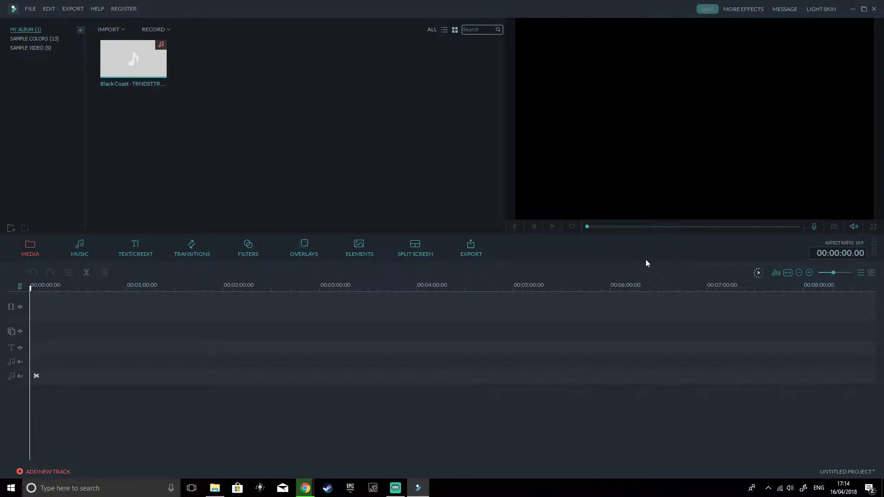
Import the clip Fortnite 2018.04.05 - 15.46.17.44.DVR from the Extra Snipes - Long Range folder inside Big ass competition folder.
{"action": "left_click", "coordinate": [137, 30]}
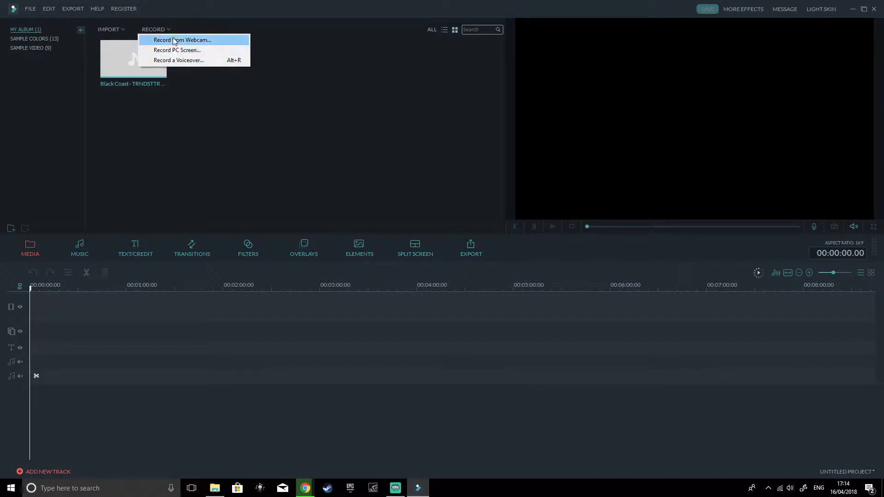
{"action": "left_click", "coordinate": [114, 31]}
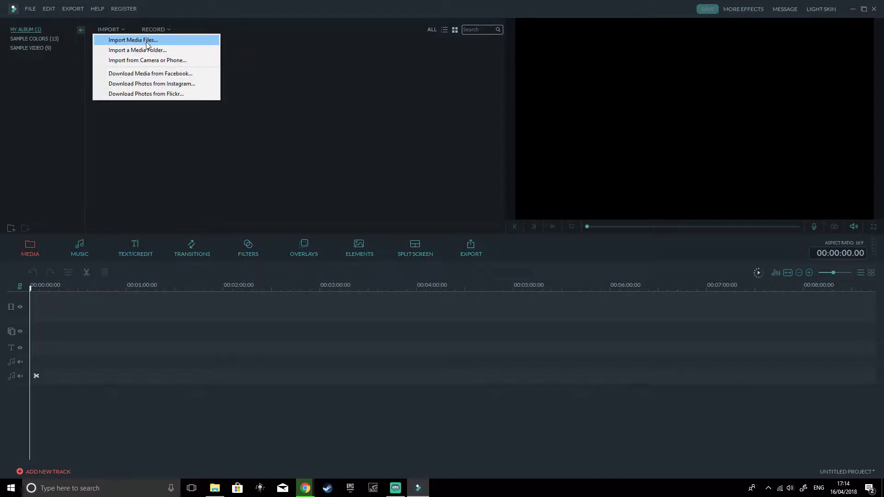
{"action": "left_click", "coordinate": [146, 42]}
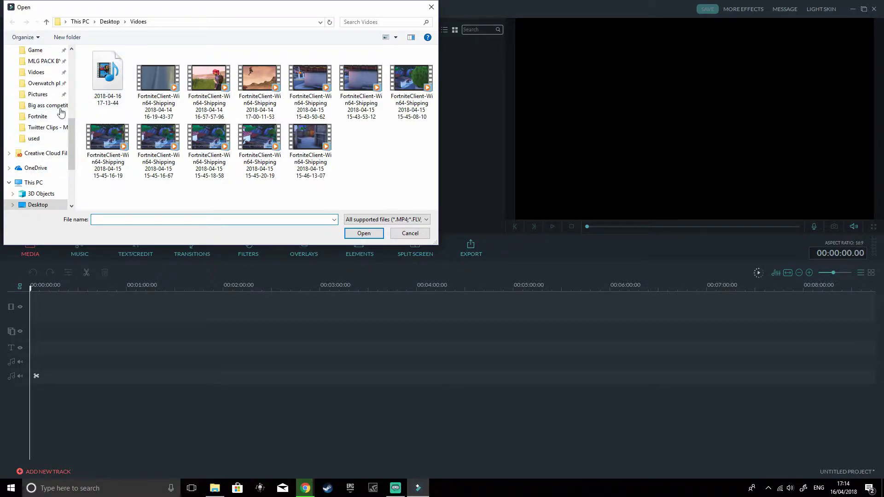
{"action": "left_click", "coordinate": [19, 107]}
{"action": "double_click", "coordinate": [130, 113]}
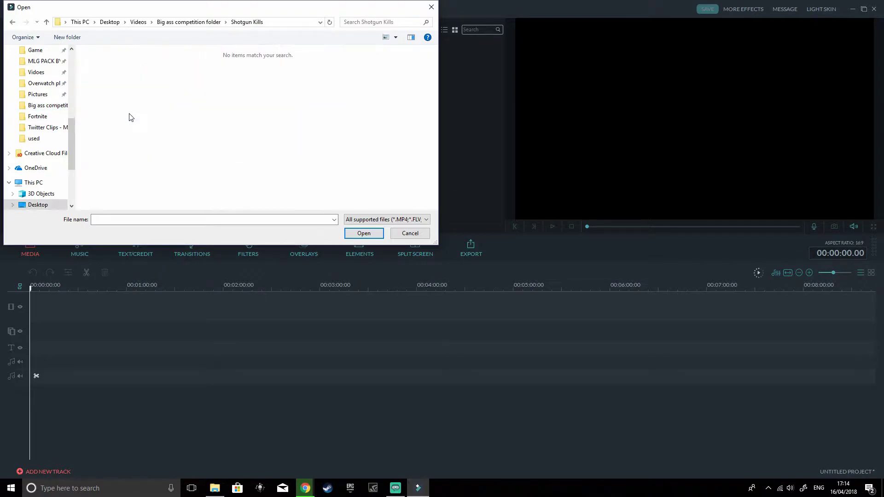
{"action": "left_click", "coordinate": [13, 22]}
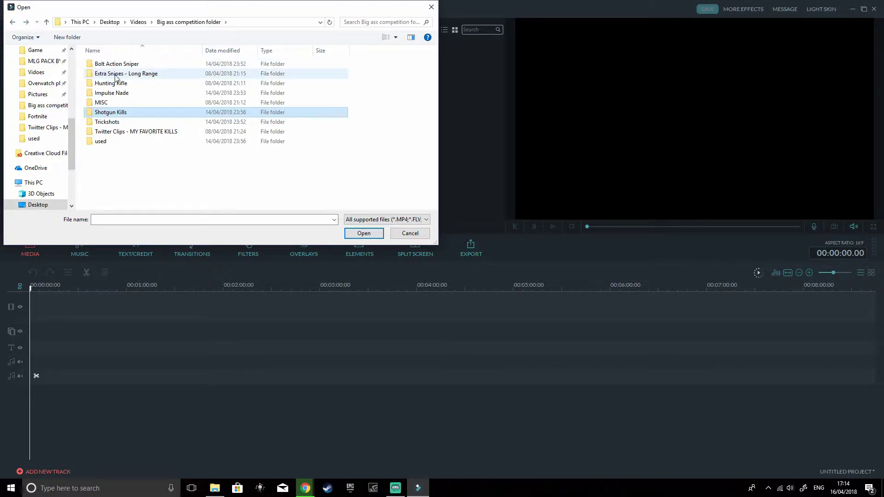
{"action": "double_click", "coordinate": [115, 77]}
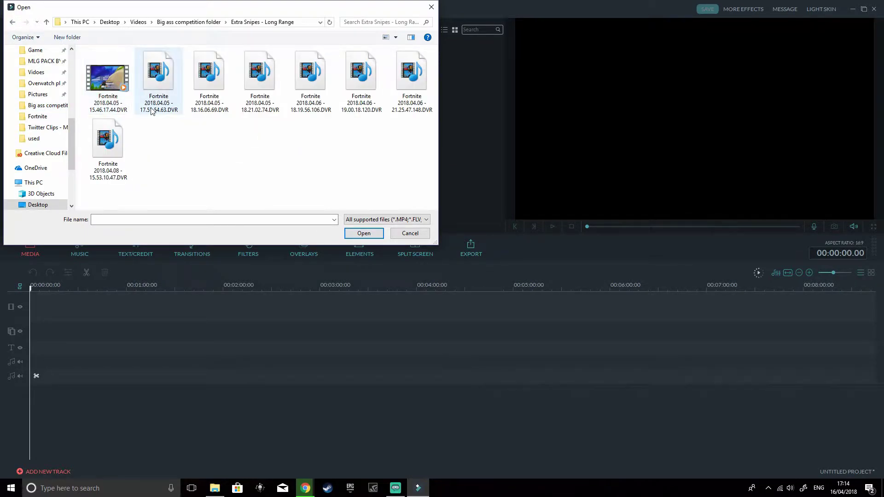
{"action": "left_click", "coordinate": [105, 94]}
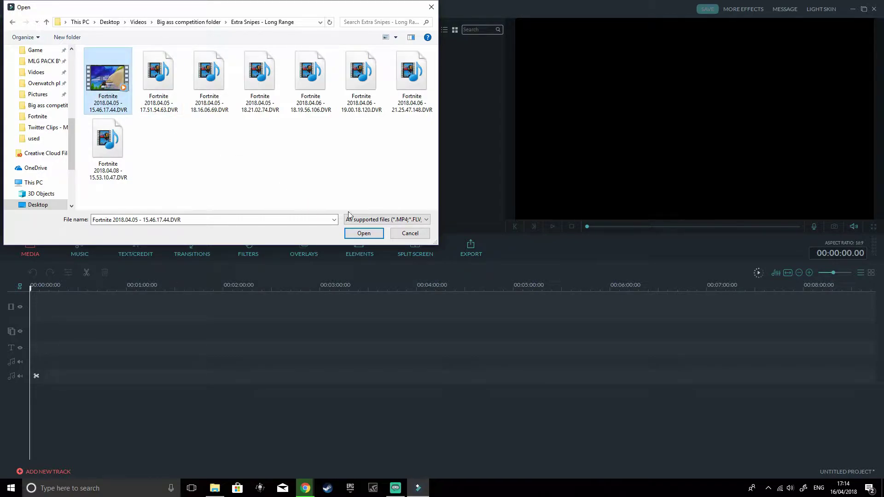
{"action": "left_click", "coordinate": [364, 233]}
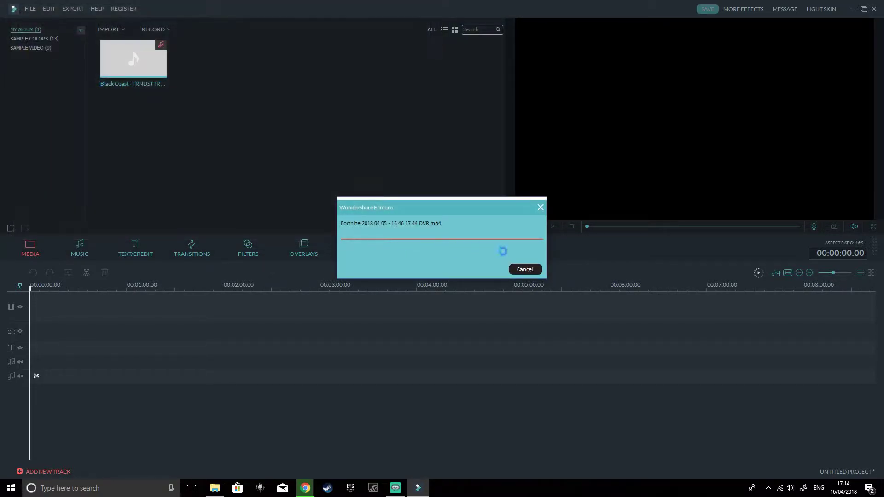
{"action": "left_click", "coordinate": [117, 31]}
{"action": "left_click", "coordinate": [321, 64]}
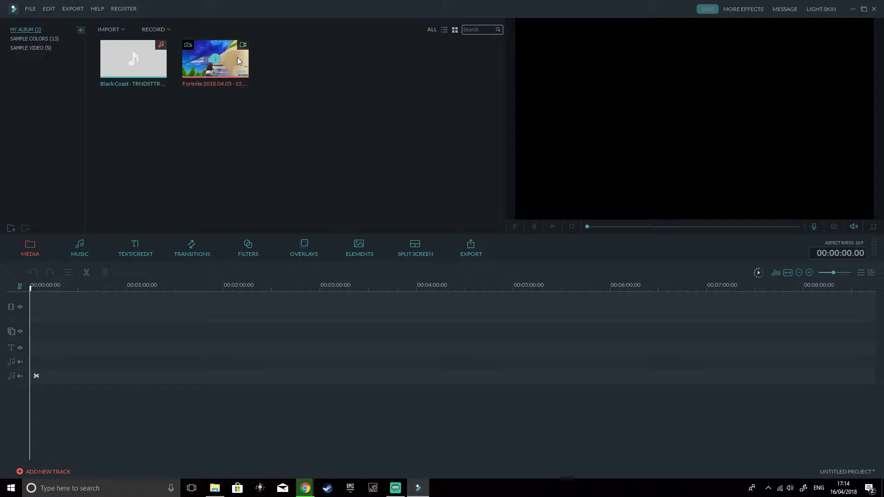
Place the Fortnite clip at the start of the video track and the Black Coast song at the start of the first audio track.
{"action": "left_click_drag", "start_coordinate": [238, 57], "coordinate": [102, 315]}
{"action": "left_click_drag", "start_coordinate": [40, 309], "coordinate": [37, 308]}
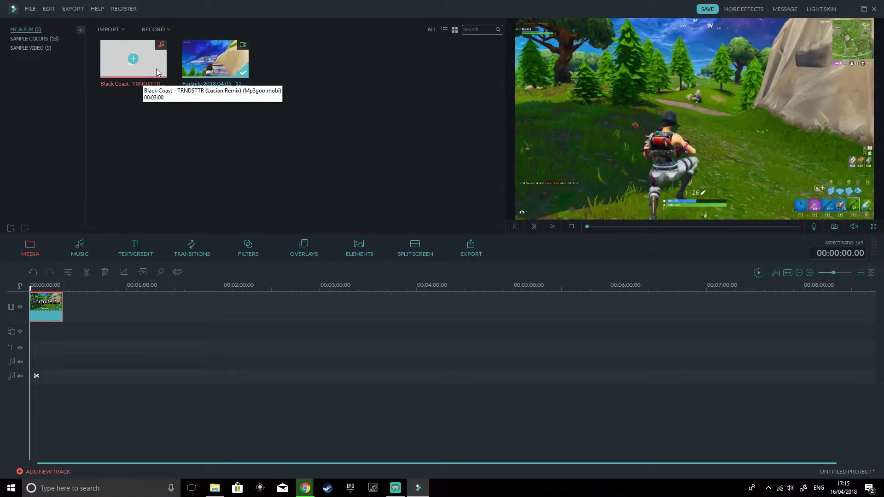
{"action": "left_click_drag", "start_coordinate": [153, 60], "coordinate": [34, 367]}
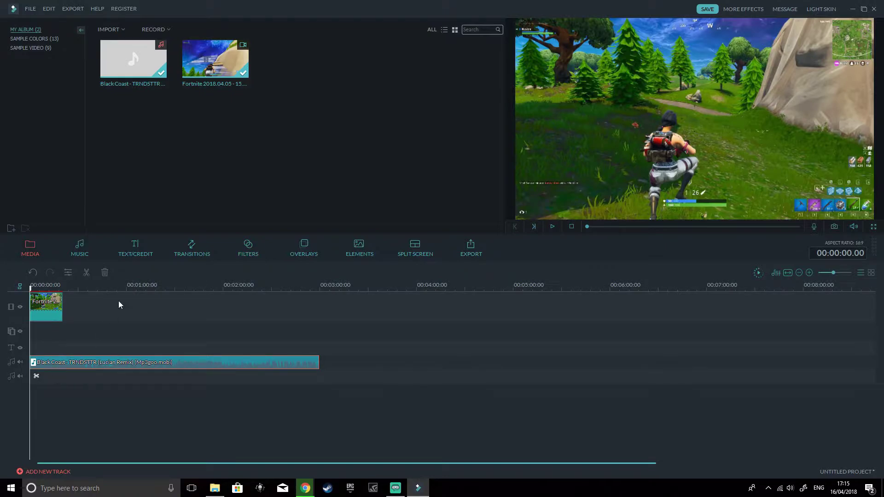
Play the timeline briefly, and view the voiceover recording dialog without recording anything.
{"action": "left_click", "coordinate": [552, 227]}
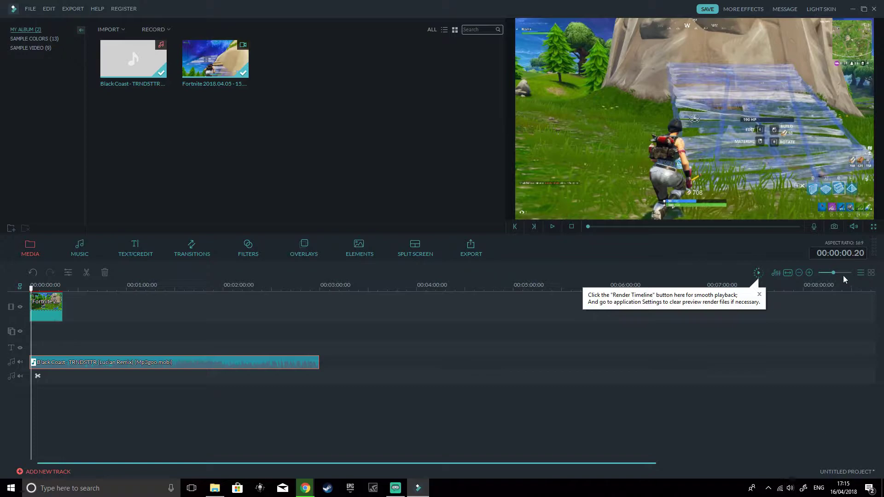
{"action": "left_click", "coordinate": [854, 227]}
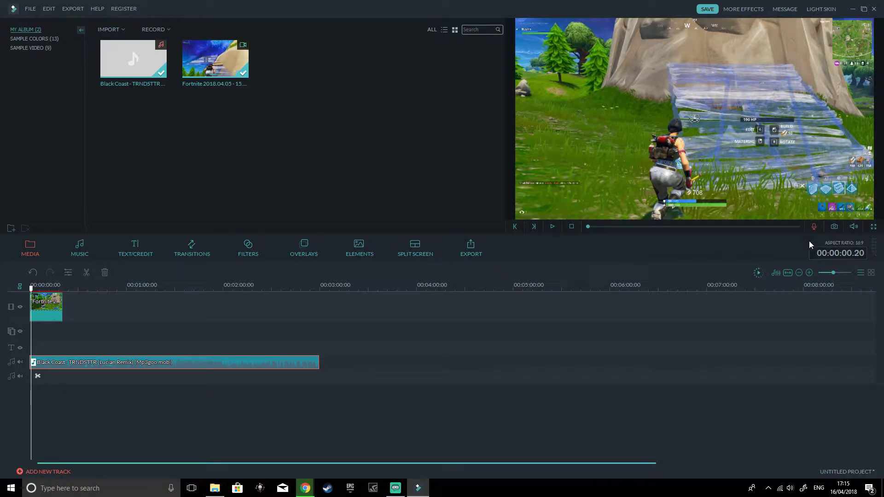
{"action": "left_click", "coordinate": [814, 227]}
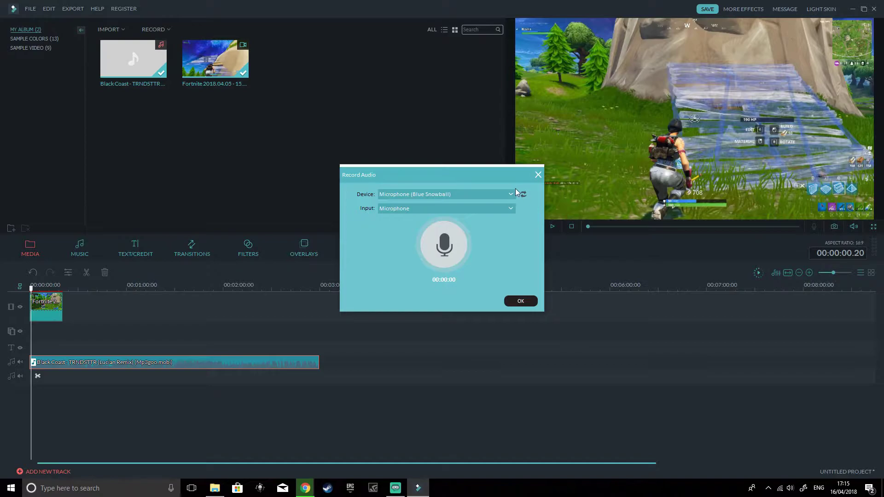
{"action": "left_click", "coordinate": [538, 174]}
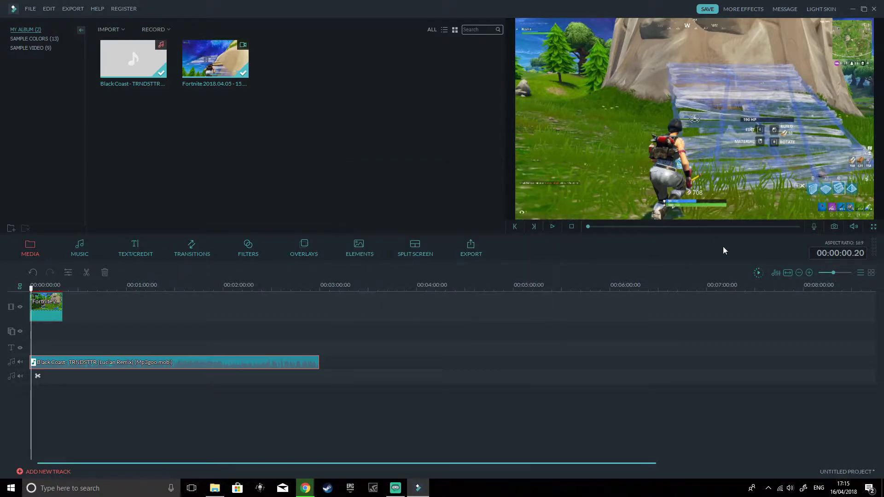
Play the preview briefly and advance it frame by frame, stopping so it returns to the beginning.
{"action": "left_click", "coordinate": [554, 227]}
{"action": "left_click", "coordinate": [551, 229]}
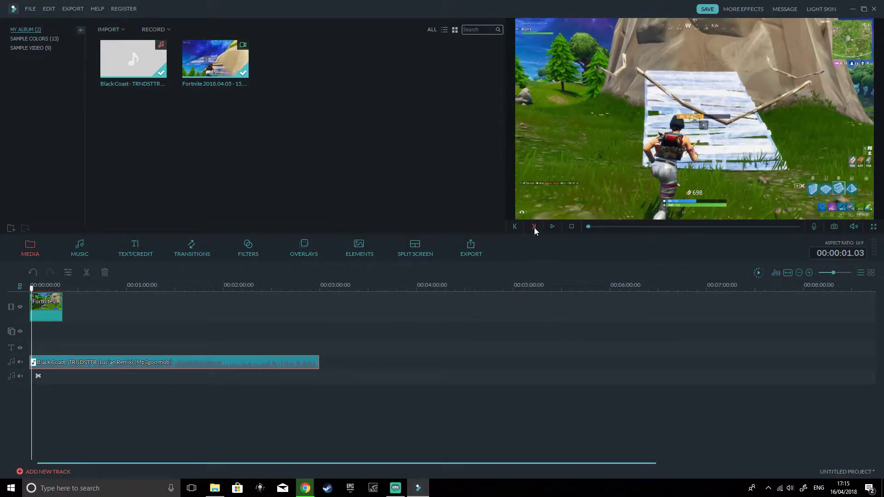
{"action": "left_click", "coordinate": [535, 228]}
{"action": "left_click", "coordinate": [534, 228]}
{"action": "left_click", "coordinate": [534, 227]}
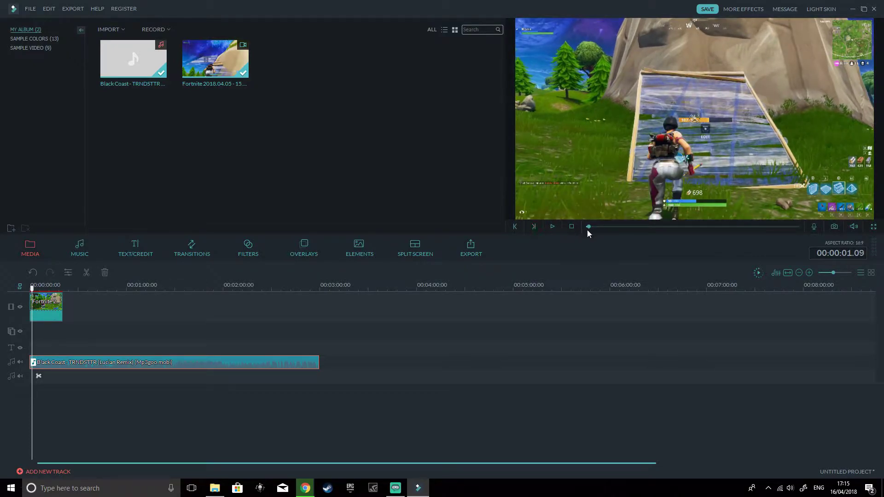
{"action": "left_click", "coordinate": [571, 228]}
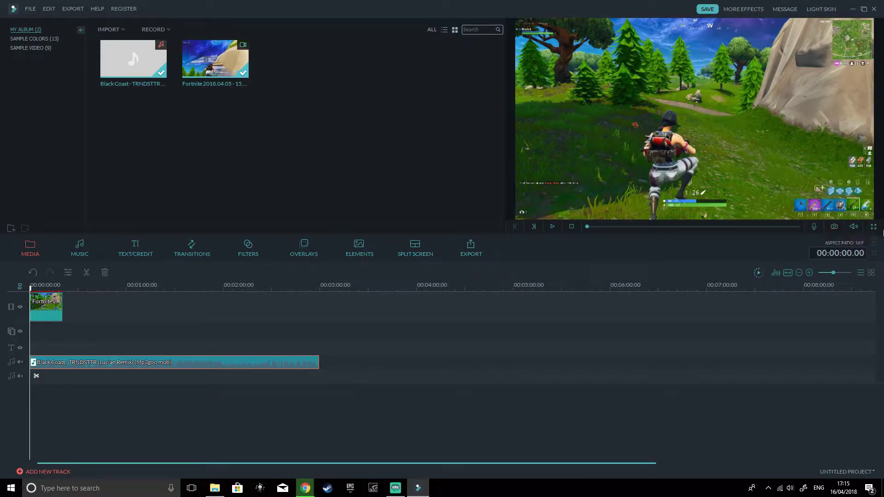
View the preview in full screen and leave it, and slightly lower the playback volume.
{"action": "left_click", "coordinate": [874, 227]}
{"action": "left_click", "coordinate": [873, 463]}
{"action": "mouse_move", "coordinate": [854, 227]}
{"action": "left_click_drag", "start_coordinate": [857, 205], "coordinate": [856, 211]}
Try the Black sample color directly after the Fortnite clip on the video track, and remove it again.
{"action": "left_click", "coordinate": [47, 40]}
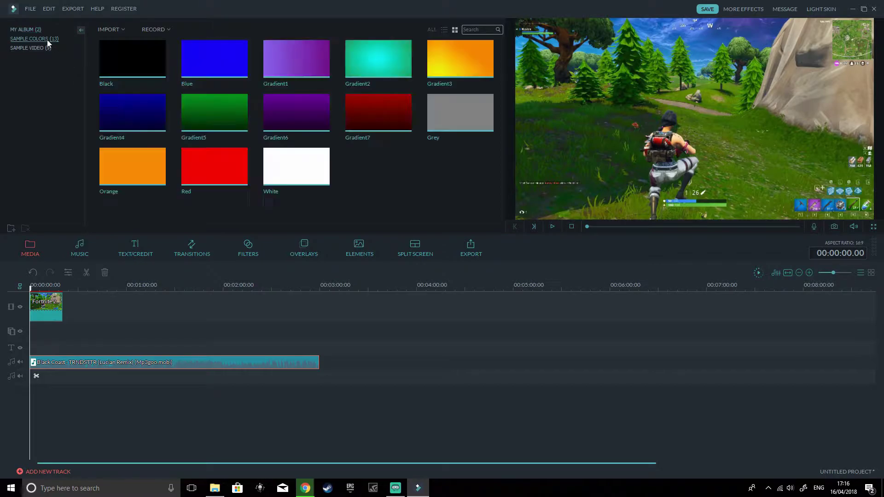
{"action": "left_click_drag", "start_coordinate": [164, 75], "coordinate": [71, 302]}
{"action": "left_click", "coordinate": [553, 227]}
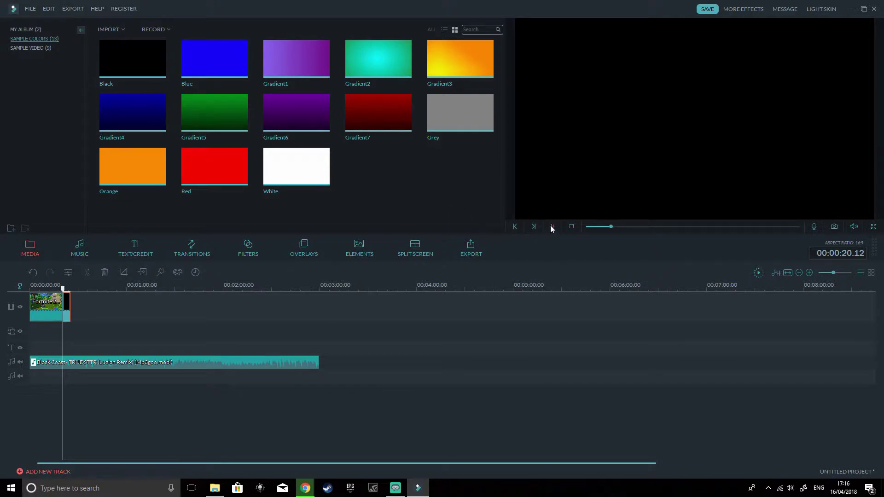
{"action": "left_click", "coordinate": [553, 226]}
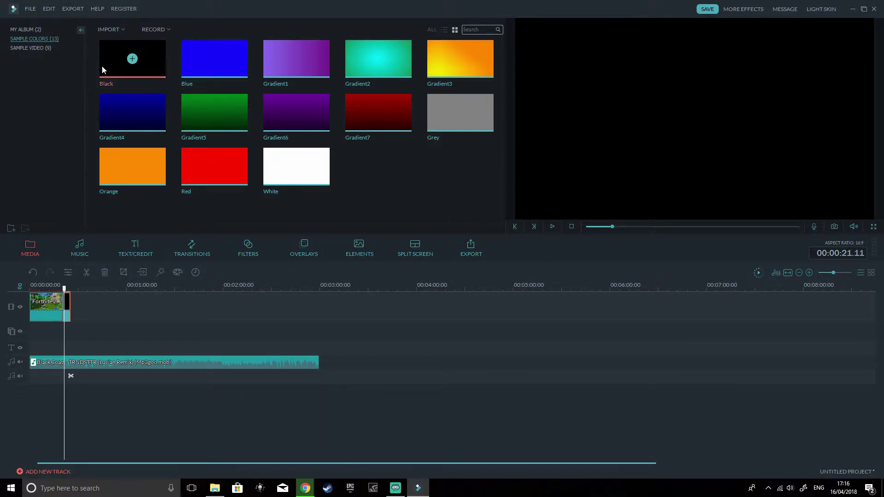
{"action": "right_click", "coordinate": [67, 307]}
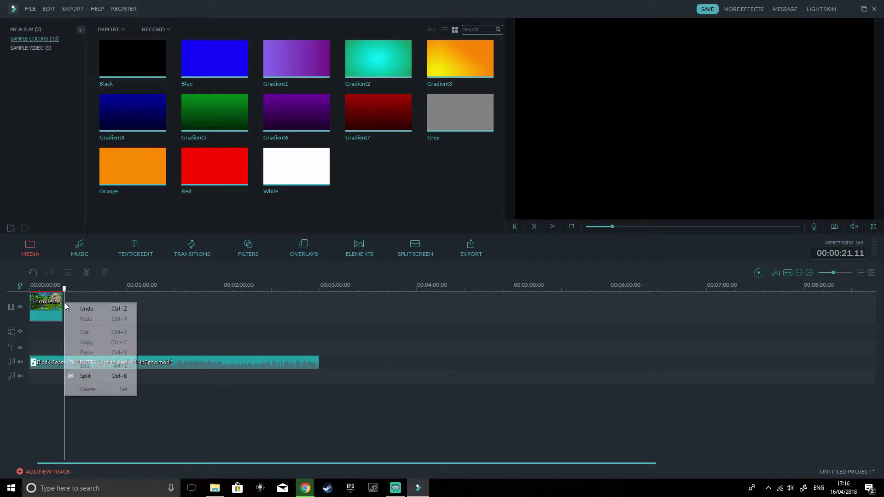
{"action": "left_click", "coordinate": [83, 343]}
Return the playhead to the start of the timeline and view the editing commands available for the Fortnite clip.
{"action": "left_click", "coordinate": [37, 285]}
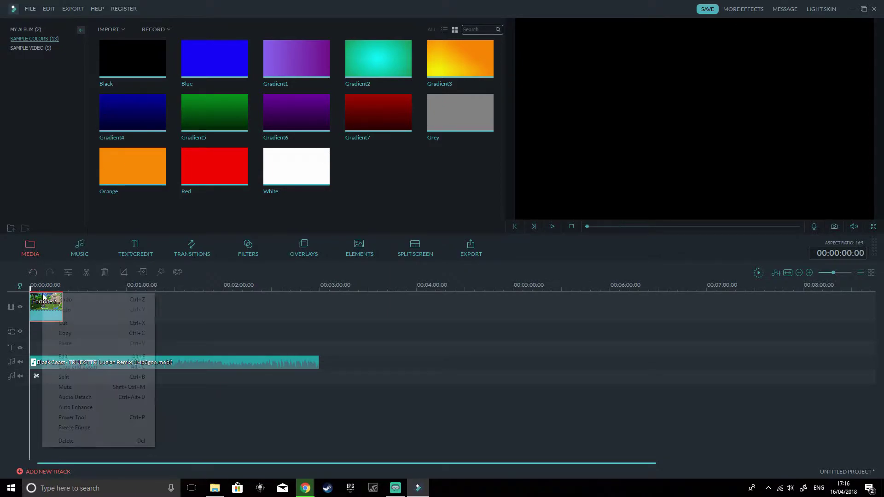
{"action": "right_click", "coordinate": [42, 294]}
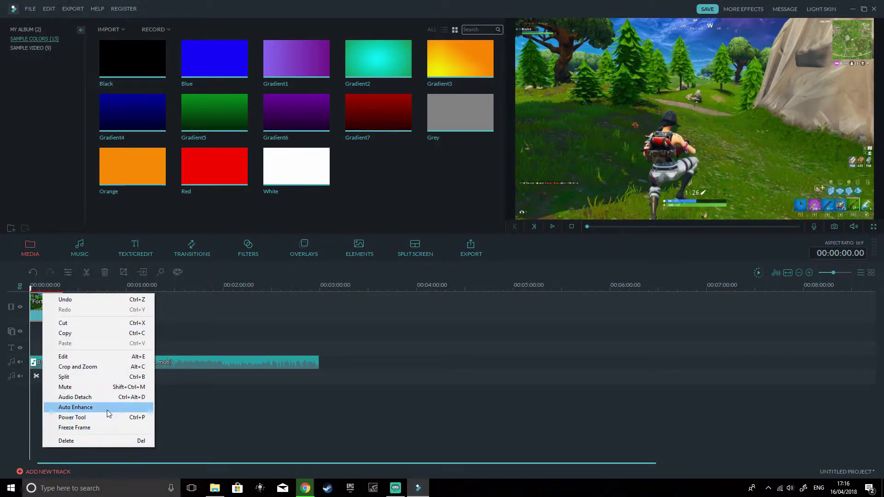
{"action": "left_click", "coordinate": [227, 319]}
Preview the Countdown8 and Countdown4 clips from the sample videos.
{"action": "left_click", "coordinate": [44, 48]}
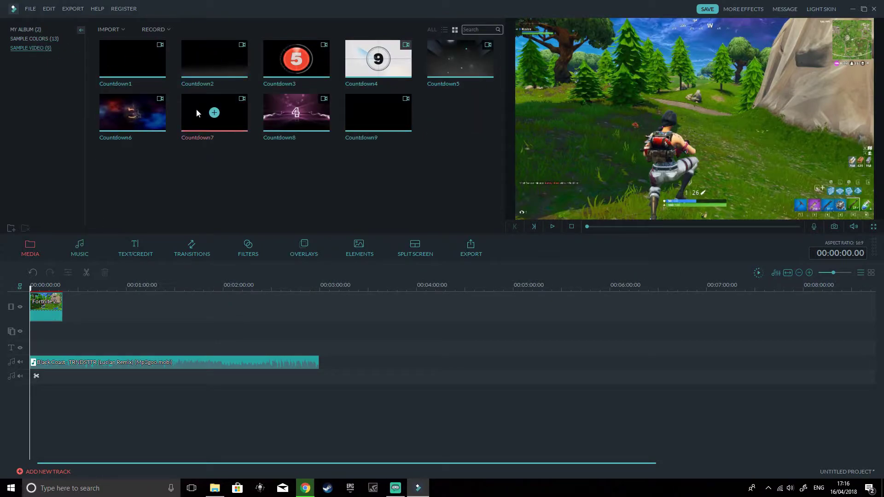
{"action": "left_click", "coordinate": [295, 123]}
{"action": "left_click", "coordinate": [553, 225]}
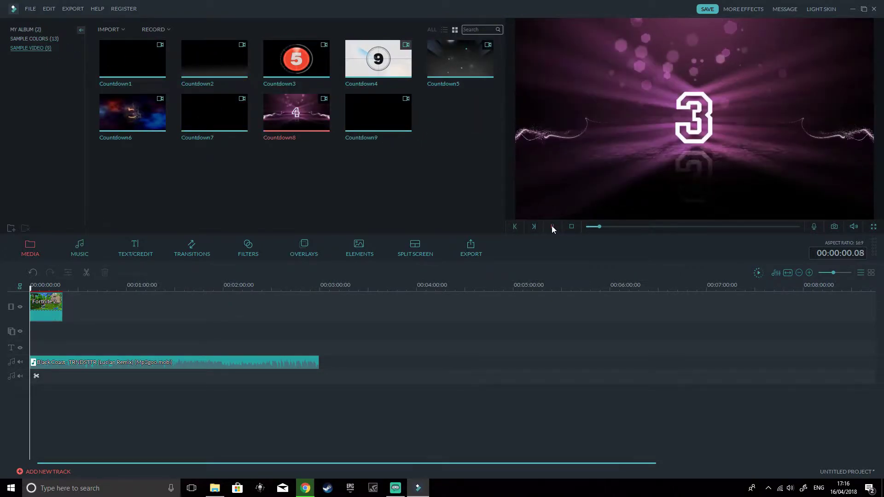
{"action": "left_click", "coordinate": [398, 74]}
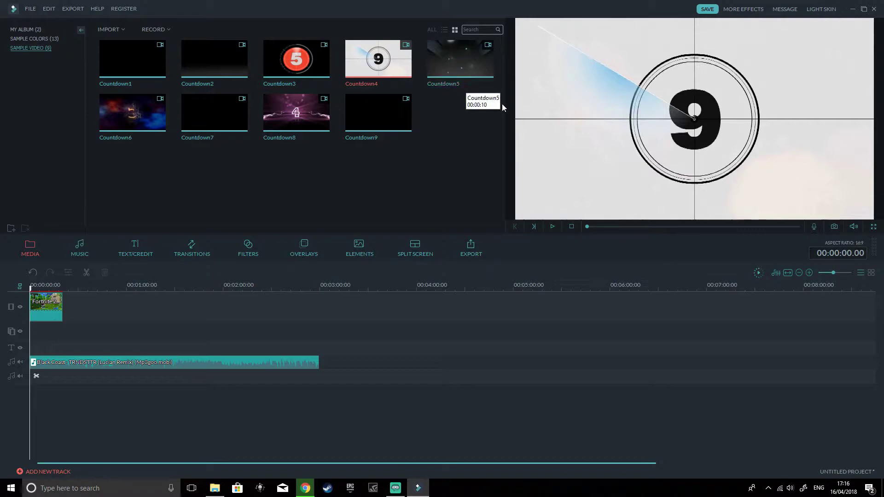
{"action": "left_click", "coordinate": [553, 226]}
{"action": "left_click", "coordinate": [553, 226]}
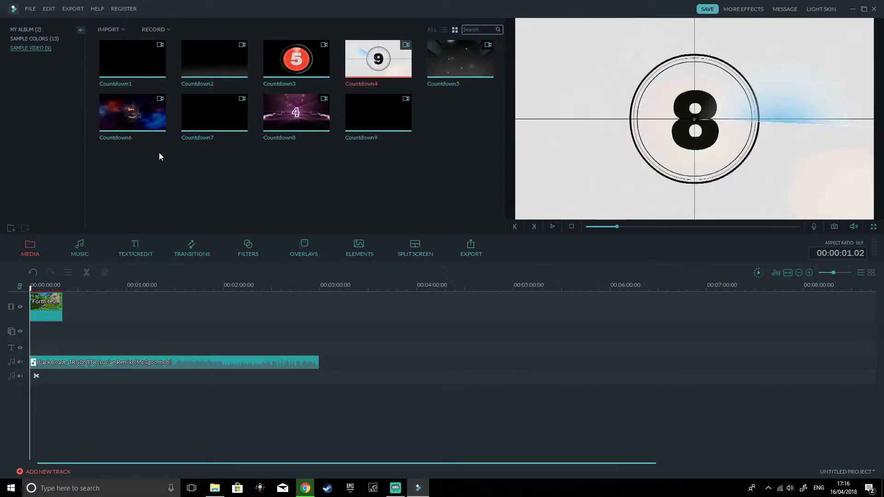
Preview the Drift - Drift track in the music library and show the Electronic category.
{"action": "left_click", "coordinate": [80, 247]}
{"action": "left_click", "coordinate": [215, 58]}
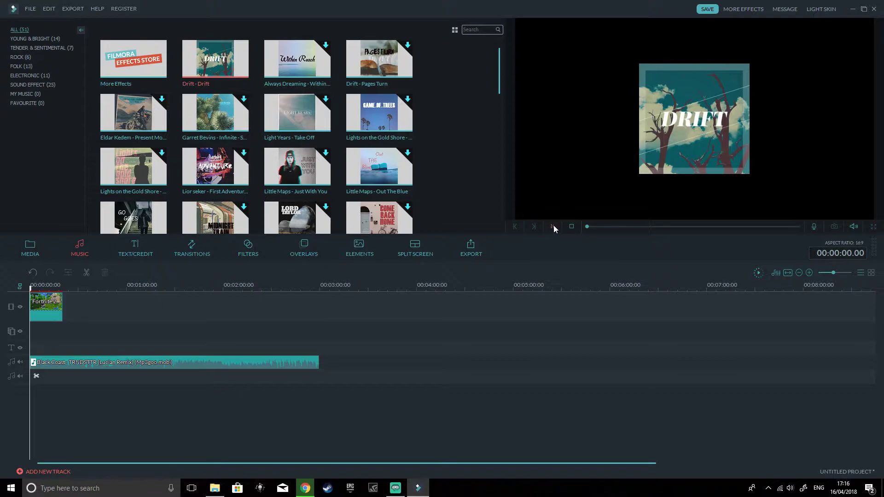
{"action": "left_click", "coordinate": [553, 228]}
{"action": "left_click", "coordinate": [29, 79]}
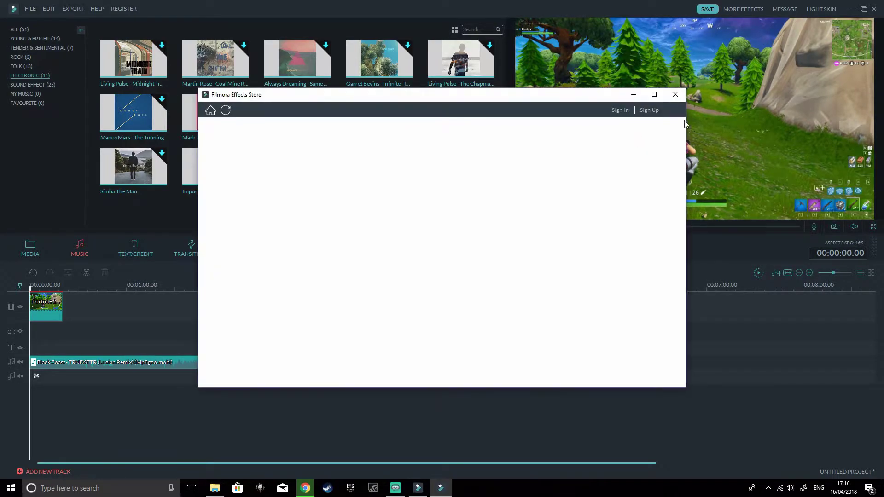
View the effects store and the Message Center, closing both windows.
{"action": "left_click", "coordinate": [674, 93]}
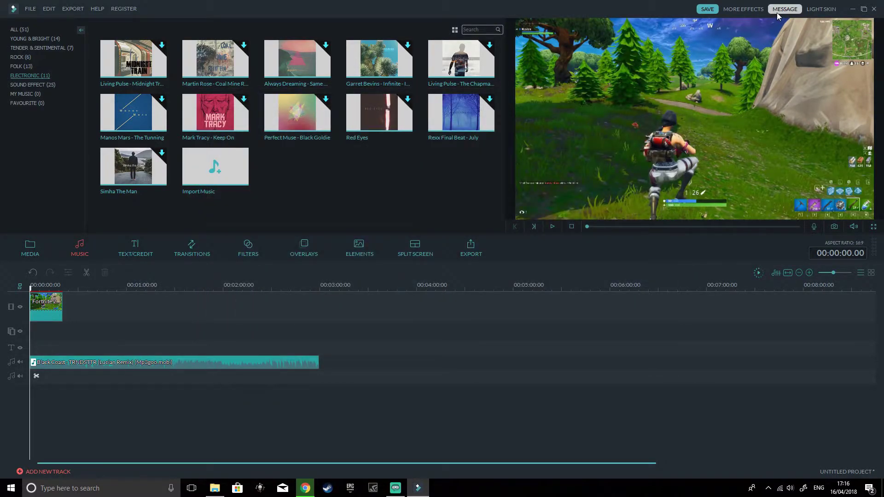
{"action": "left_click", "coordinate": [777, 12]}
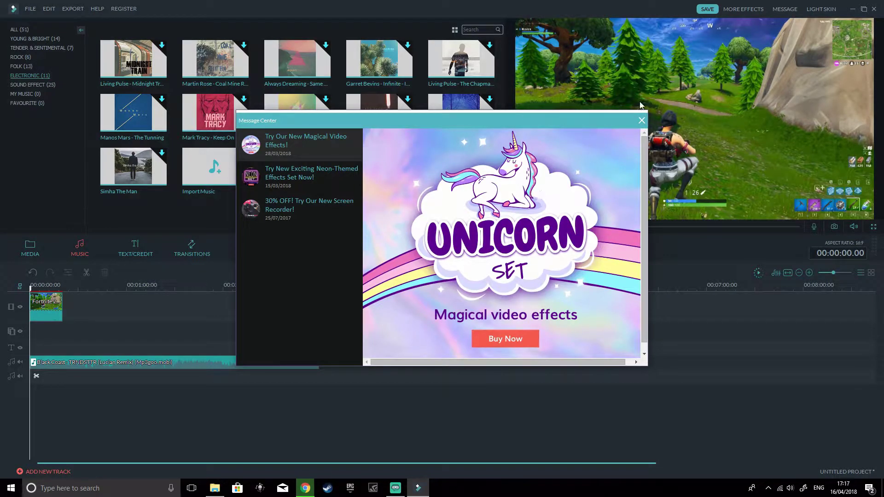
{"action": "left_click", "coordinate": [642, 121]}
Switch the interface to the light skin and back to the dark skin.
{"action": "left_click", "coordinate": [823, 9]}
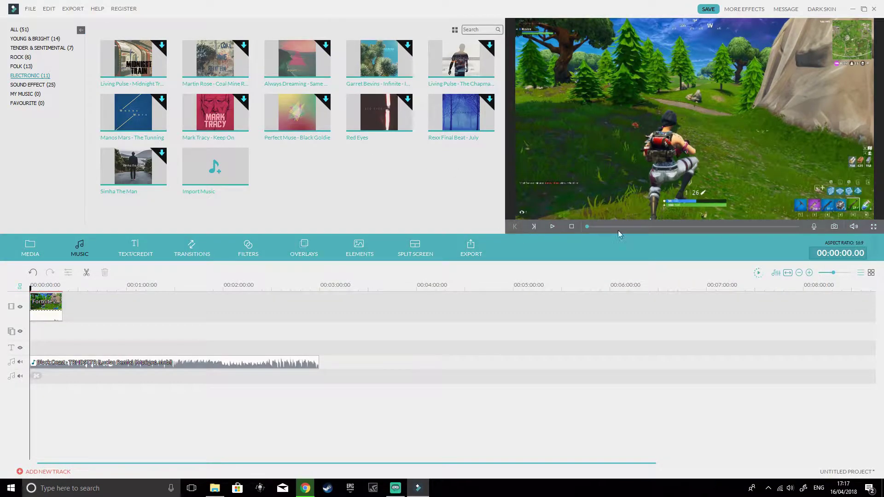
{"action": "left_click", "coordinate": [826, 10]}
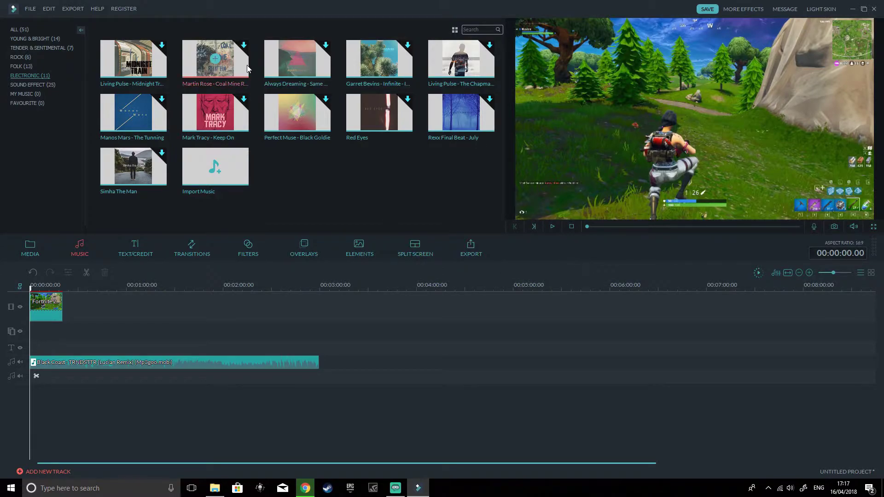
Preview the Opener 3 and Opener 2 templates in the text and credit library.
{"action": "left_click", "coordinate": [131, 258]}
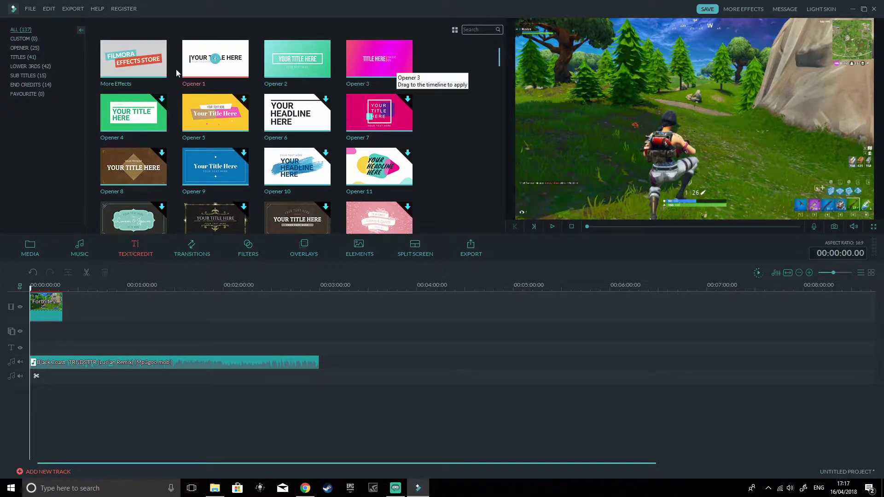
{"action": "left_click", "coordinate": [360, 73]}
{"action": "left_click", "coordinate": [551, 227]}
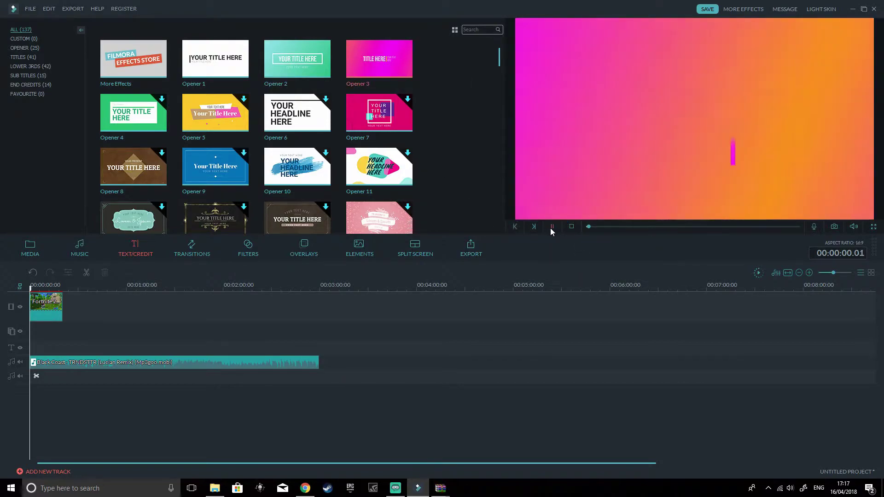
{"action": "left_click", "coordinate": [314, 74]}
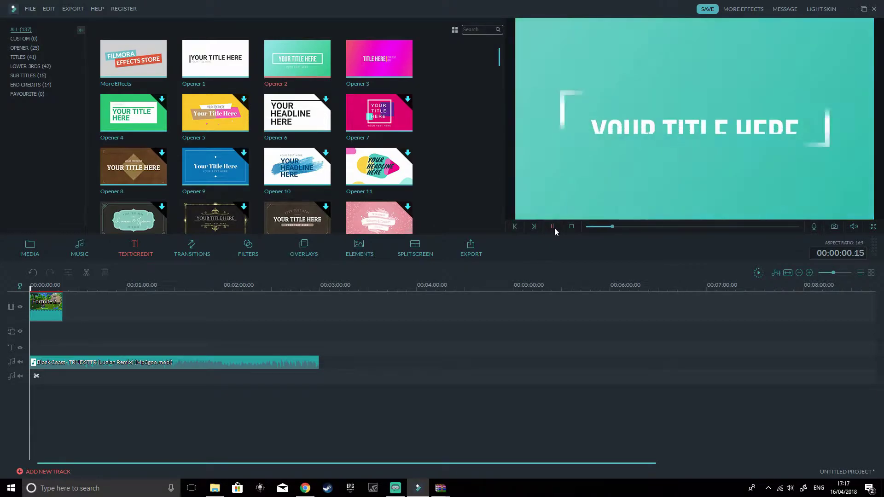
Preview Title 2 from the Titles category and return to the full list of text templates.
{"action": "left_click", "coordinate": [24, 46]}
{"action": "left_click", "coordinate": [30, 58]}
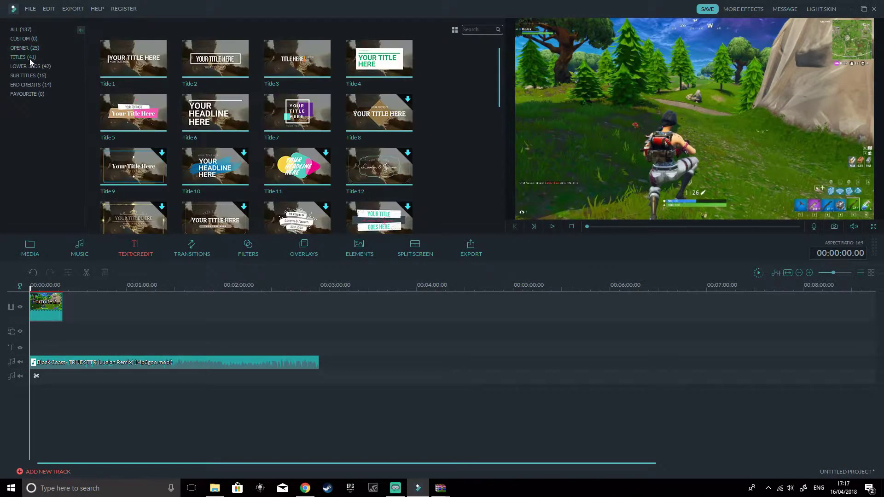
{"action": "left_click", "coordinate": [229, 69]}
{"action": "left_click", "coordinate": [552, 227]}
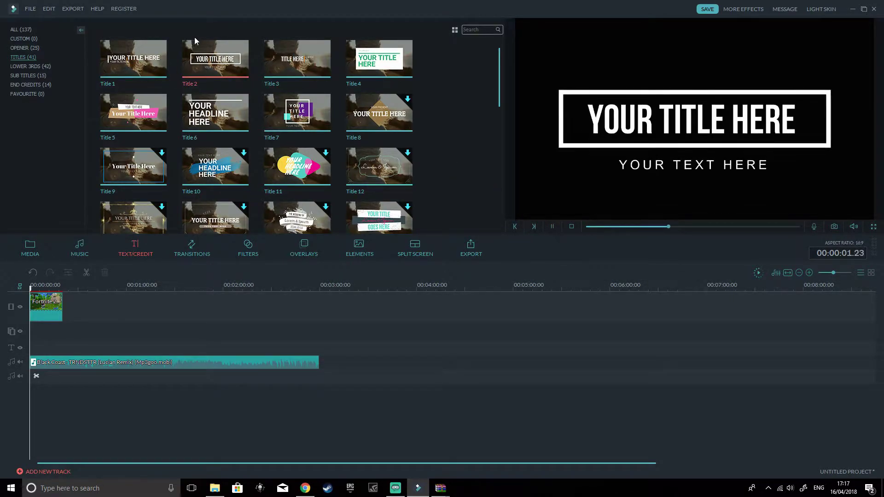
{"action": "left_click", "coordinate": [31, 29]}
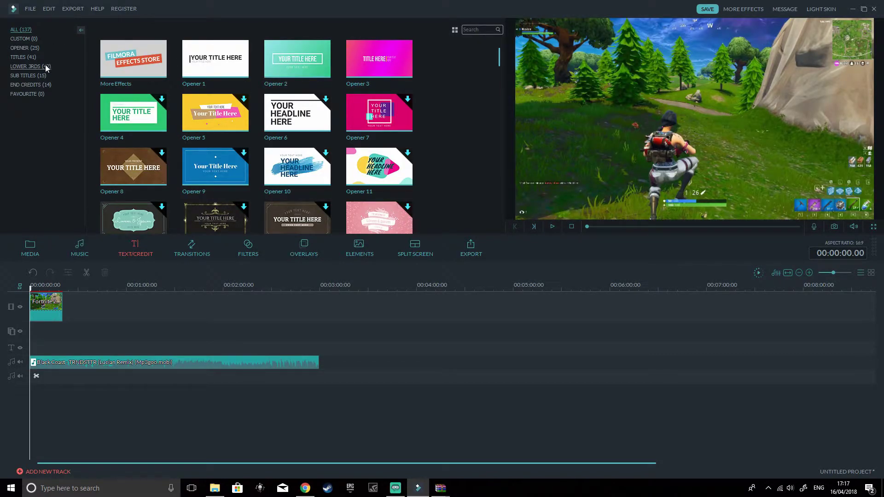
Preview the LowerThirds 5 template from the Lower 3rds category.
{"action": "left_click", "coordinate": [15, 66]}
{"action": "left_click", "coordinate": [132, 112]}
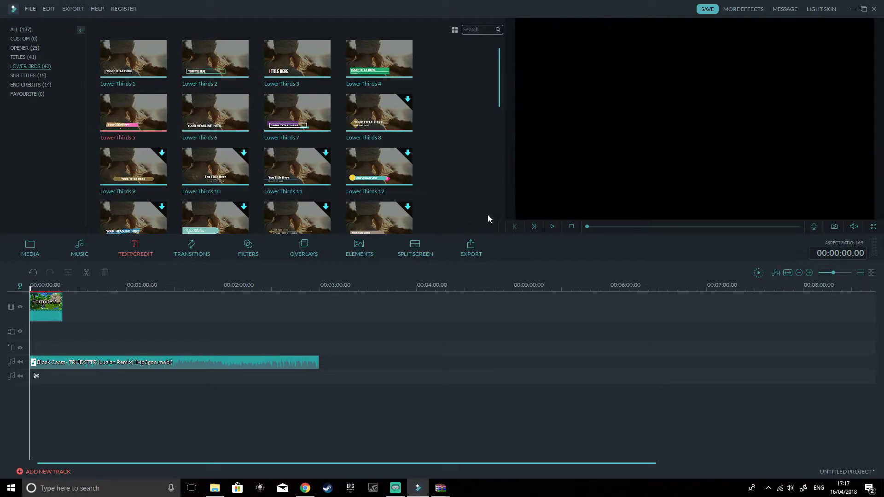
{"action": "left_click", "coordinate": [553, 226]}
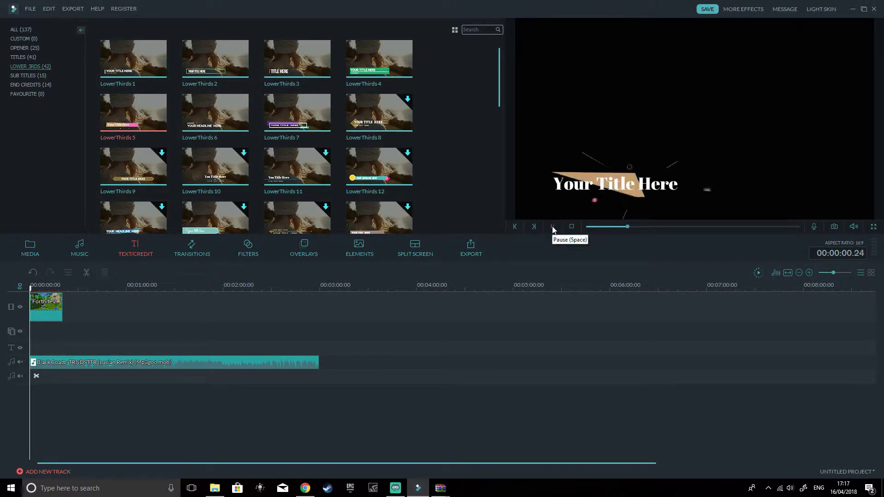
Preview the Subtitles 3 and Subtitles 10 templates from the Sub Titles category.
{"action": "left_click", "coordinate": [20, 75]}
{"action": "left_click", "coordinate": [300, 74]}
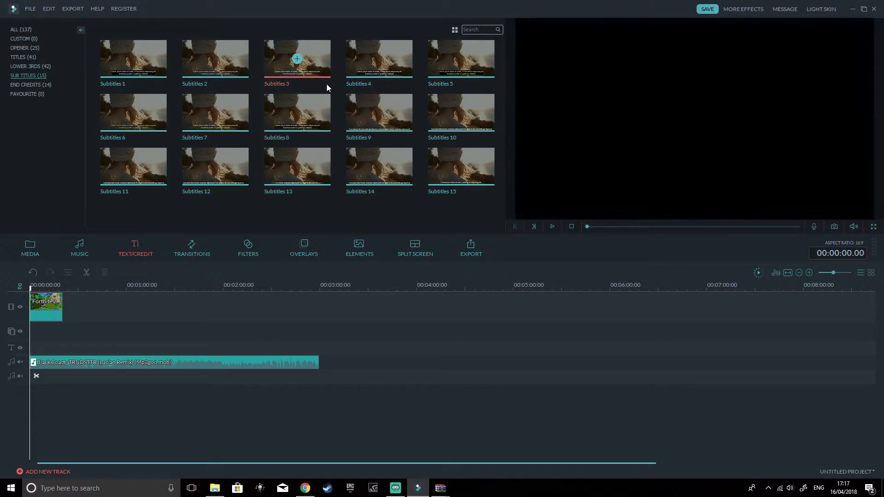
{"action": "left_click", "coordinate": [553, 226]}
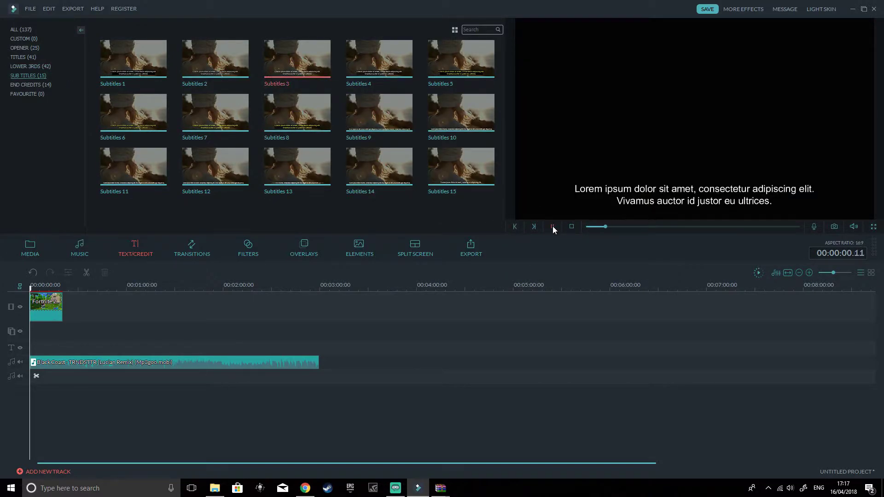
{"action": "left_click", "coordinate": [484, 129]}
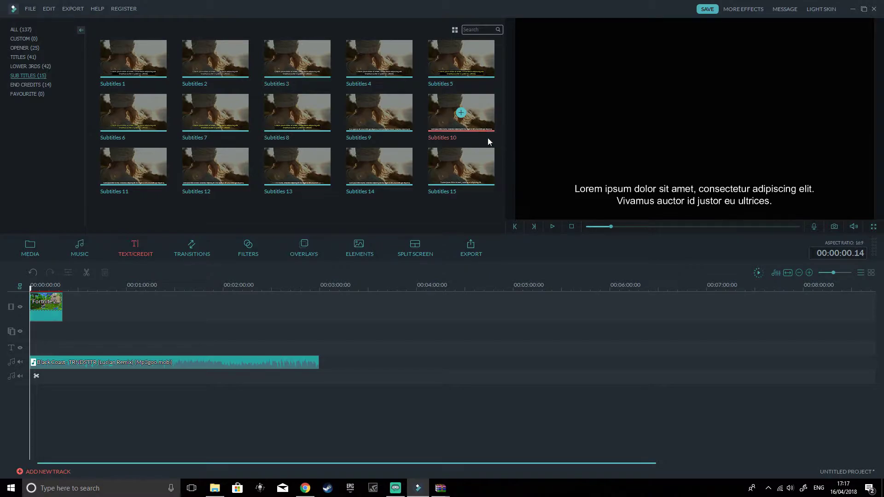
{"action": "left_click", "coordinate": [553, 226]}
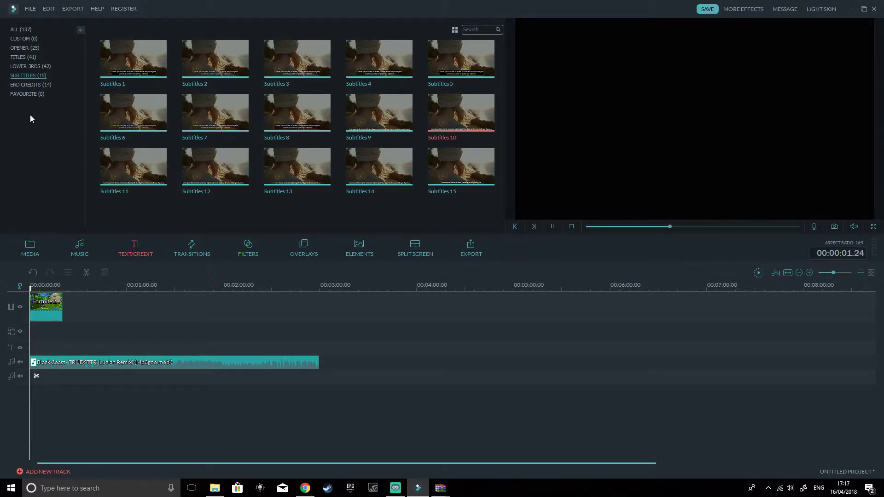
Preview the Credits 7 template from the End Credits category.
{"action": "left_click", "coordinate": [33, 85]}
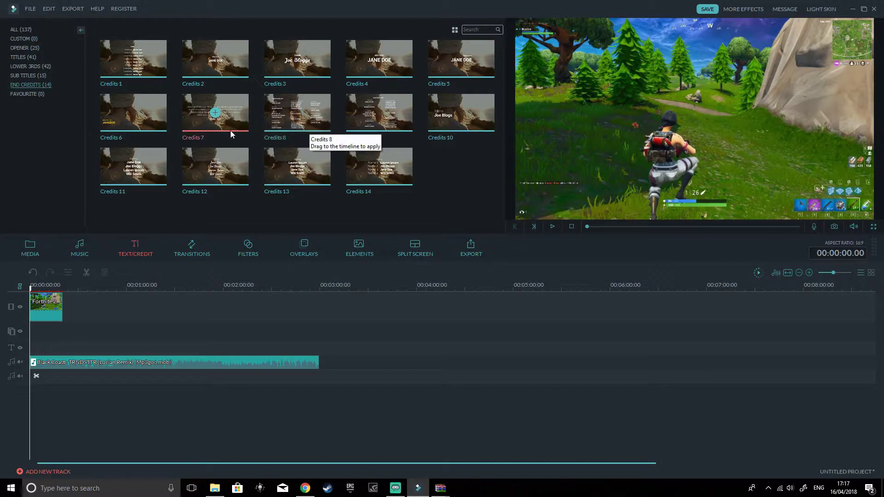
{"action": "left_click", "coordinate": [231, 130]}
{"action": "left_click", "coordinate": [553, 226]}
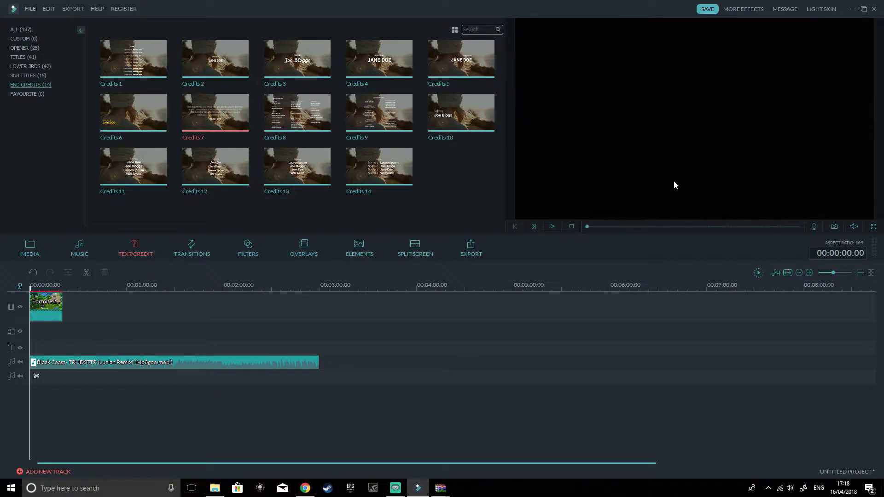
Preview the Simple Roll 11 and Simple Roll 7 transitions in the transitions library.
{"action": "left_click", "coordinate": [196, 253]}
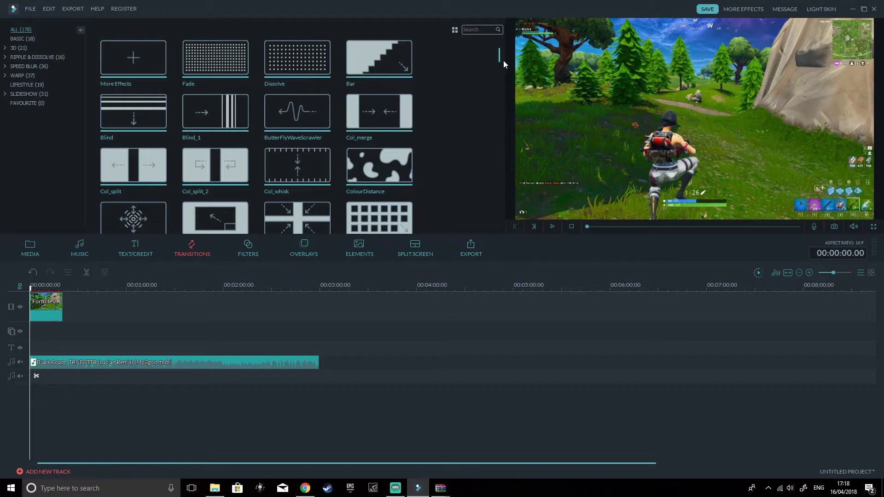
{"action": "left_click_drag", "start_coordinate": [499, 60], "coordinate": [491, 189]}
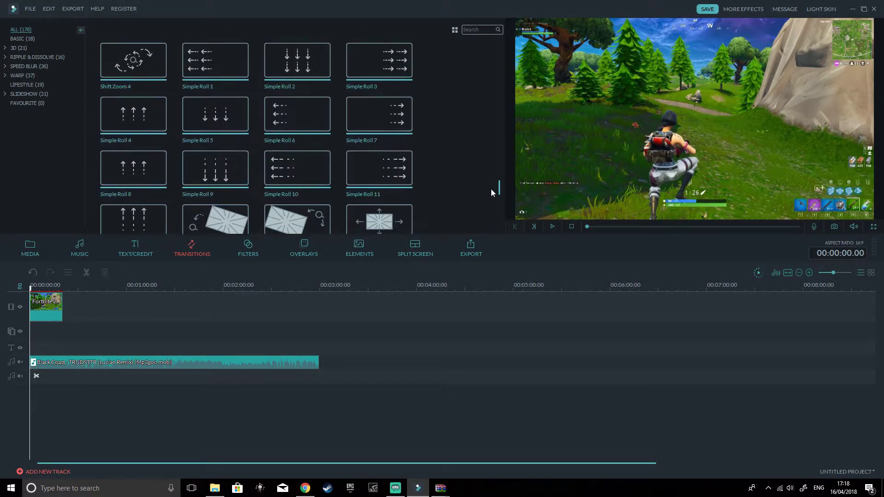
{"action": "left_click", "coordinate": [395, 172]}
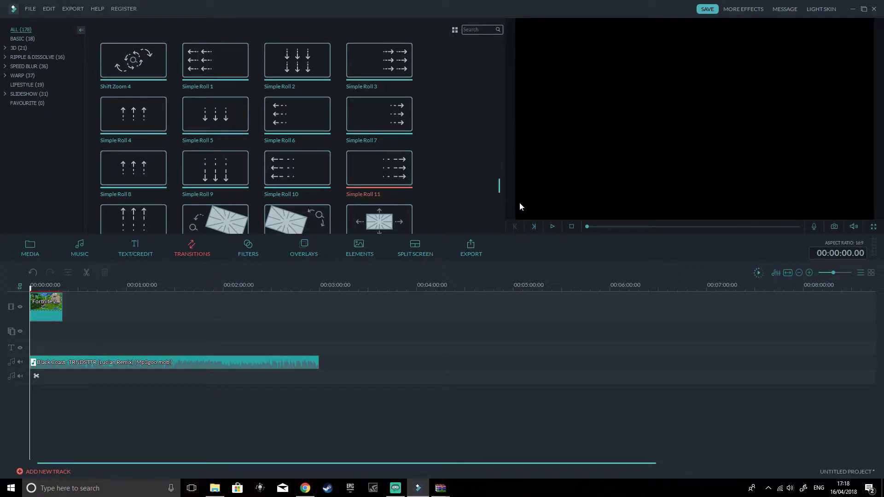
{"action": "left_click", "coordinate": [552, 226]}
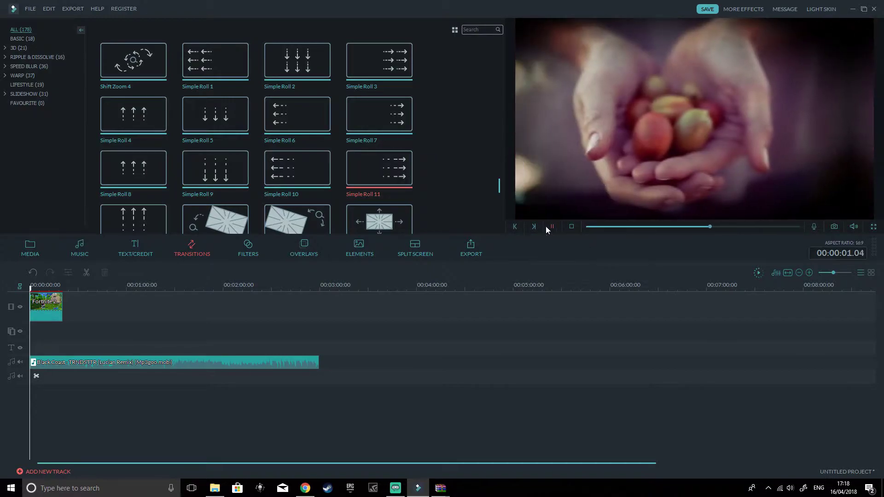
{"action": "left_click", "coordinate": [389, 133]}
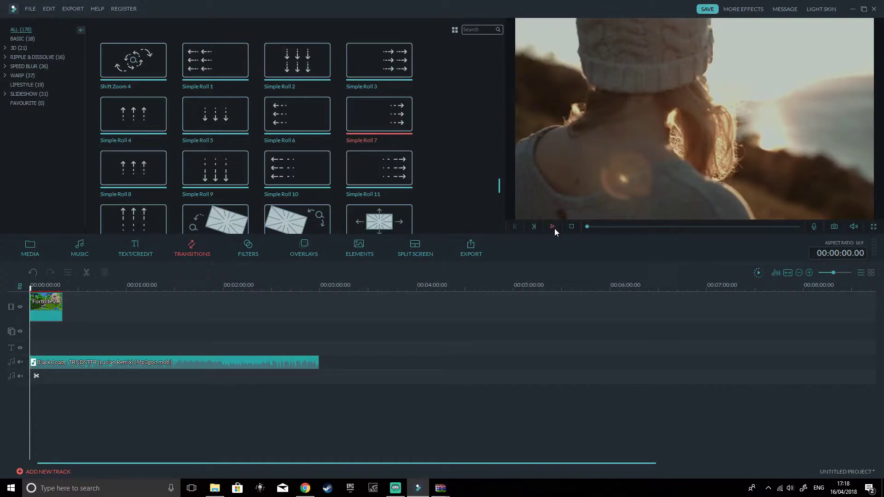
{"action": "left_click", "coordinate": [554, 228]}
Preview the Orb Twist 4 transition.
{"action": "scroll", "coordinate": [325, 144], "scroll_direction": "up", "scroll_amount": 3}
{"action": "left_click", "coordinate": [298, 115]}
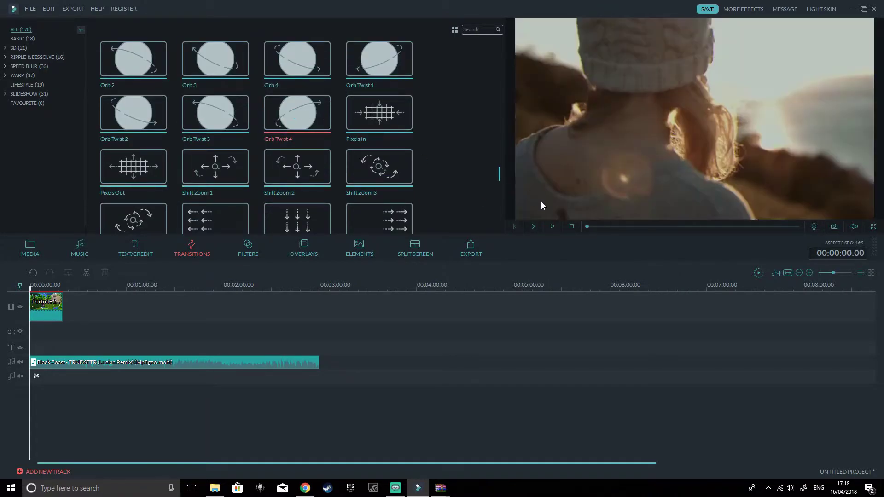
{"action": "left_click", "coordinate": [553, 226]}
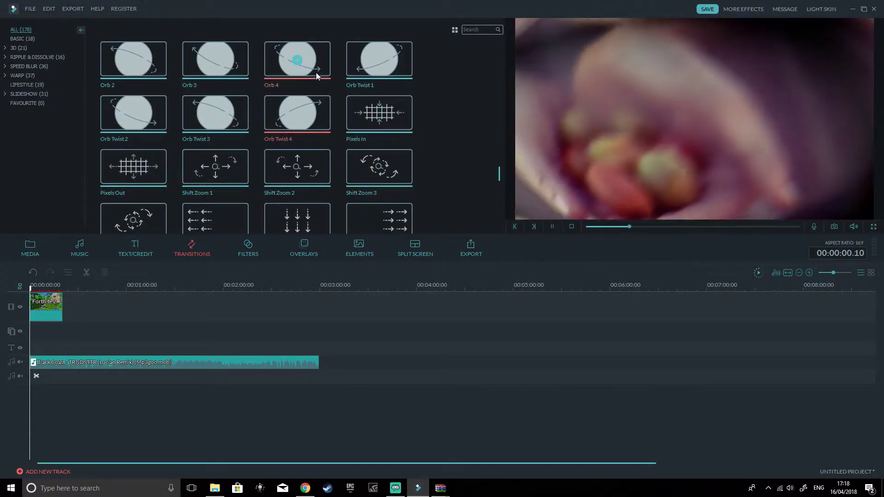
Preview the Vertical_shutter and H_random_line transitions.
{"action": "scroll", "coordinate": [318, 92], "scroll_direction": "up", "scroll_amount": 5}
{"action": "right_click", "coordinate": [319, 106]}
{"action": "left_click", "coordinate": [308, 119]}
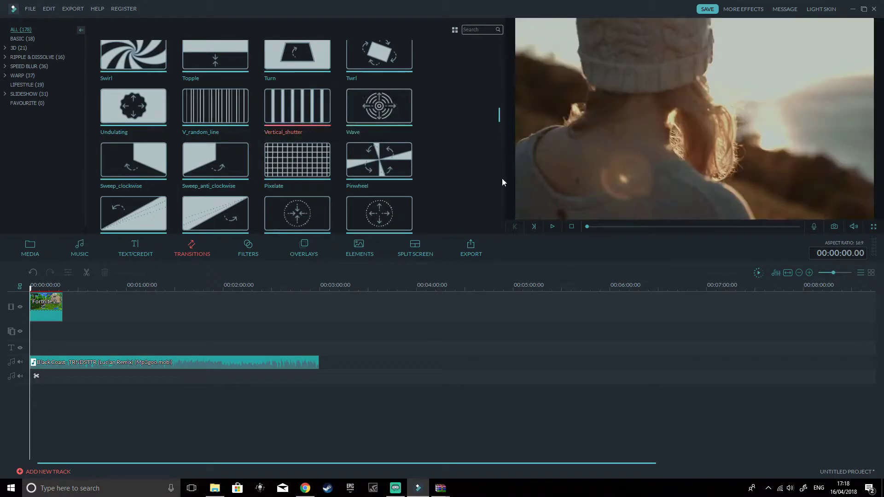
{"action": "left_click", "coordinate": [552, 227]}
{"action": "scroll", "coordinate": [385, 110], "scroll_direction": "up", "scroll_amount": 5}
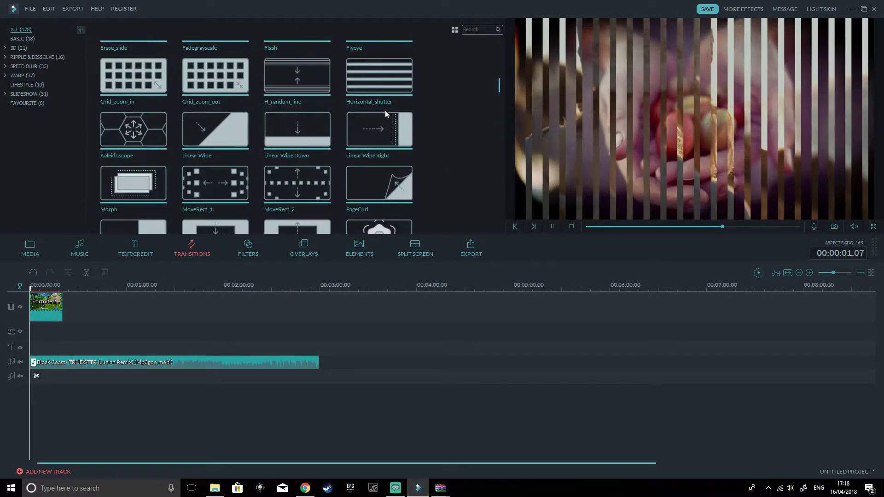
{"action": "left_click", "coordinate": [324, 92]}
{"action": "left_click", "coordinate": [552, 226]}
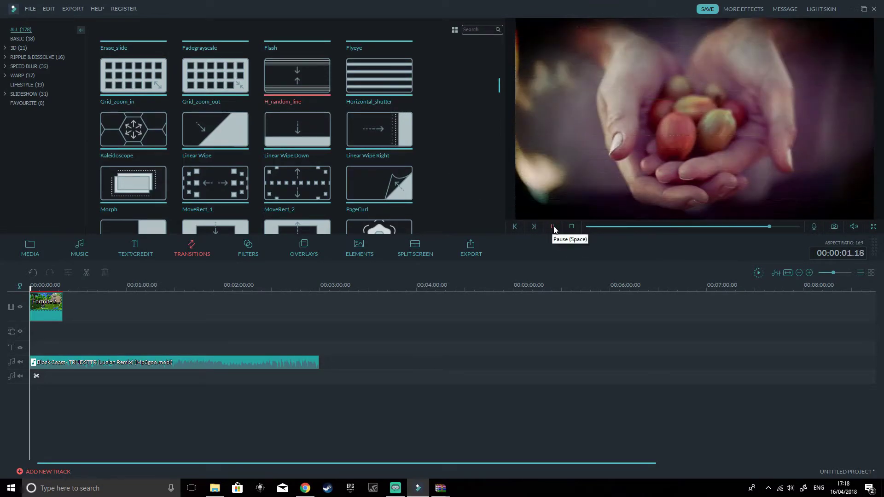
Preview the Blind_1 transition and show the Speed Blur and Ripple & Dissolve transition categories.
{"action": "left_click", "coordinate": [395, 118]}
{"action": "scroll", "coordinate": [397, 115], "scroll_direction": "up", "scroll_amount": 5}
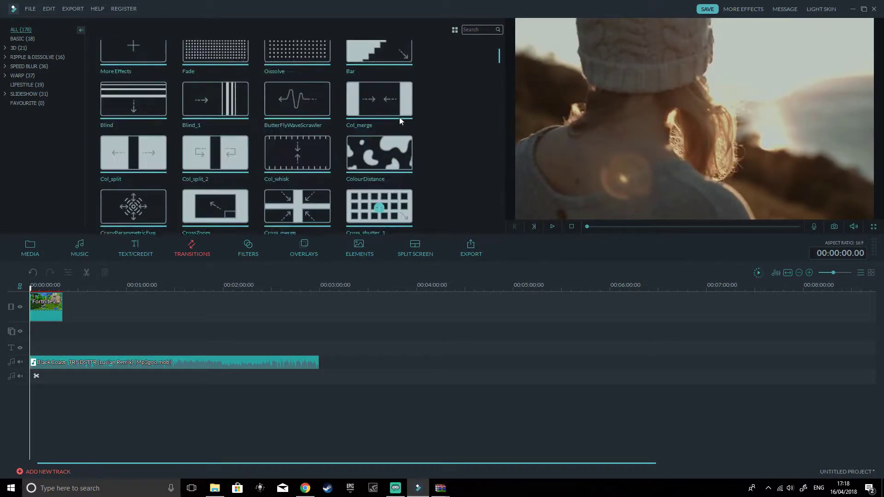
{"action": "left_click", "coordinate": [556, 227]}
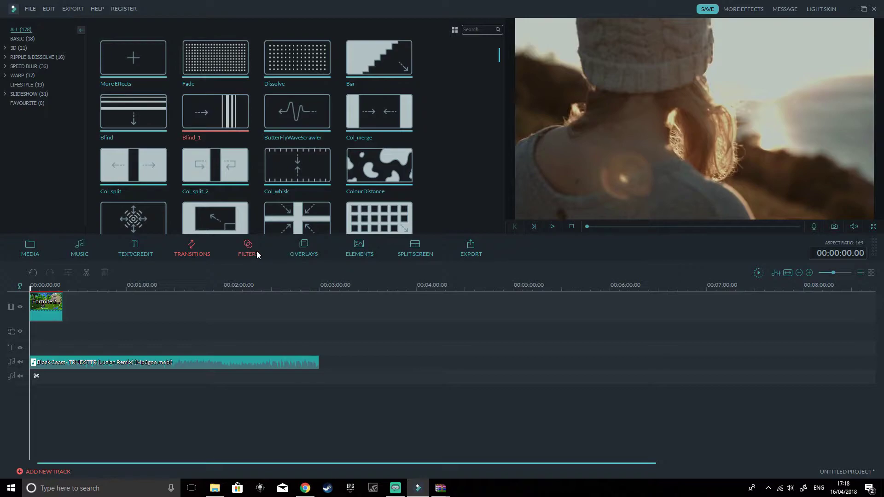
{"action": "left_click", "coordinate": [24, 67]}
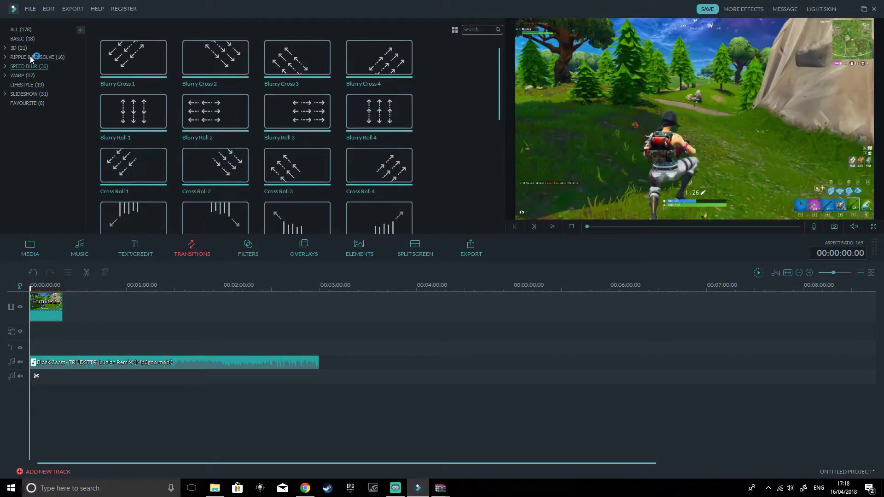
{"action": "left_click", "coordinate": [31, 58]}
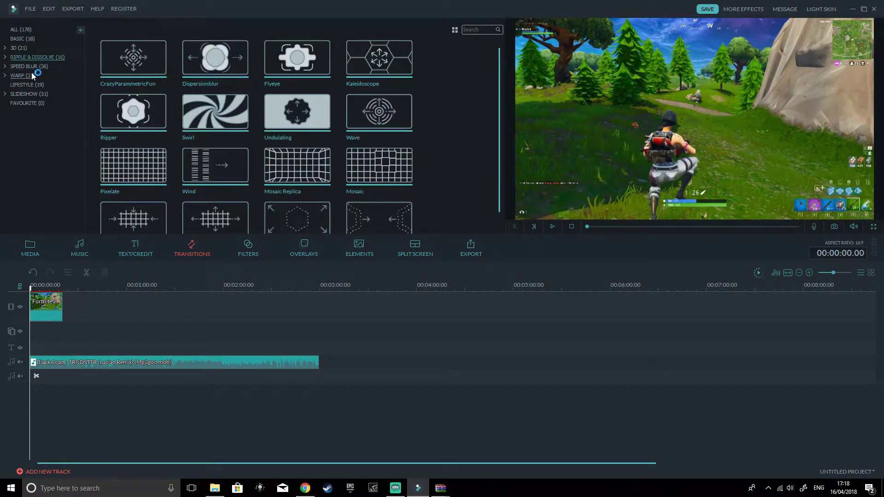
Preview the Sideways 2 filter from the filters library on the Fortnite clip and pause playback.
{"action": "left_click", "coordinate": [249, 248]}
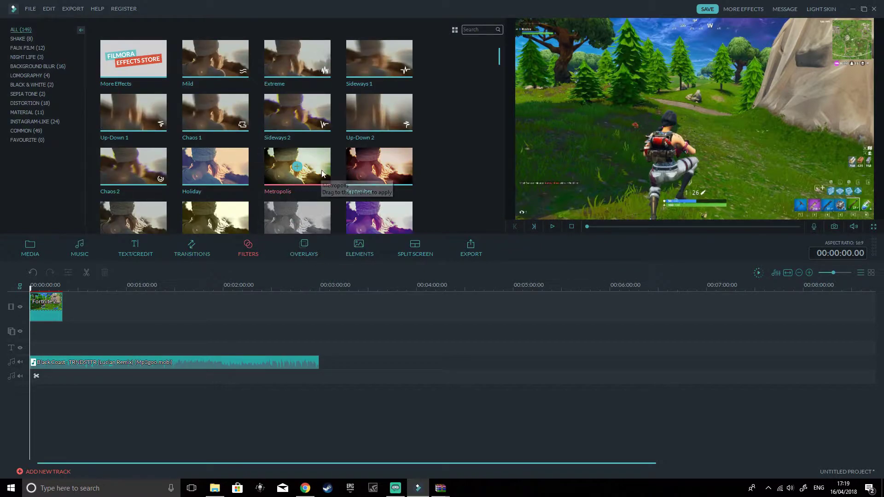
{"action": "left_click", "coordinate": [320, 125]}
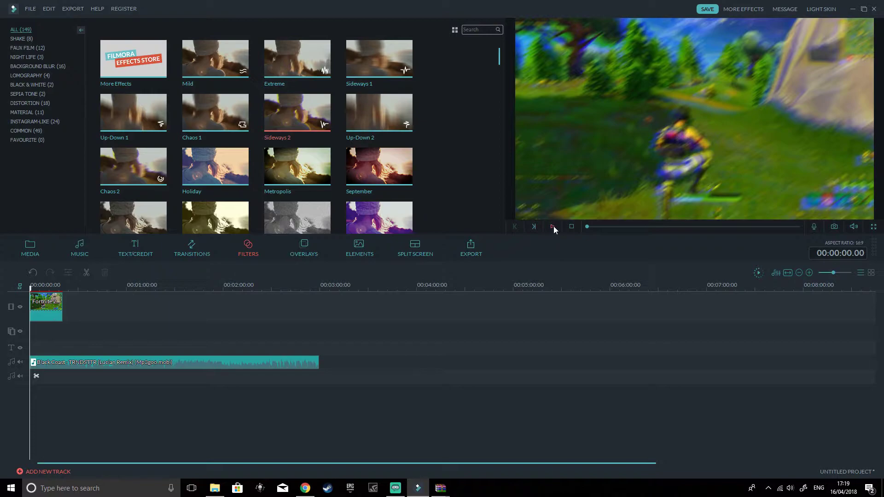
{"action": "left_click", "coordinate": [553, 227]}
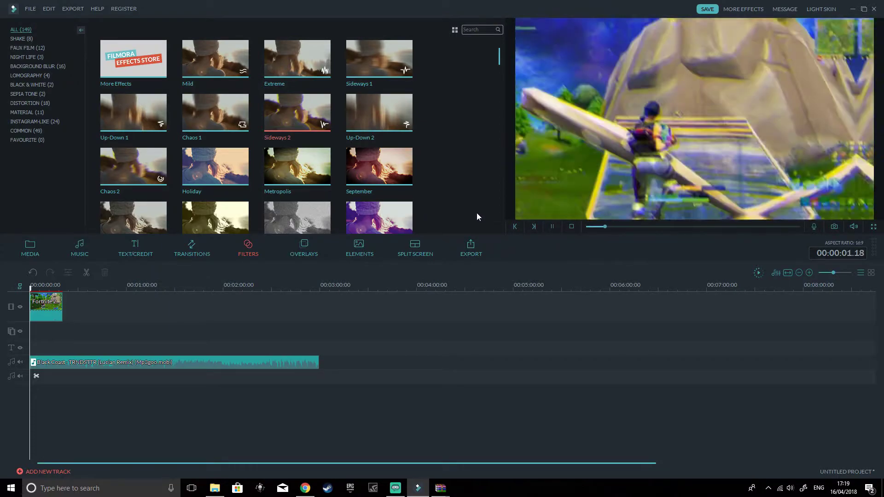
{"action": "left_click", "coordinate": [553, 226]}
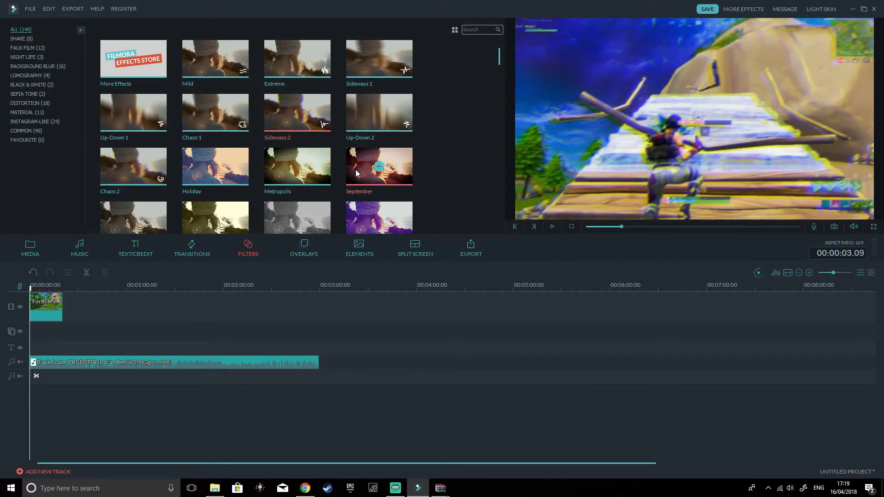
Preview the September and PurpleLomo filters on the Fortnite clip.
{"action": "left_click", "coordinate": [356, 171]}
{"action": "left_click", "coordinate": [551, 227]}
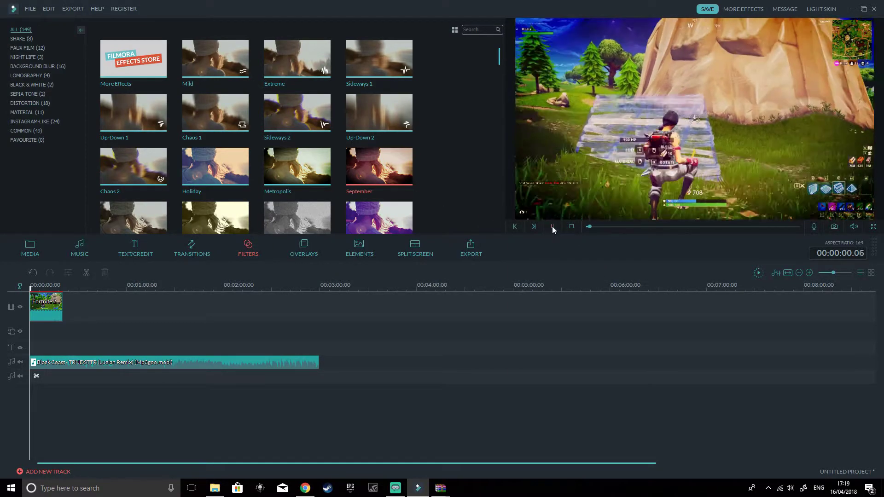
{"action": "left_click", "coordinate": [552, 228]}
{"action": "left_click", "coordinate": [374, 216]}
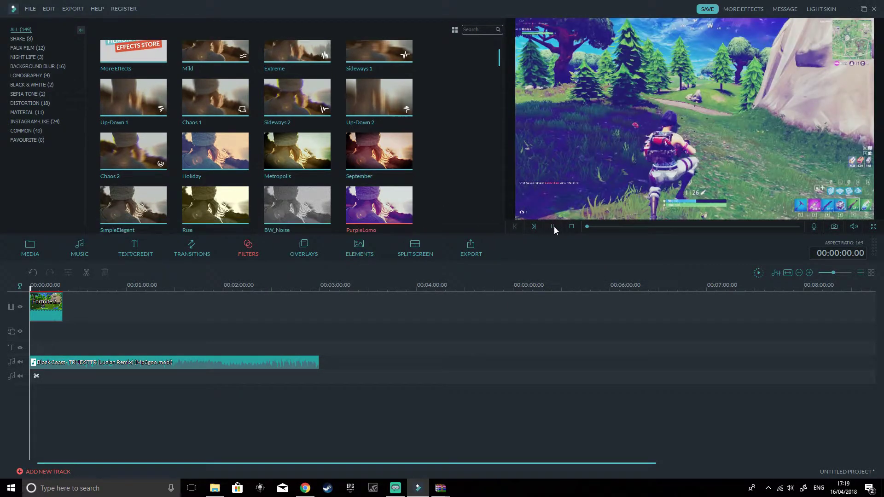
{"action": "left_click", "coordinate": [553, 226]}
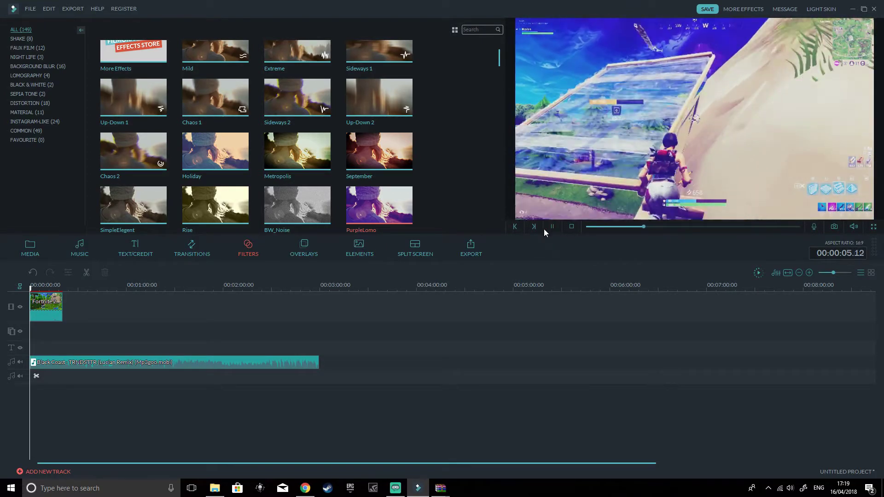
Add the PurpleLomo filter to favourites, pause the preview, and show the Favourite filter category.
{"action": "right_click", "coordinate": [399, 220]}
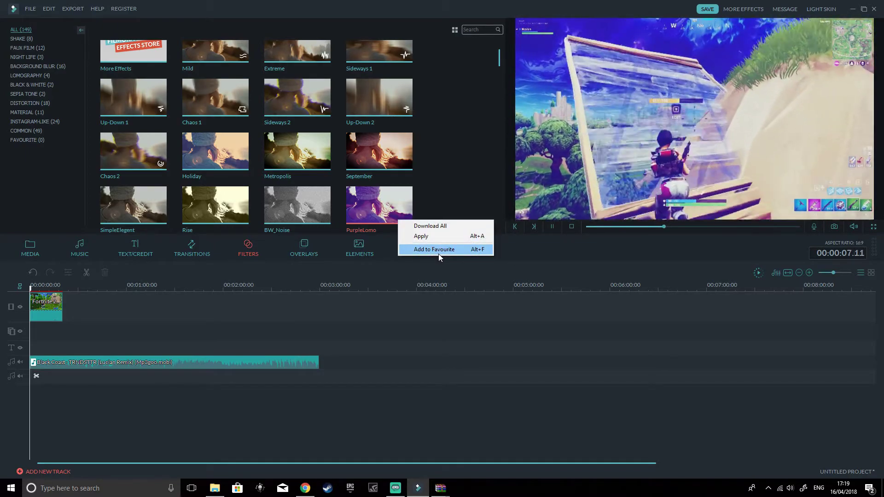
{"action": "left_click", "coordinate": [438, 252]}
{"action": "left_click", "coordinate": [552, 226]}
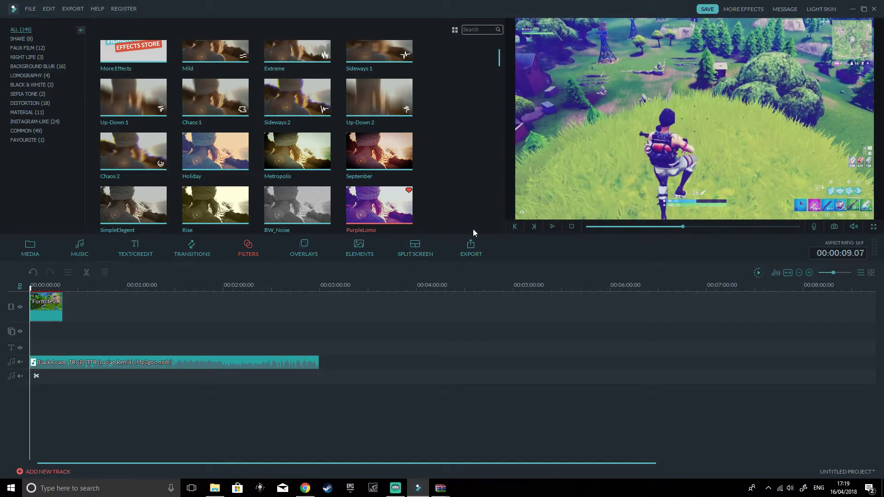
{"action": "left_click", "coordinate": [32, 139]}
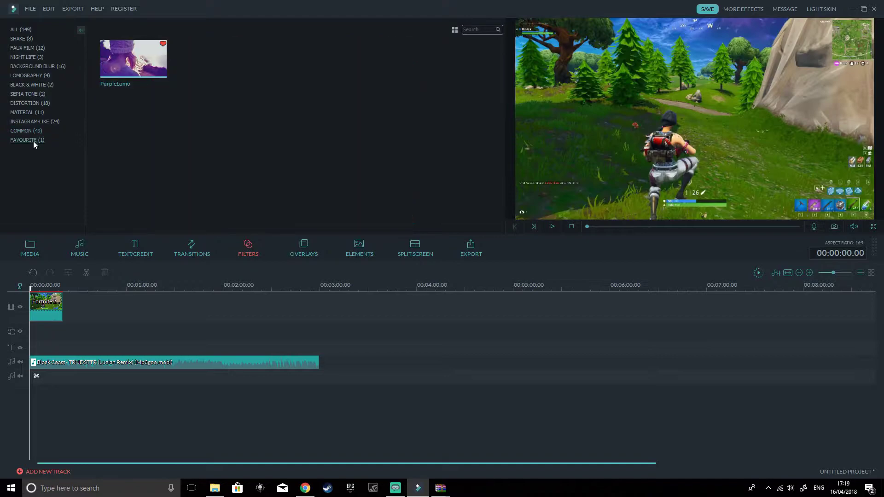
{"action": "mouse_move", "coordinate": [151, 48]}
Preview the Aqua 1 overlay on the Fortnite clip and show the Frame, Light Leaks, Bokeh Blurs and Lens Flares overlay categories.
{"action": "left_click", "coordinate": [306, 254]}
{"action": "mouse_move", "coordinate": [317, 61]}
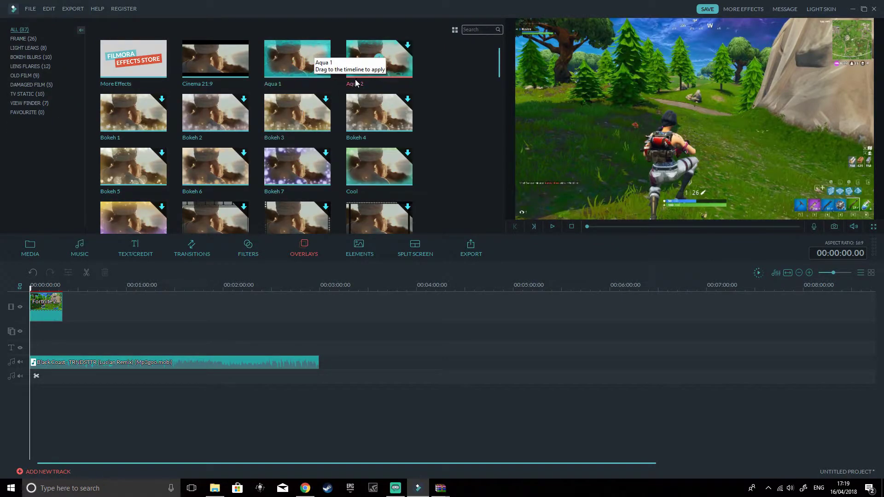
{"action": "left_click", "coordinate": [318, 64]}
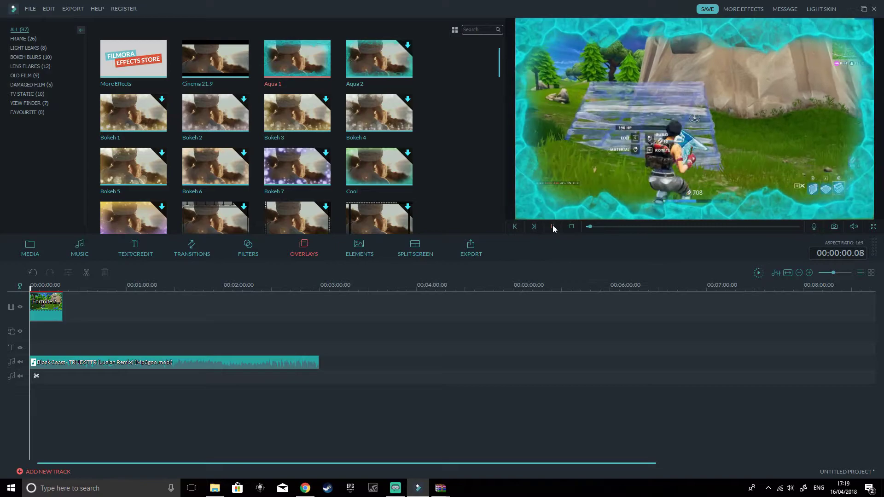
{"action": "left_click", "coordinate": [49, 41]}
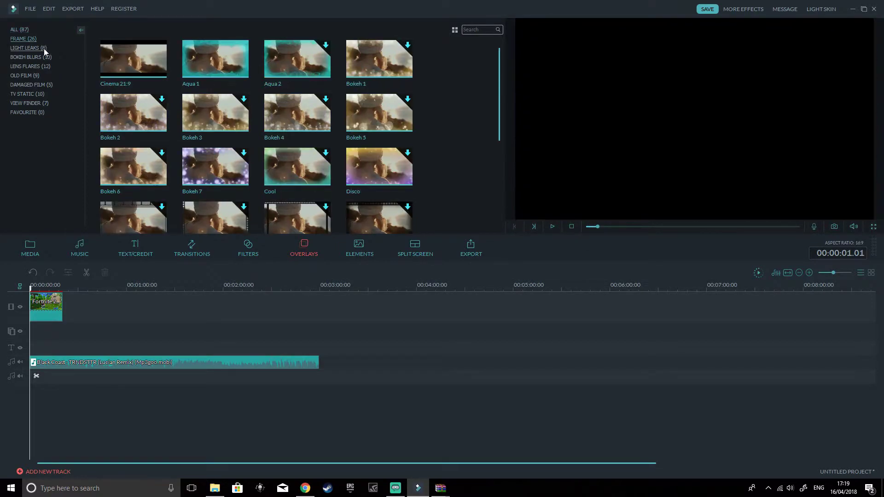
{"action": "left_click", "coordinate": [44, 48]}
{"action": "left_click", "coordinate": [38, 57]}
{"action": "left_click", "coordinate": [31, 67]}
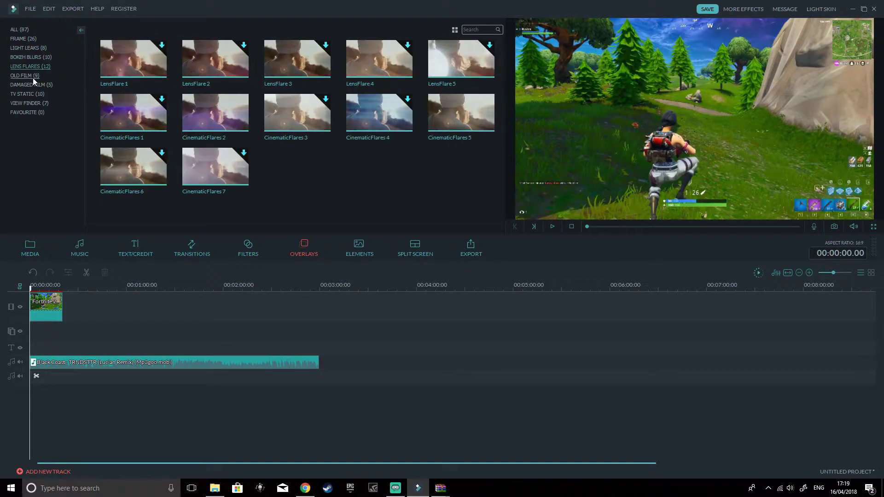
Look through the love and badge items in the elements library and show the split screen layouts.
{"action": "left_click", "coordinate": [359, 249]}
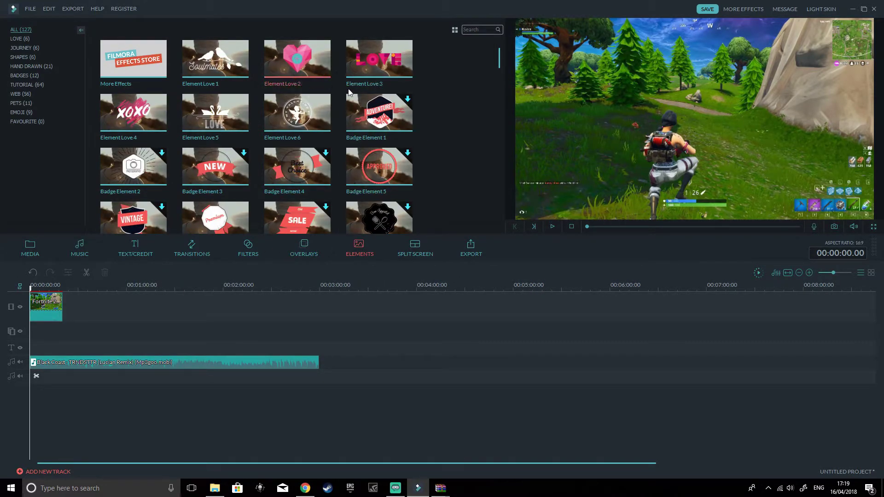
{"action": "left_click", "coordinate": [328, 86]}
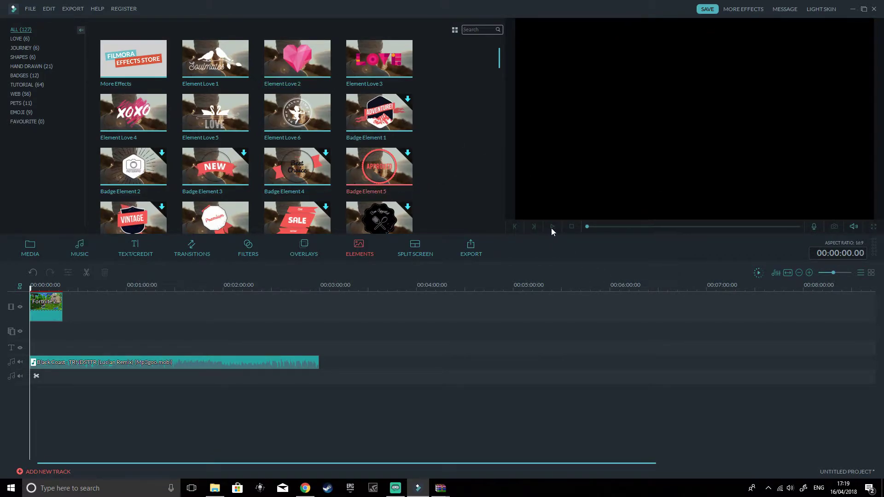
{"action": "left_click", "coordinate": [216, 174]}
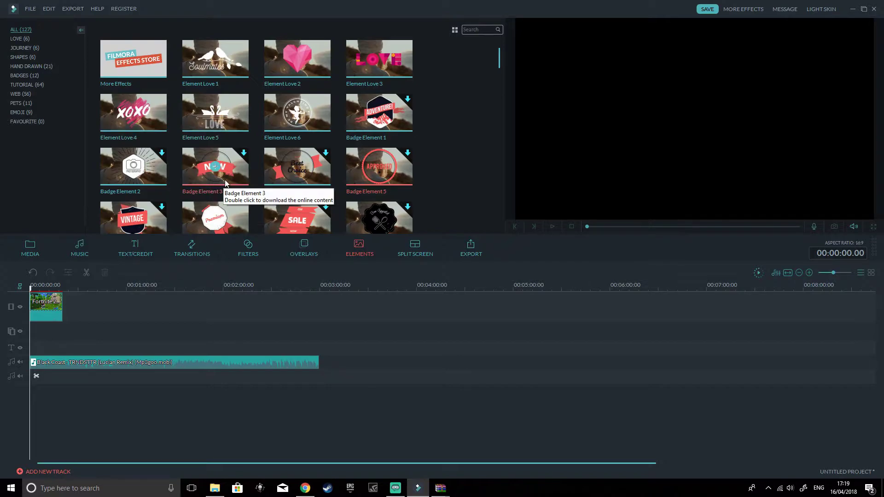
{"action": "left_click", "coordinate": [427, 253]}
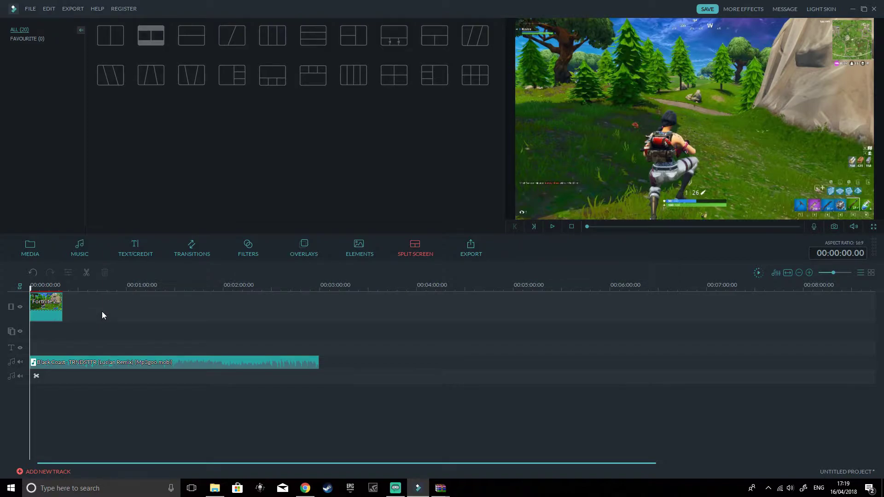
Crop the Fortnite timeline clip to 1472 × 828 at a 16:9 ratio and preview the cropped footage.
{"action": "left_click", "coordinate": [31, 252]}
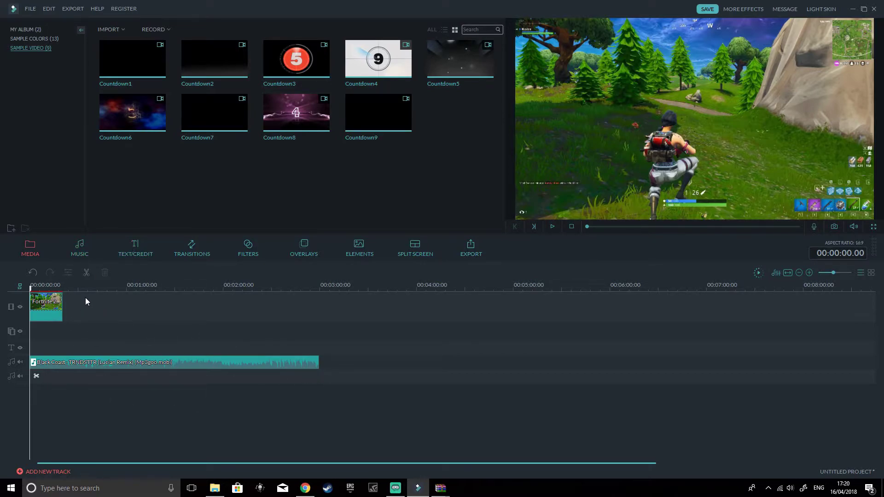
{"action": "right_click", "coordinate": [59, 311]}
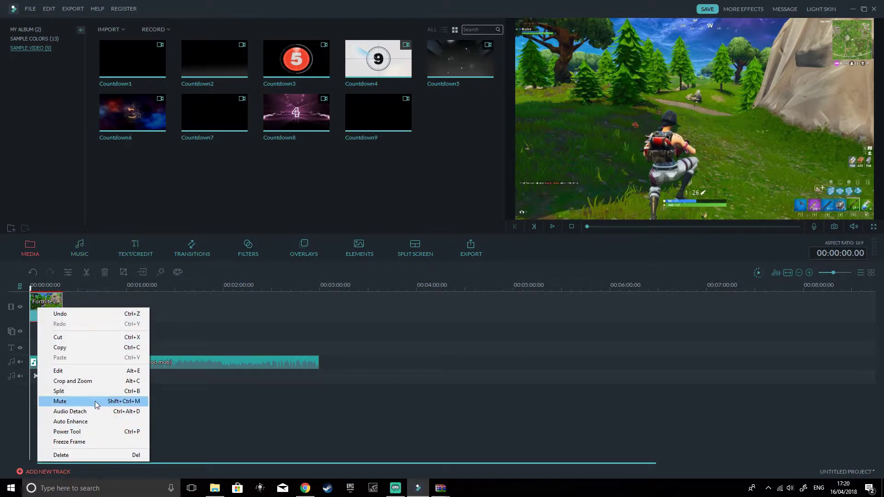
{"action": "left_click", "coordinate": [74, 382]}
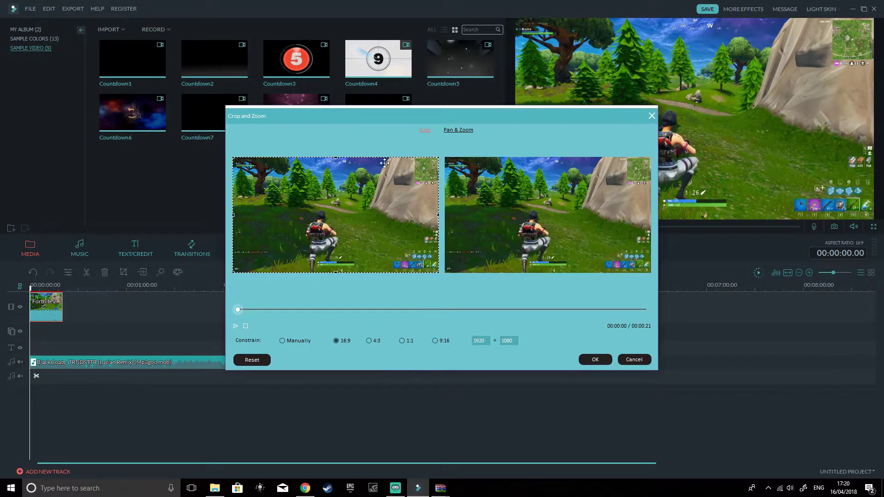
{"action": "left_click_drag", "start_coordinate": [438, 158], "coordinate": [390, 184]}
{"action": "left_click", "coordinate": [233, 327]}
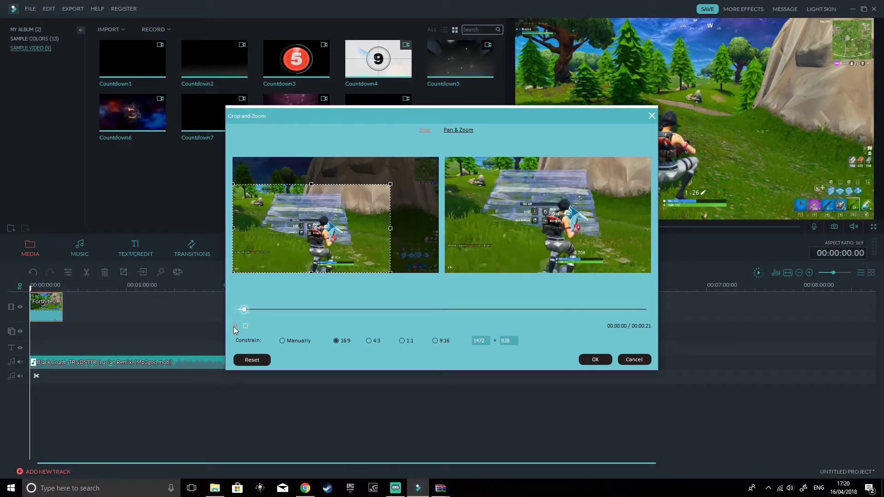
{"action": "left_click", "coordinate": [234, 327]}
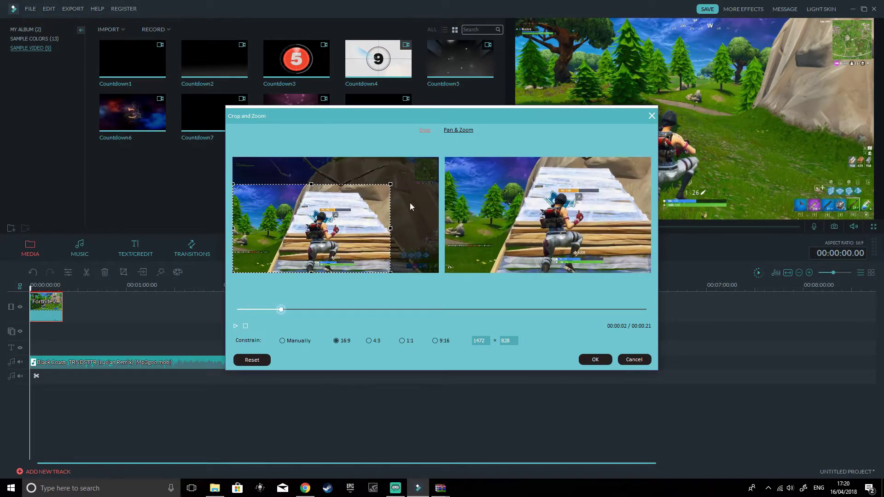
Set the Pan & Zoom start frame to 539 × 303 near the picture's centre, preview the zoom-out, and apply it.
{"action": "left_click", "coordinate": [459, 130]}
{"action": "left_click_drag", "start_coordinate": [360, 199], "coordinate": [339, 212]}
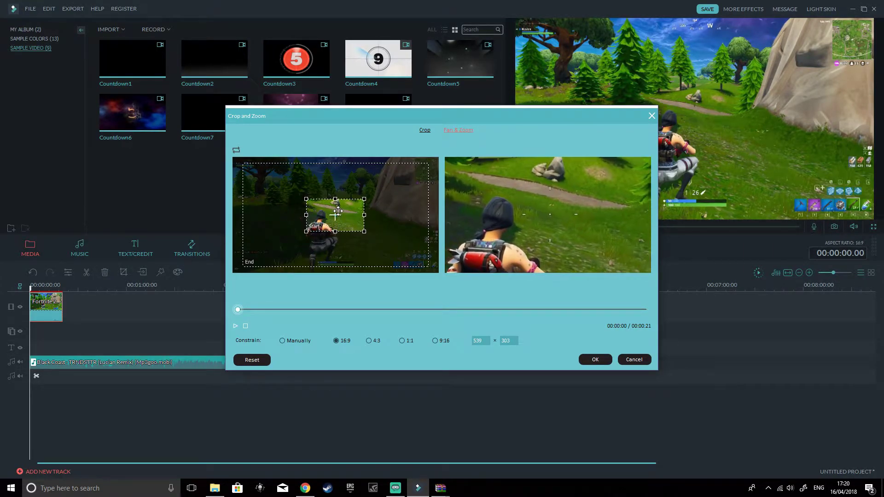
{"action": "left_click", "coordinate": [236, 327]}
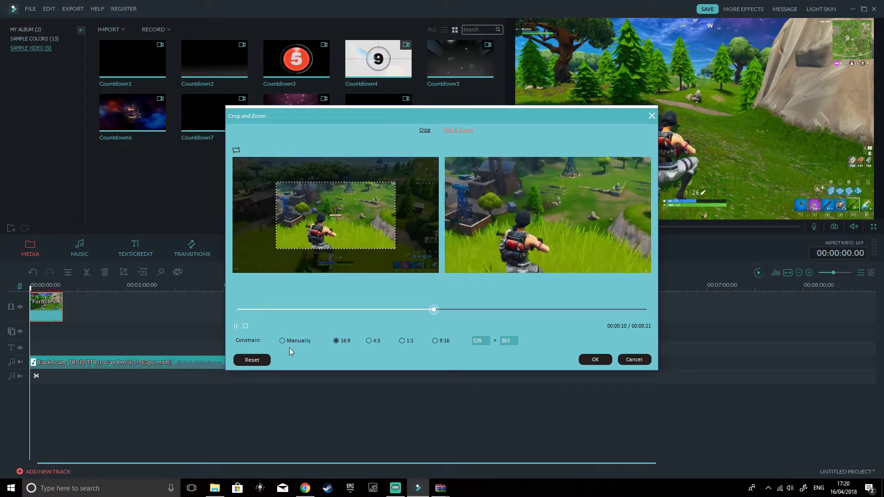
{"action": "left_click", "coordinate": [595, 360]}
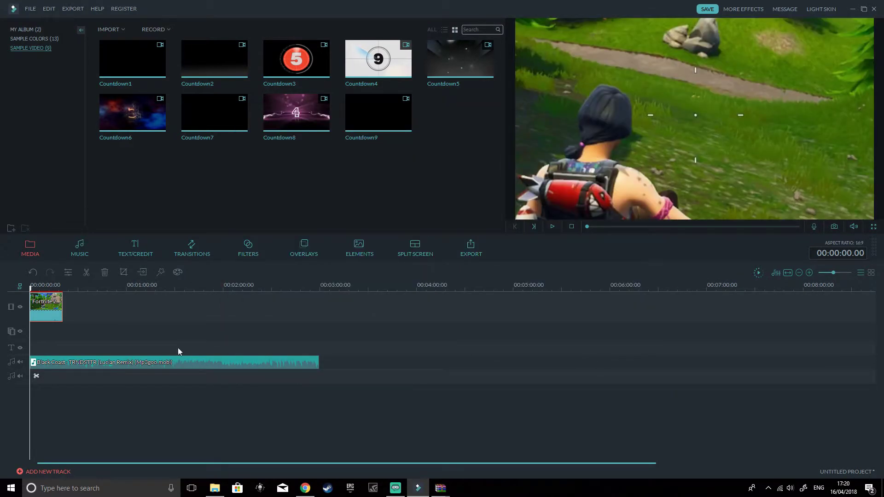
Reset the Fortnite clip's Crop and Zoom settings, apply the reset, and move the playhead to 00:00:00.14.
{"action": "right_click", "coordinate": [68, 314]}
{"action": "right_click", "coordinate": [54, 317]}
{"action": "left_click", "coordinate": [109, 389]}
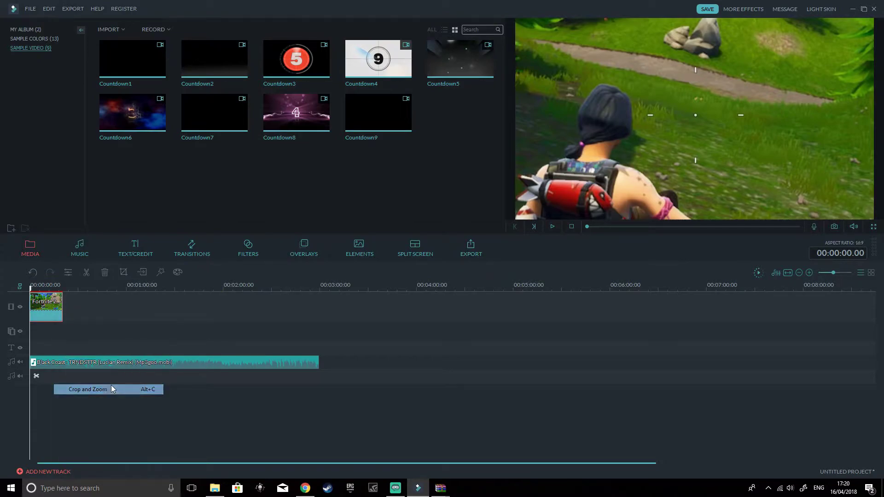
{"action": "left_click", "coordinate": [253, 364]}
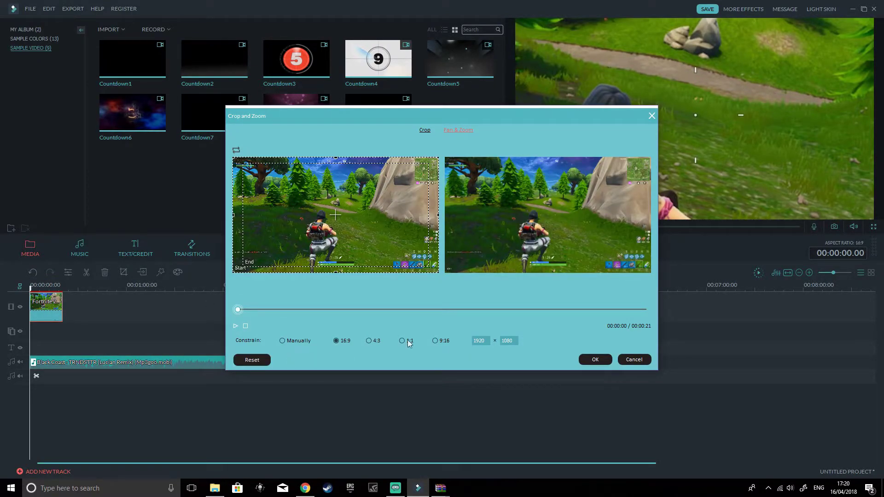
{"action": "left_click", "coordinate": [595, 360]}
{"action": "right_click", "coordinate": [54, 307]}
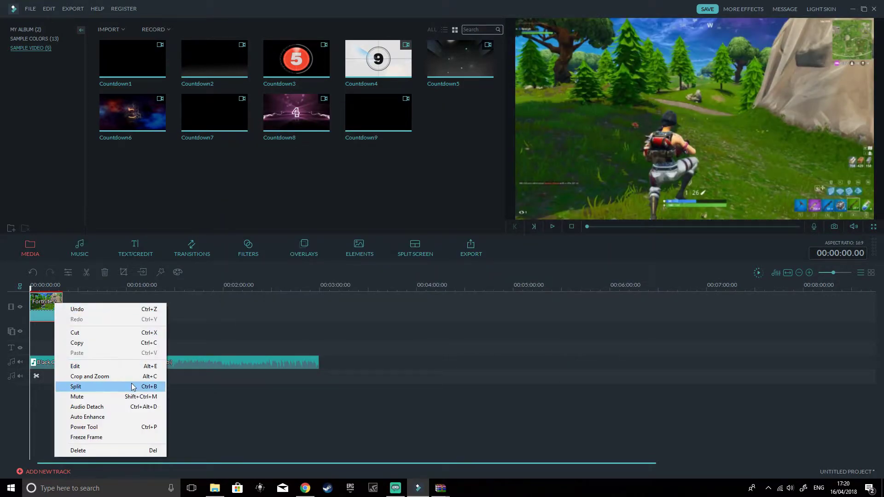
{"action": "left_click", "coordinate": [32, 288]}
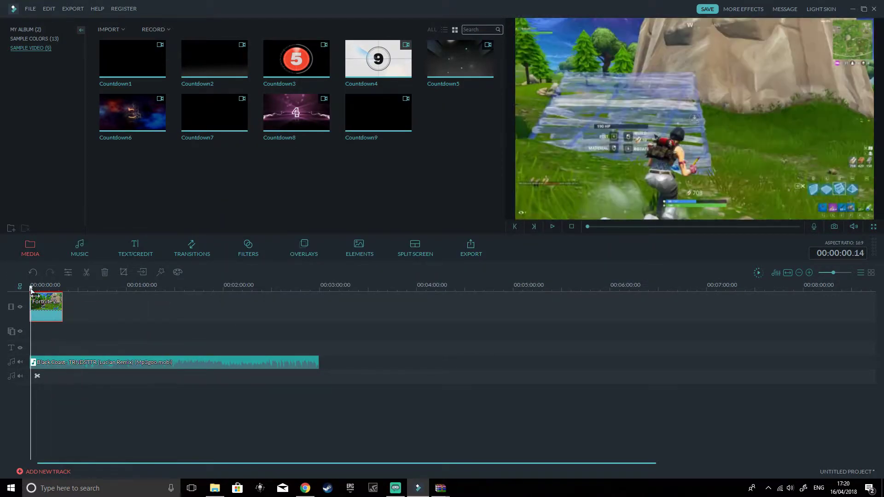
In Advanced Color Tuning, shift the Fortnite clip's tint towards purple and its temperature towards blue.
{"action": "left_click", "coordinate": [176, 272]}
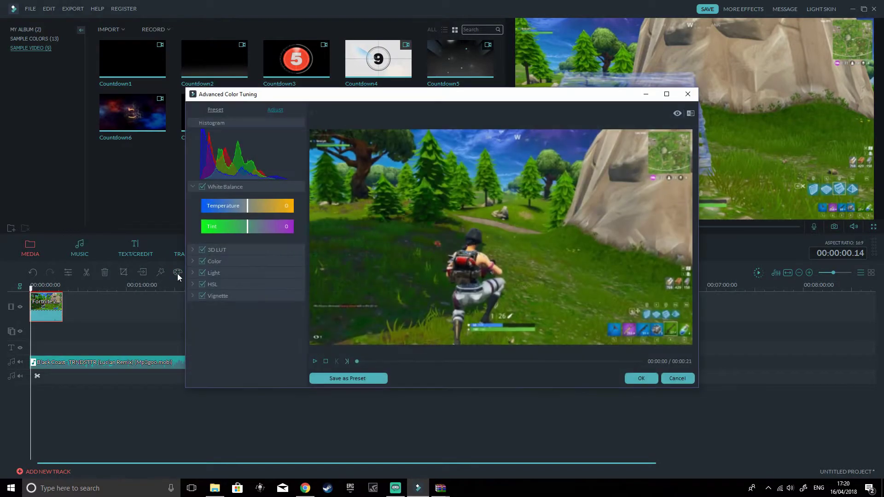
{"action": "left_click_drag", "start_coordinate": [251, 225], "coordinate": [295, 237]}
{"action": "left_click_drag", "start_coordinate": [250, 206], "coordinate": [224, 204]}
Try the Fantasy and Epic colour presets on the clip, play the preview, and close Advanced Color Tuning without applying.
{"action": "left_click", "coordinate": [221, 111]}
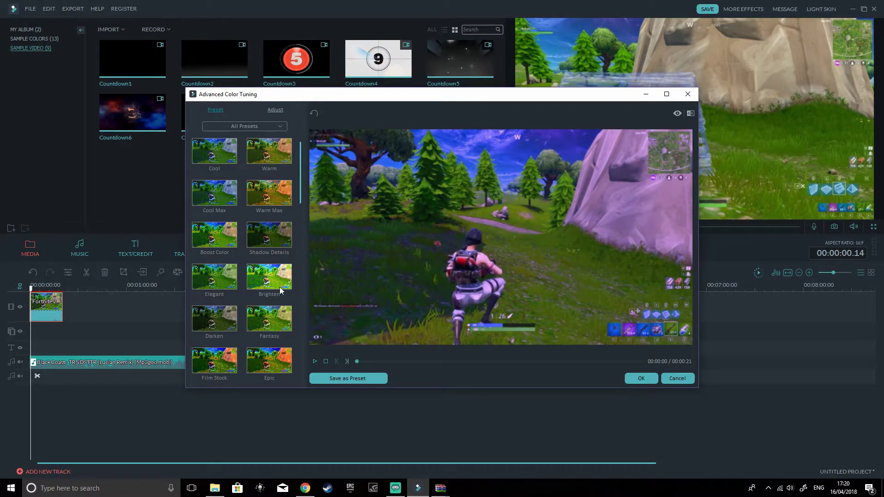
{"action": "left_click", "coordinate": [316, 361]}
{"action": "left_click", "coordinate": [316, 361]}
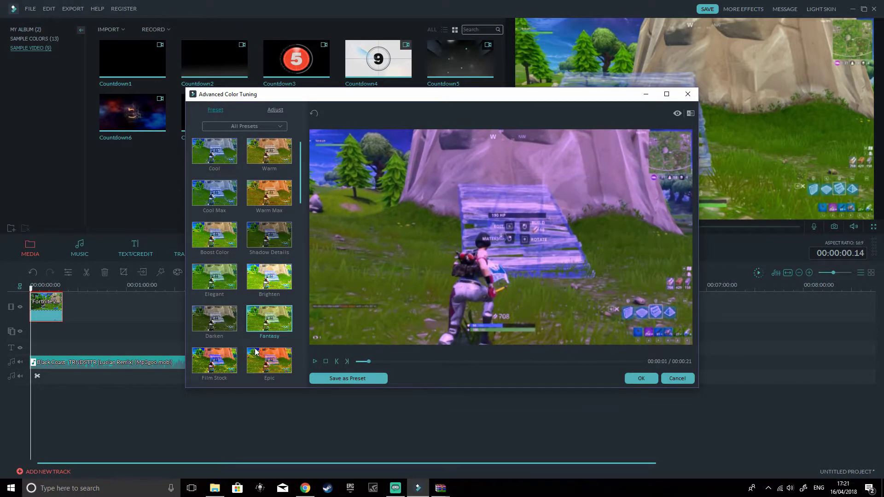
{"action": "left_click", "coordinate": [316, 362]}
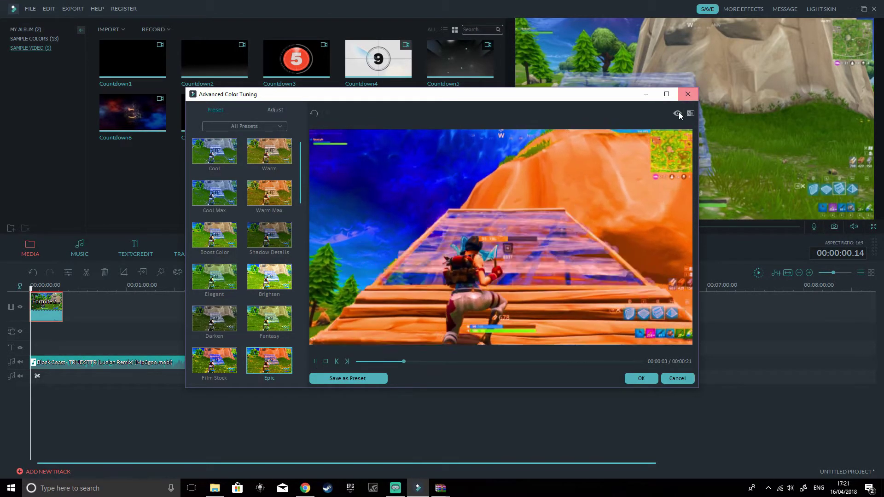
{"action": "left_click", "coordinate": [687, 94]}
Play the Fortnite clip in the Power Tool dialog with the Tilt-Shift options shown and close it without changes.
{"action": "right_click", "coordinate": [47, 314]}
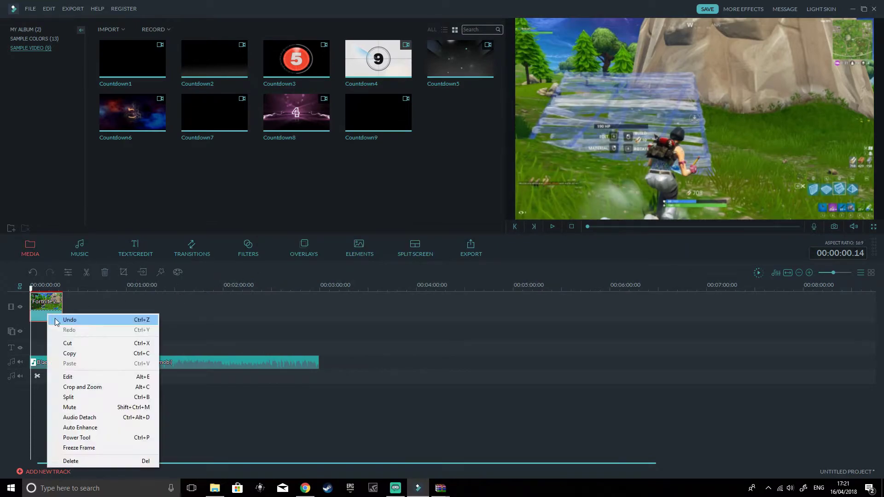
{"action": "left_click", "coordinate": [161, 273]}
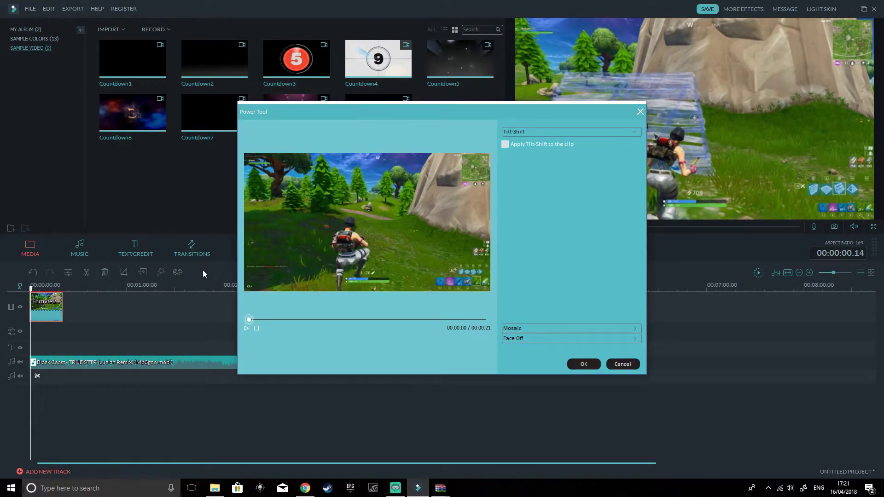
{"action": "left_click", "coordinate": [246, 328]}
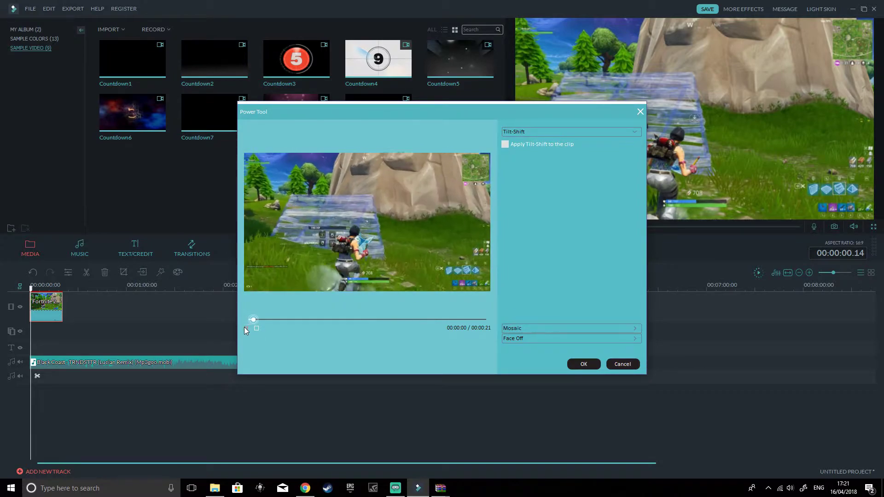
{"action": "left_click", "coordinate": [641, 111]}
Reopen the Power Tool for the Fortnite clip, show its Mosaic options, and close the dialog.
{"action": "right_click", "coordinate": [55, 313]}
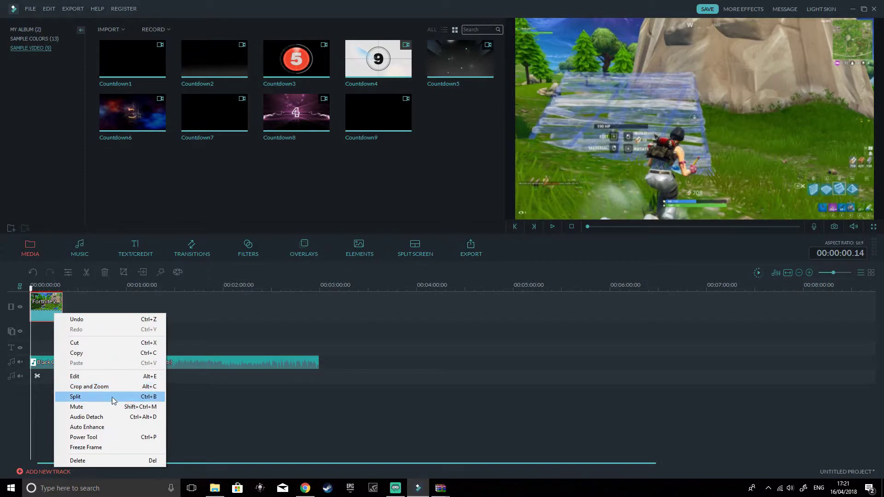
{"action": "left_click", "coordinate": [113, 438]}
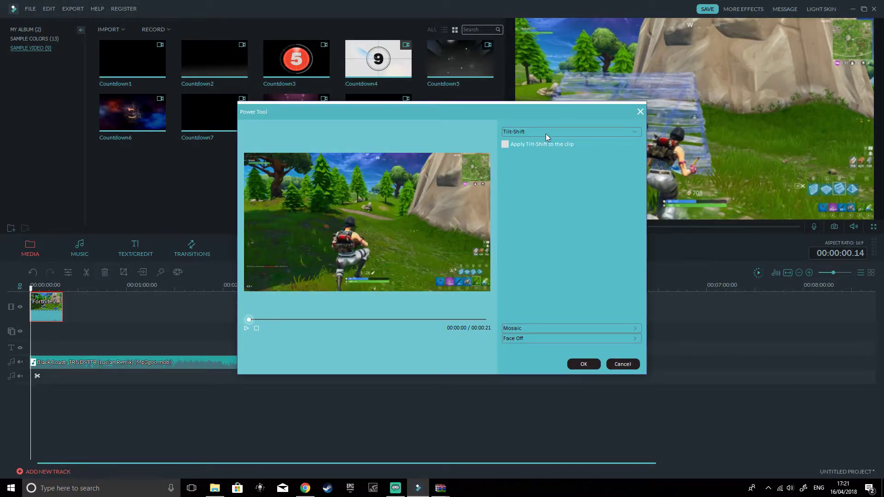
{"action": "left_click", "coordinate": [548, 328]}
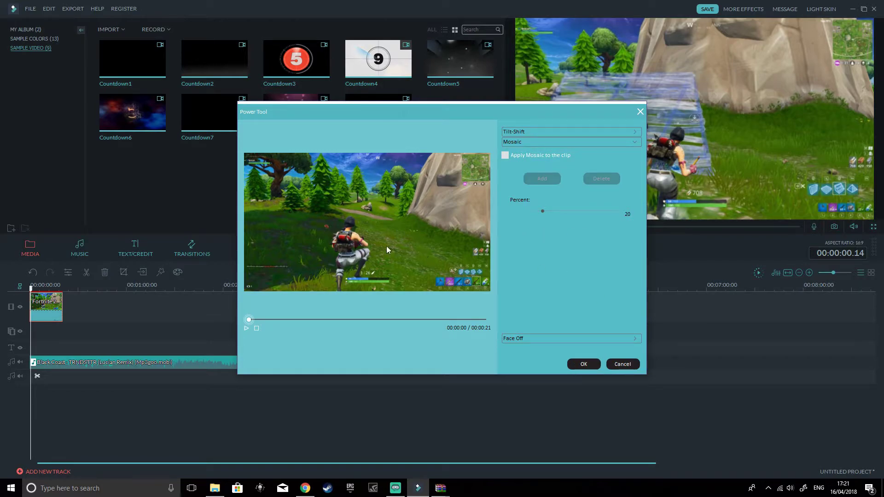
{"action": "left_click", "coordinate": [584, 365]}
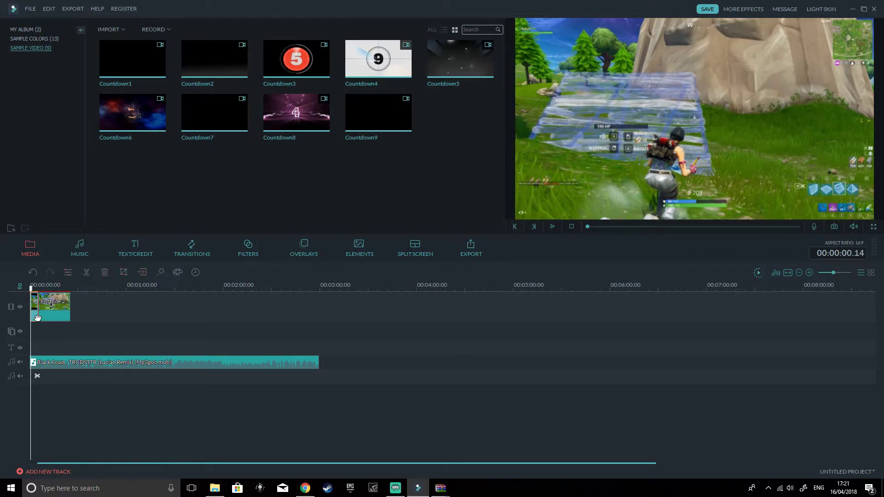
Play and pause the freeze frame section at the start of the Fortnite clip.
{"action": "left_click", "coordinate": [554, 227]}
{"action": "left_click", "coordinate": [552, 227]}
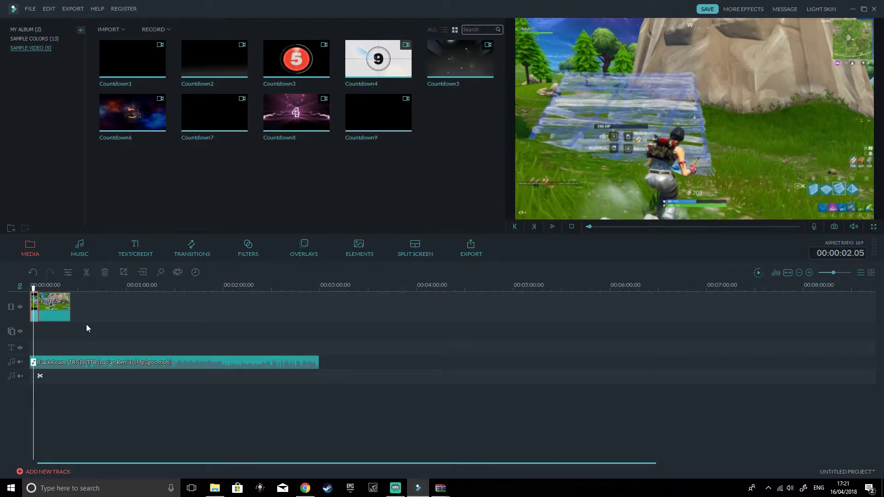
Delete the freeze frame section from the start of the Fortnite clip.
{"action": "key", "text": "Delete"}
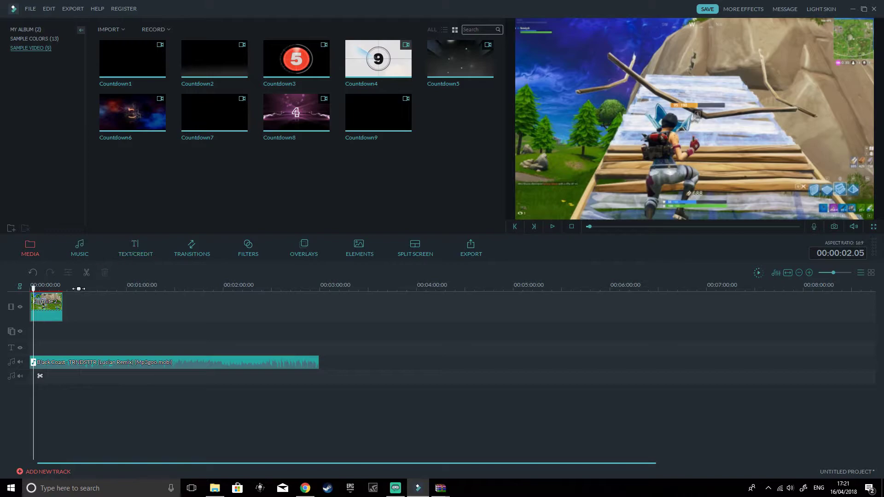
Open and close Crop and Zoom for the remaining Fortnite clip without changes, and delete the clip and undo the deletion.
{"action": "left_click", "coordinate": [57, 308]}
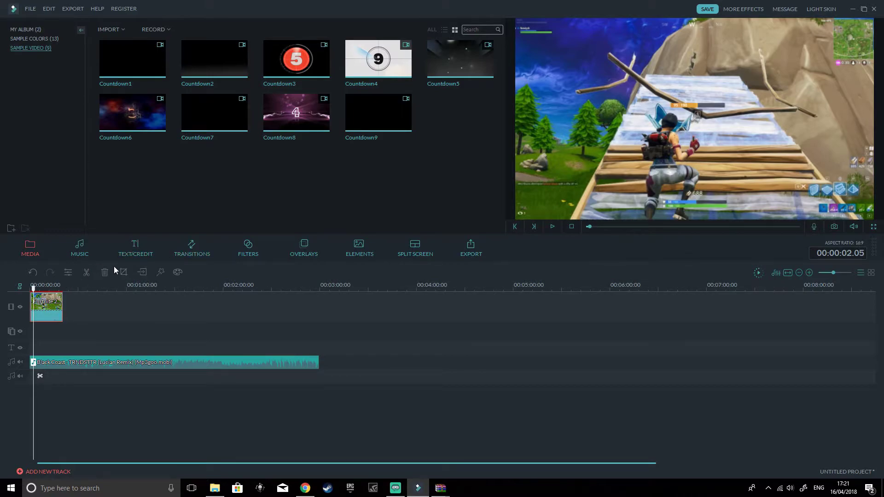
{"action": "left_click", "coordinate": [125, 272]}
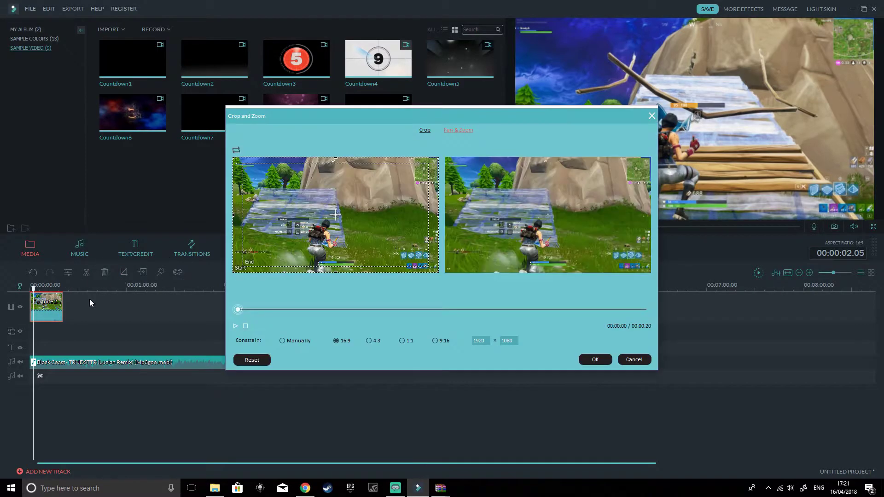
{"action": "left_click", "coordinate": [652, 116]}
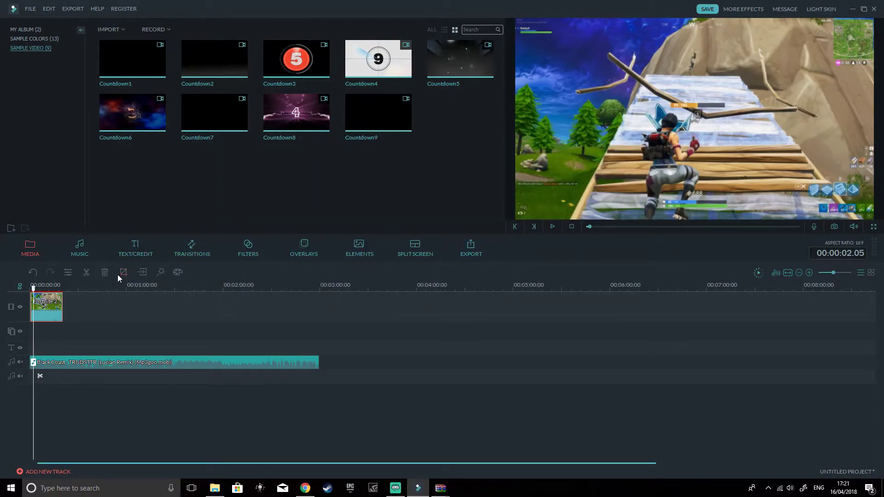
{"action": "left_click", "coordinate": [105, 273]}
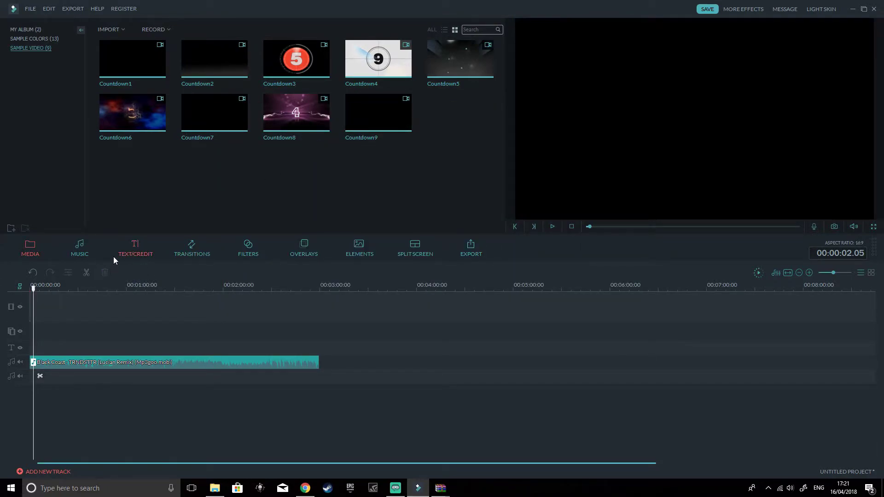
{"action": "key", "text": "ctrl+z"}
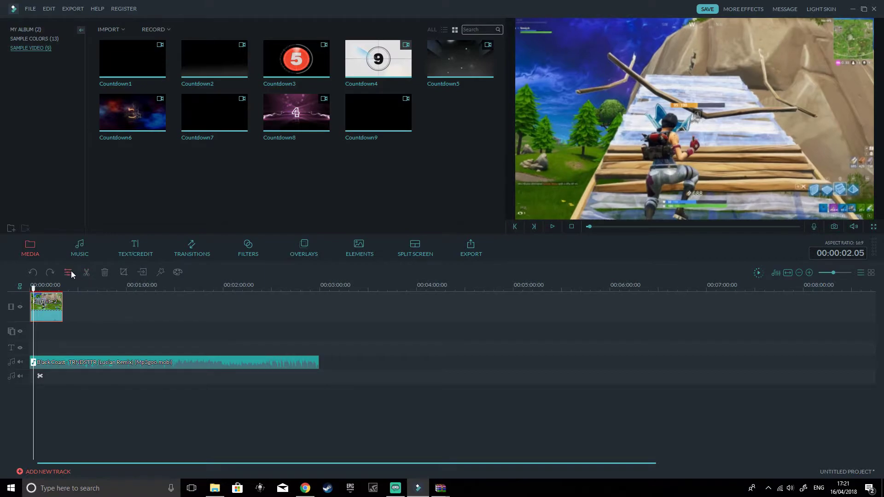
Set the Fortnite clip's contrast to 84, saturation and brightness to 100, and speed to 0.280, and turn on reverse playback.
{"action": "left_click", "coordinate": [68, 272]}
{"action": "left_click_drag", "start_coordinate": [257, 82], "coordinate": [308, 101]}
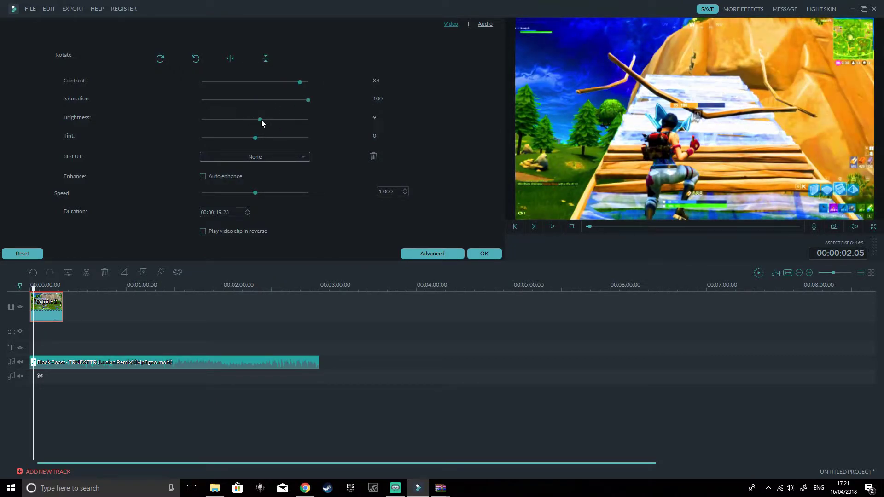
{"action": "left_click_drag", "start_coordinate": [256, 120], "coordinate": [316, 124]}
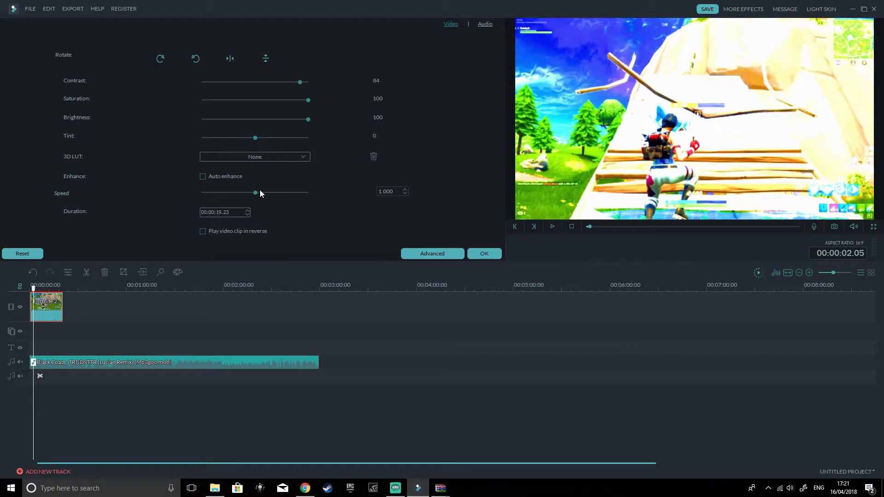
{"action": "left_click_drag", "start_coordinate": [252, 193], "coordinate": [235, 194]}
{"action": "left_click", "coordinate": [203, 232]}
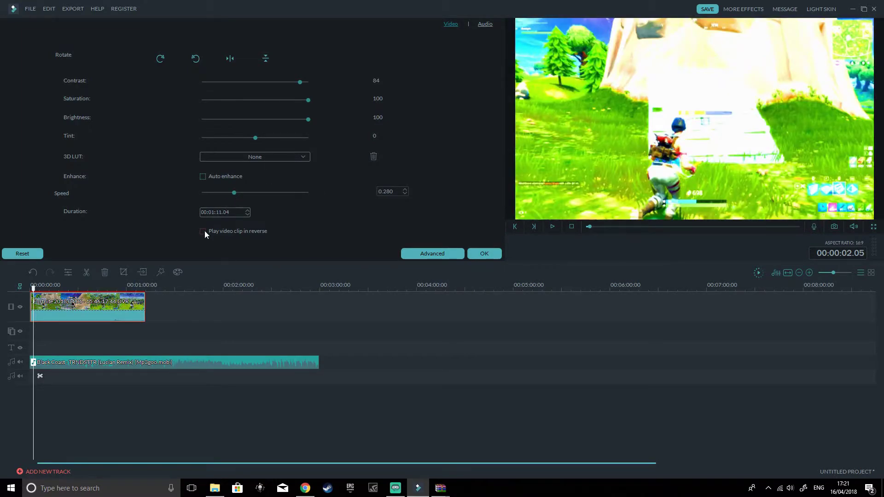
Play the reversed, slowed clip in the preview, confirm its video settings, and play it again.
{"action": "left_click", "coordinate": [553, 226]}
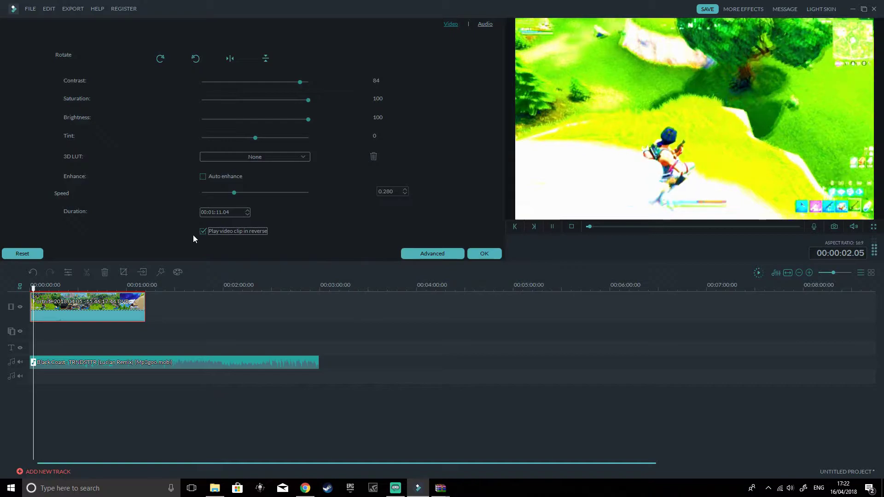
{"action": "left_click", "coordinate": [552, 226]}
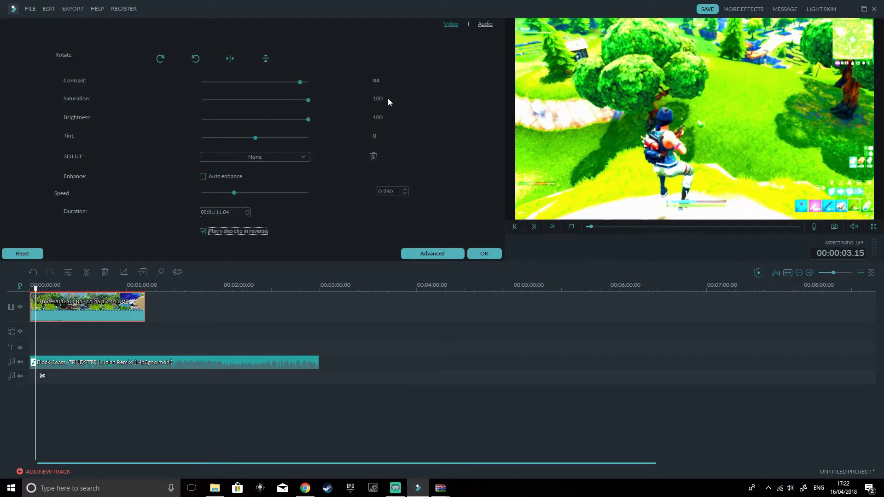
{"action": "left_click", "coordinate": [482, 254]}
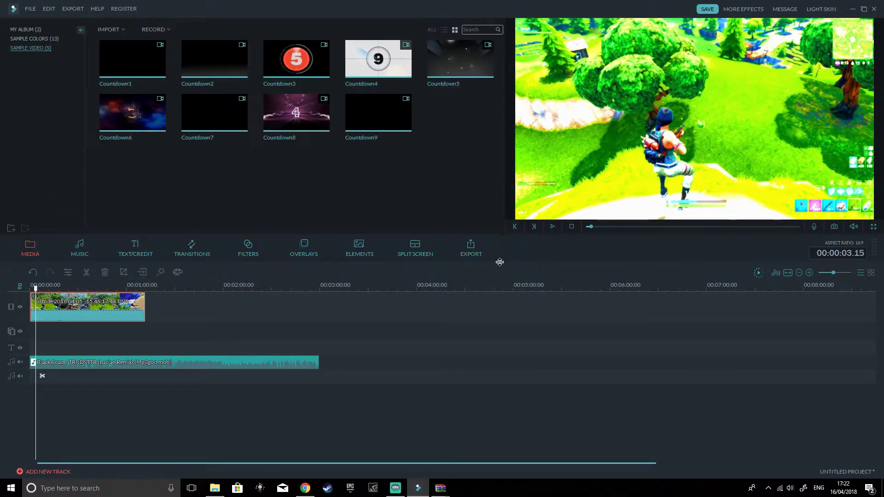
{"action": "left_click", "coordinate": [552, 226]}
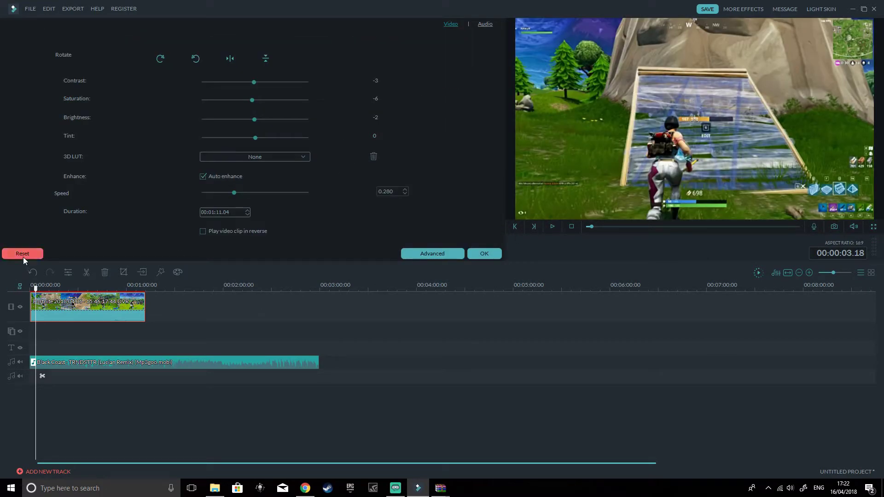
Reset the Fortnite clip's video settings, open and close Advanced Color Tuning without changes, and confirm the settings.
{"action": "left_click", "coordinate": [36, 256]}
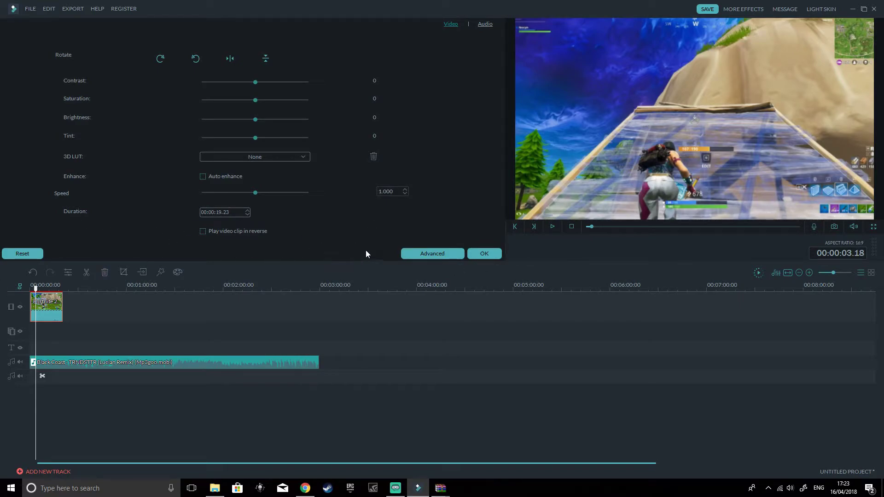
{"action": "left_click", "coordinate": [444, 253]}
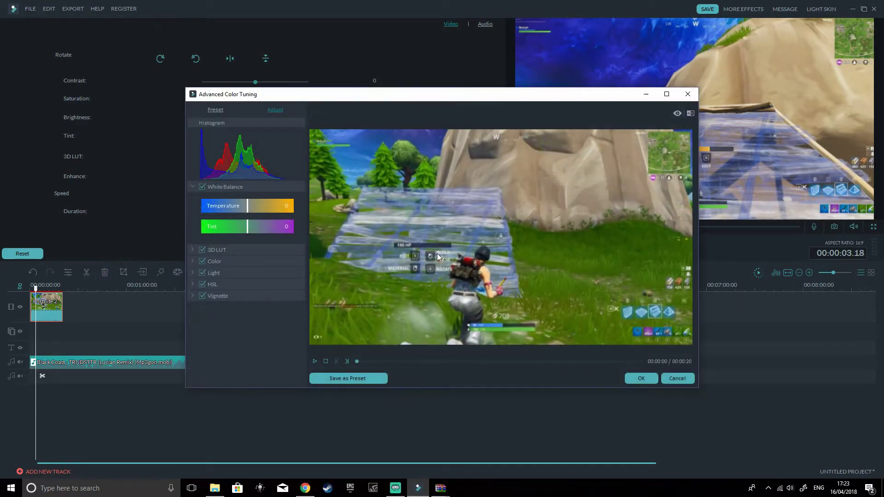
{"action": "left_click", "coordinate": [688, 94]}
{"action": "left_click", "coordinate": [484, 254]}
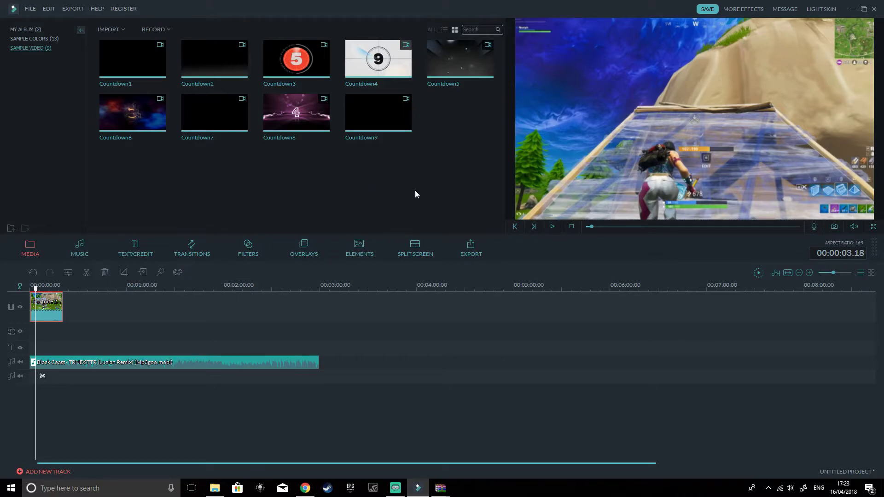
Show the commands available for the Fortnite clip, dismiss them, and return the playhead to about 3 seconds.
{"action": "right_click", "coordinate": [61, 304]}
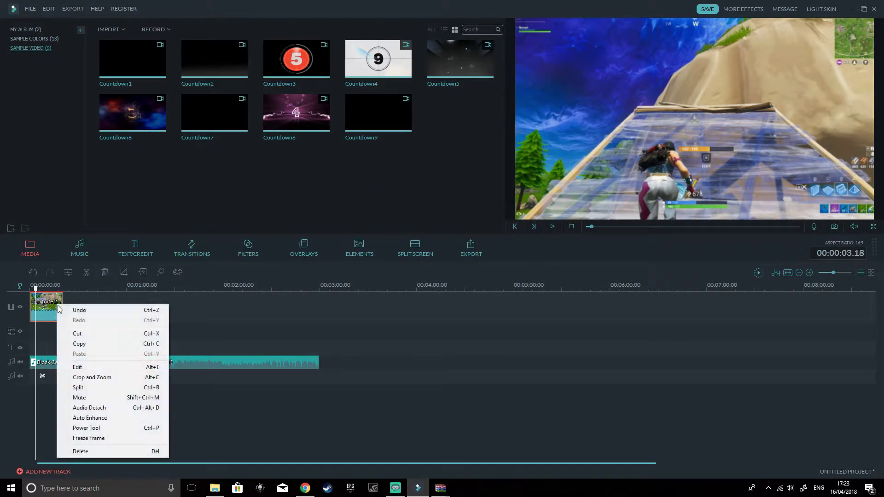
{"action": "left_click", "coordinate": [49, 297]}
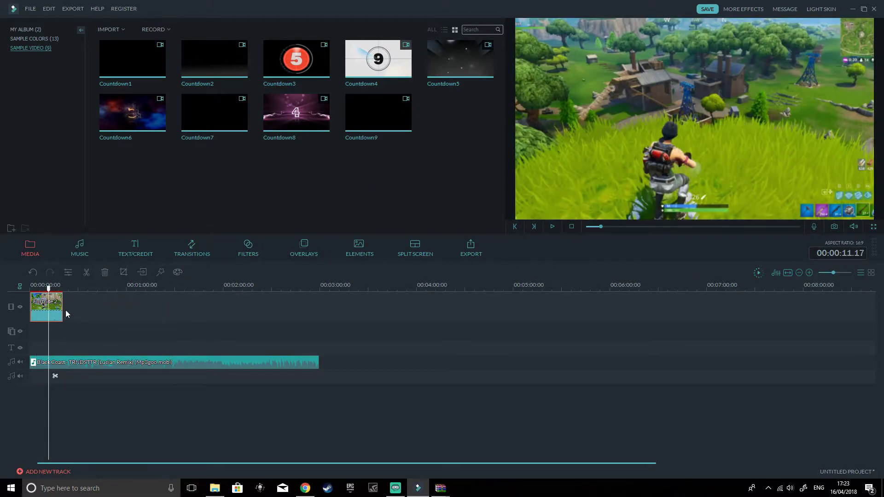
{"action": "left_click_drag", "start_coordinate": [49, 287], "coordinate": [36, 284]}
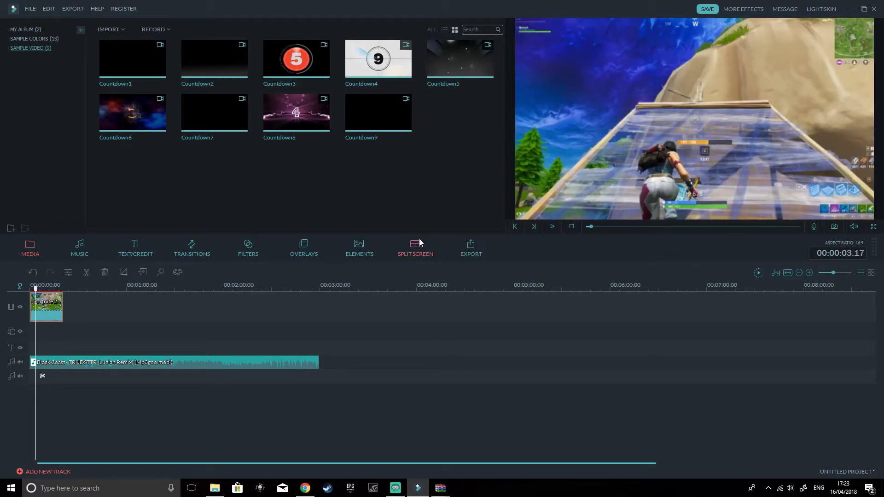
Import the media file Fortnite 2018.04.05 - 18.16.06.69.DVR from the Extra Snipes - Long Range folder.
{"action": "left_click", "coordinate": [81, 255]}
{"action": "left_click", "coordinate": [30, 248]}
{"action": "left_click", "coordinate": [111, 29]}
{"action": "left_click", "coordinate": [121, 40]}
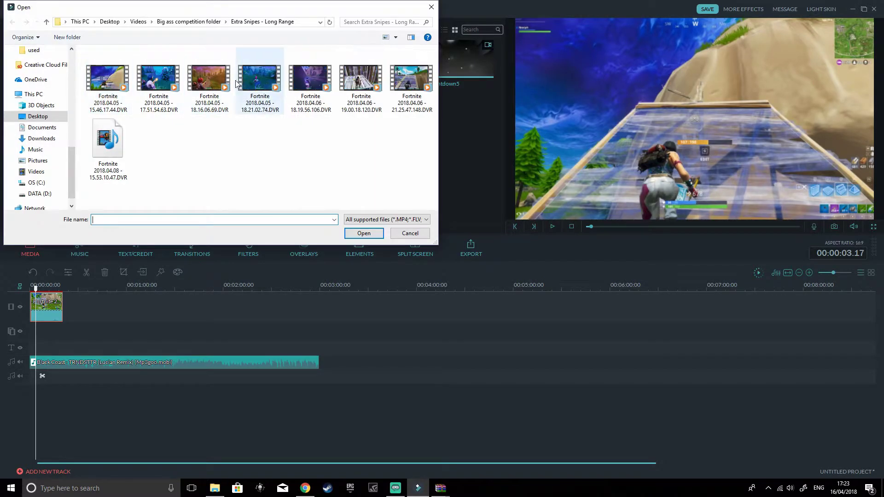
{"action": "left_click", "coordinate": [210, 79]}
{"action": "left_click", "coordinate": [364, 233]}
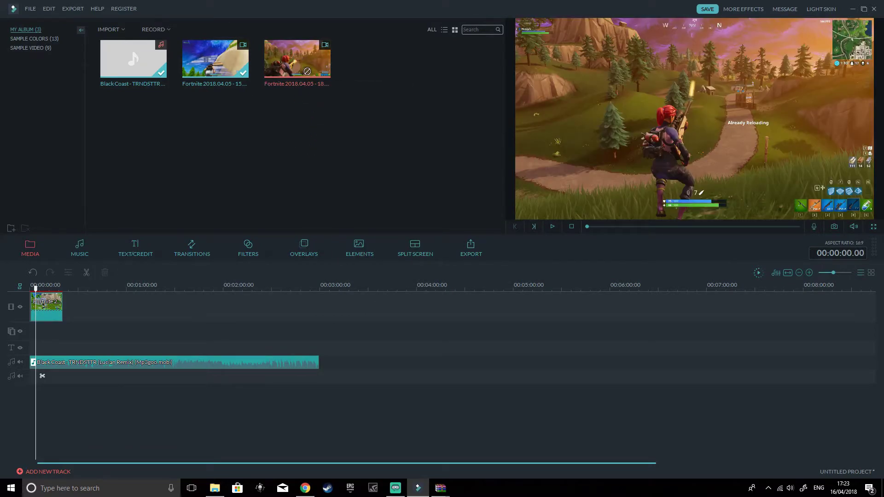
Preview the newly imported Fortnite clip and add it to the video track directly after the first clip.
{"action": "left_click", "coordinate": [553, 227]}
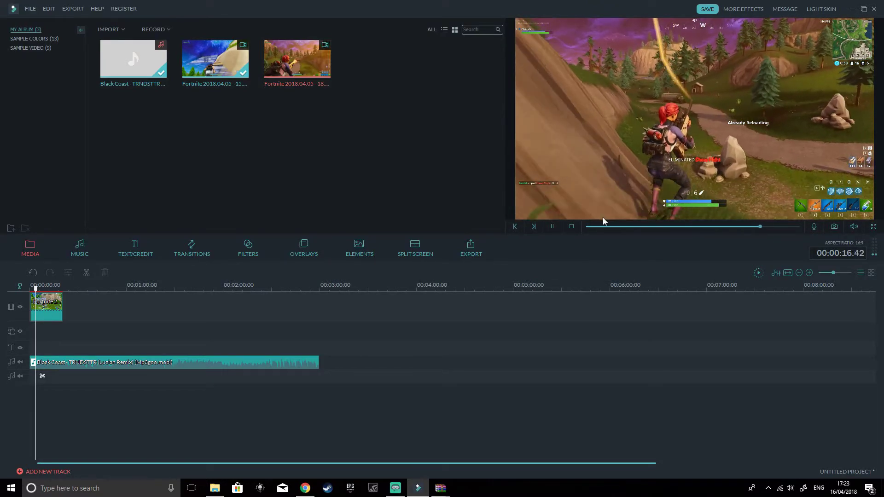
{"action": "mouse_move", "coordinate": [317, 56]}
{"action": "left_click_drag", "start_coordinate": [318, 56], "coordinate": [82, 307]}
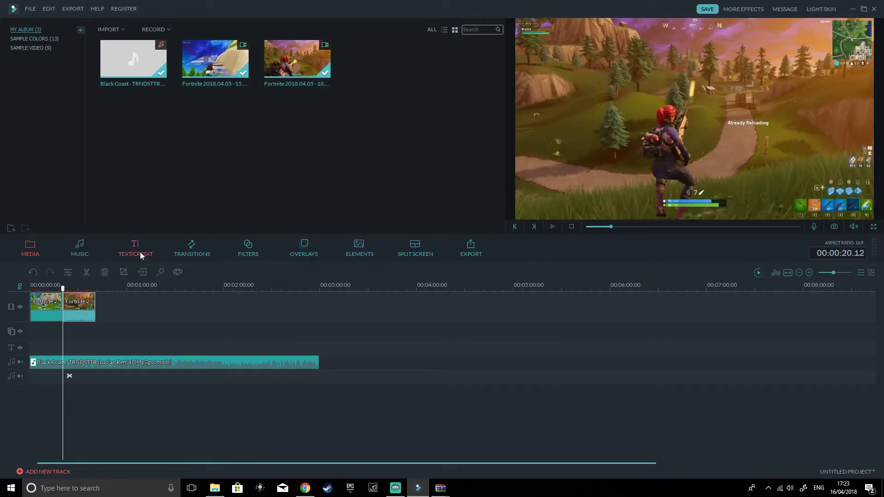
Show the end credits library and the Ripple & Dissolve transitions, and preview the Dispersionblur and Mosaic transitions.
{"action": "left_click", "coordinate": [139, 248]}
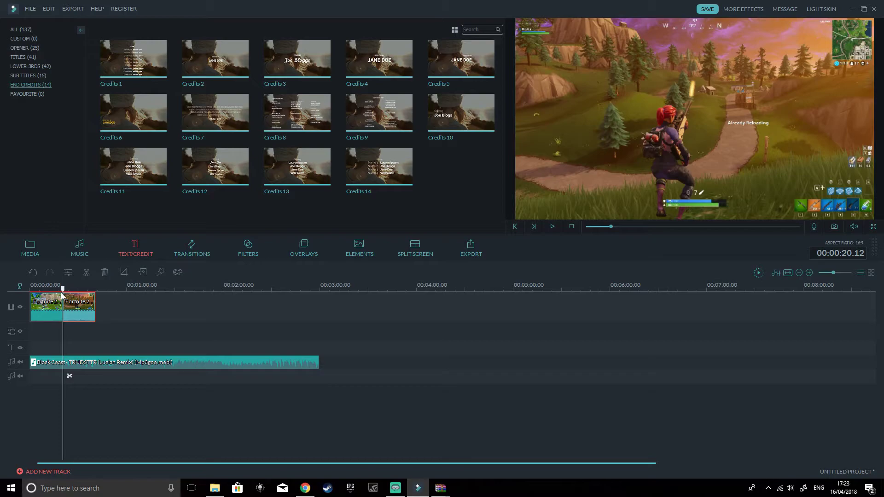
{"action": "left_click", "coordinate": [182, 252]}
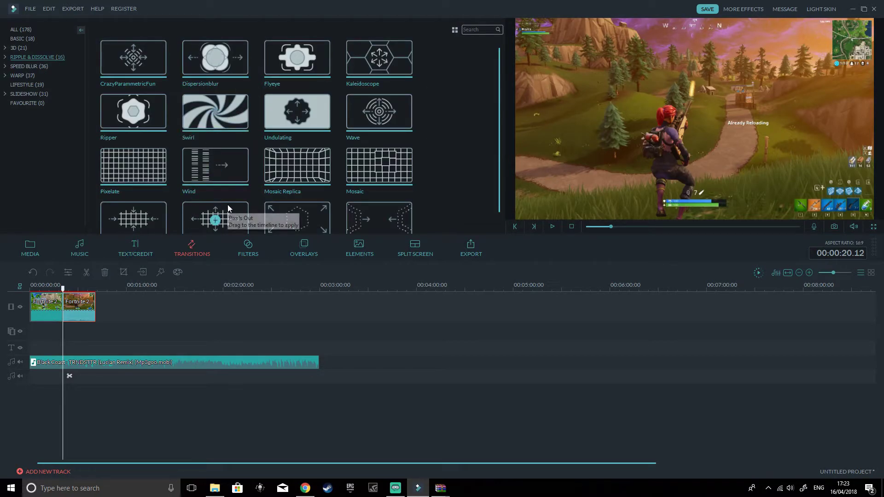
{"action": "left_click", "coordinate": [247, 62]}
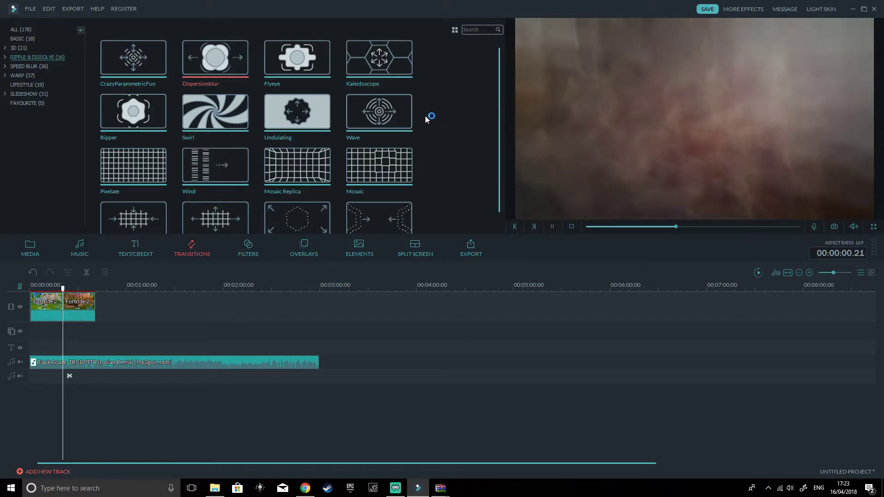
{"action": "left_click", "coordinate": [377, 166]}
{"action": "left_click", "coordinate": [552, 226]}
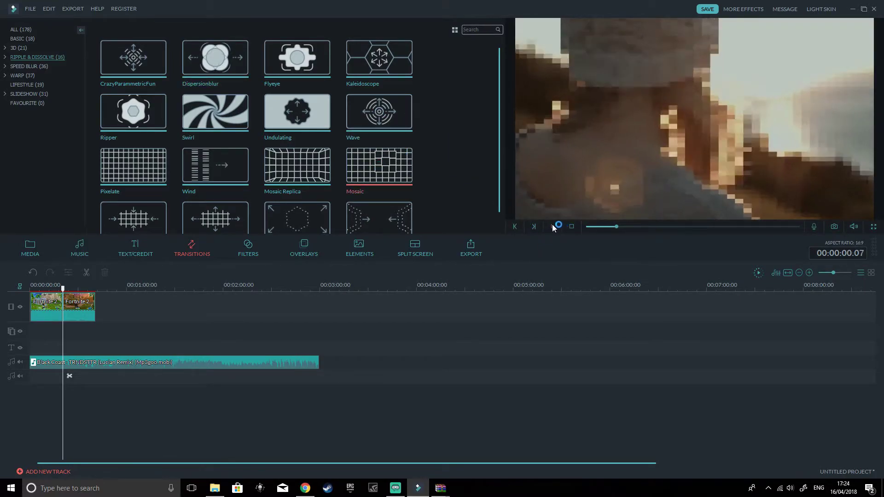
{"action": "scroll", "coordinate": [323, 152], "scroll_direction": "down", "scroll_amount": 1}
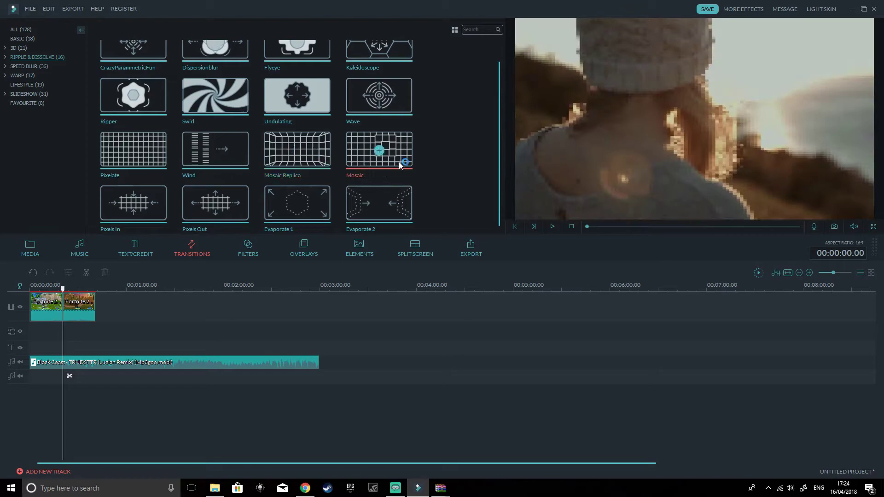
Browse the full transitions library and preview the Flash transition.
{"action": "left_click", "coordinate": [32, 30]}
{"action": "scroll", "coordinate": [317, 132], "scroll_direction": "down", "scroll_amount": 10}
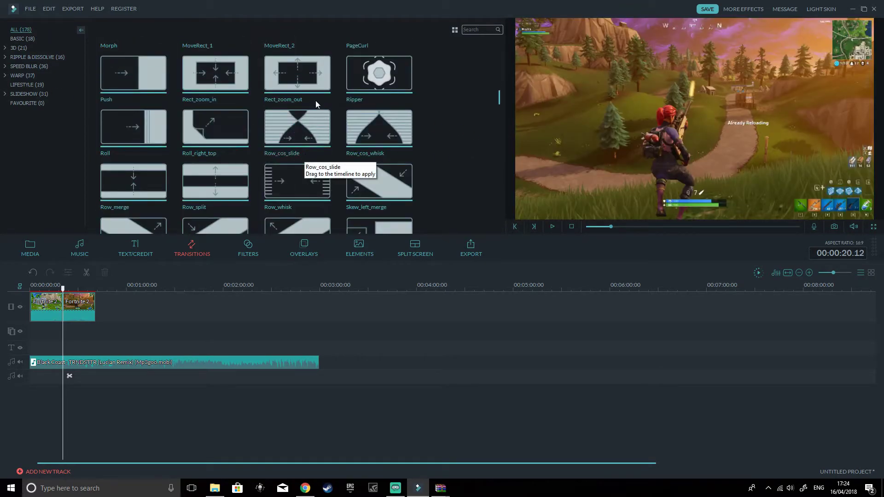
{"action": "scroll", "coordinate": [316, 174], "scroll_direction": "up", "scroll_amount": 8}
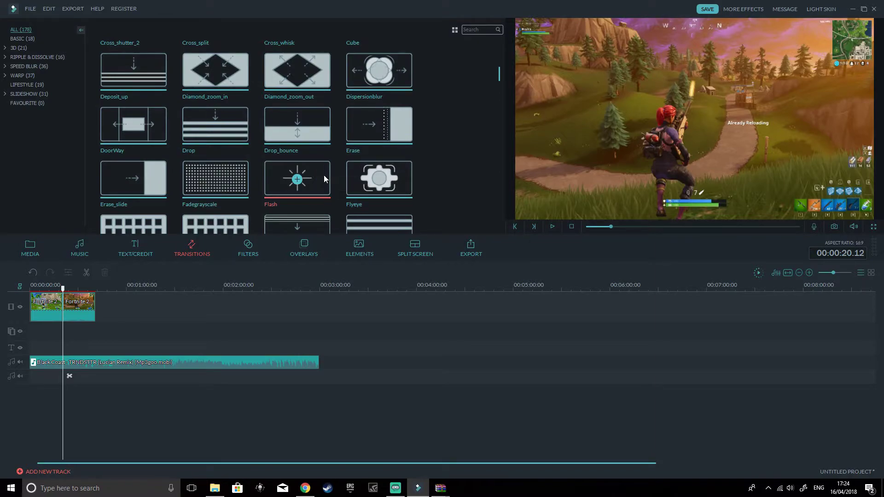
{"action": "left_click", "coordinate": [325, 179]}
{"action": "left_click", "coordinate": [553, 227]}
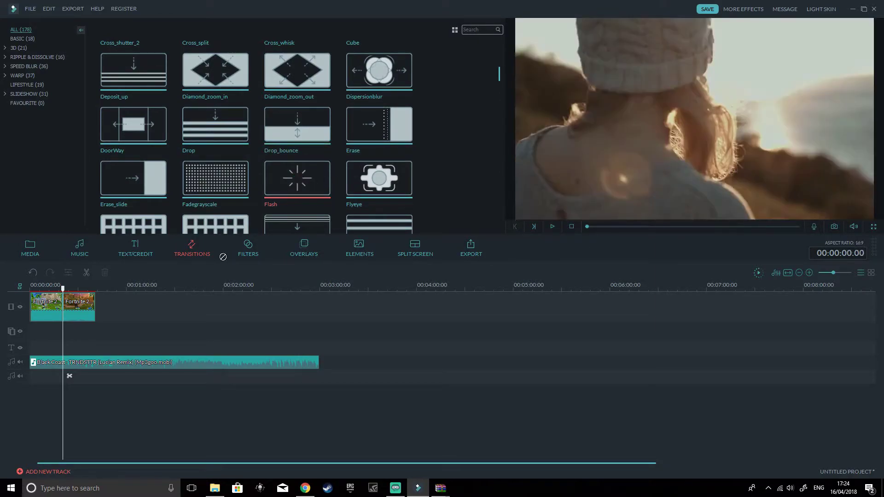
Place the Flash transition between the two Fortnite clips and play across the cut from about 16 seconds.
{"action": "mouse_move", "coordinate": [85, 303]}
{"action": "left_mouse_down"}
{"action": "mouse_move", "coordinate": [319, 138]}
{"action": "mouse_move", "coordinate": [317, 129]}
{"action": "mouse_move", "coordinate": [312, 159]}
{"action": "mouse_move", "coordinate": [80, 312]}
{"action": "mouse_move", "coordinate": [56, 288]}
{"action": "left_mouse_up"}
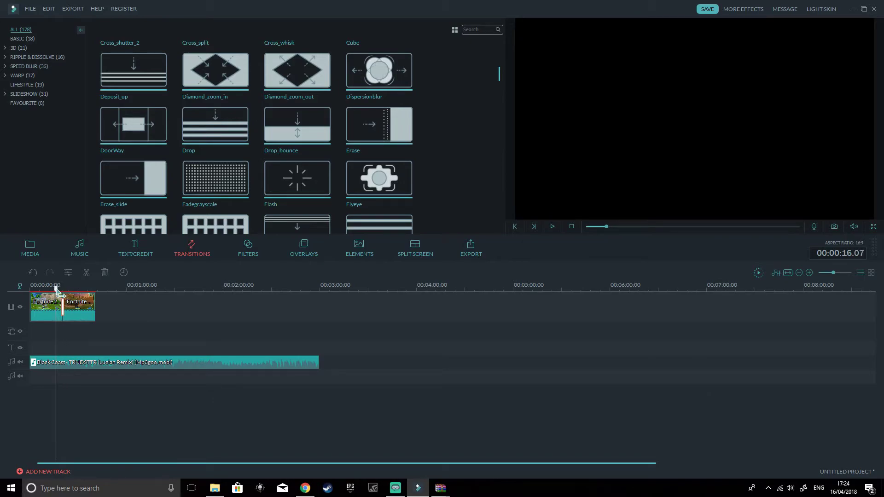
{"action": "left_click", "coordinate": [553, 226]}
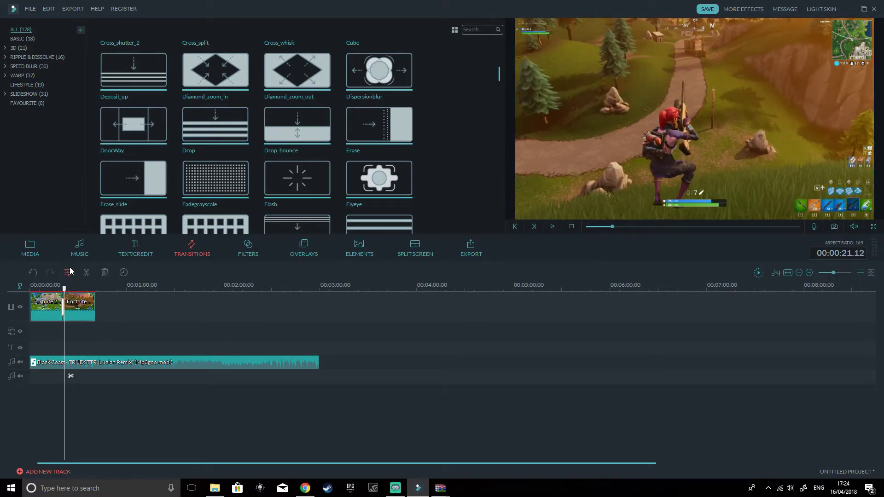
{"action": "left_click", "coordinate": [81, 287]}
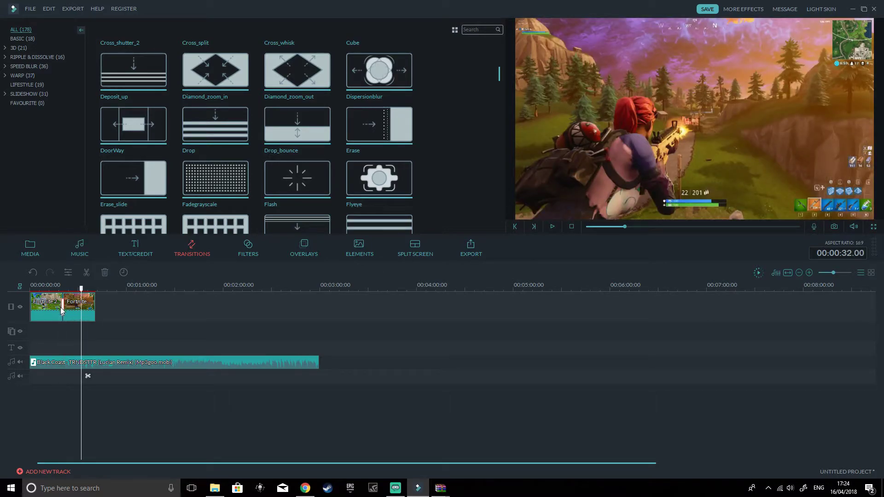
Lengthen the Flash transition across the cut to about 12 seconds and place the playhead shortly before it.
{"action": "left_click_drag", "start_coordinate": [179, 284], "coordinate": [274, 300]}
{"action": "left_click_drag", "start_coordinate": [834, 273], "coordinate": [833, 274]}
{"action": "left_click_drag", "start_coordinate": [192, 290], "coordinate": [792, 346]}
{"action": "mouse_move", "coordinate": [881, 333]}
{"action": "left_mouse_down"}
{"action": "mouse_move", "coordinate": [869, 332]}
{"action": "mouse_move", "coordinate": [880, 333]}
{"action": "left_mouse_up"}
{"action": "left_click_drag", "start_coordinate": [191, 302], "coordinate": [232, 308]}
{"action": "left_click", "coordinate": [127, 287]}
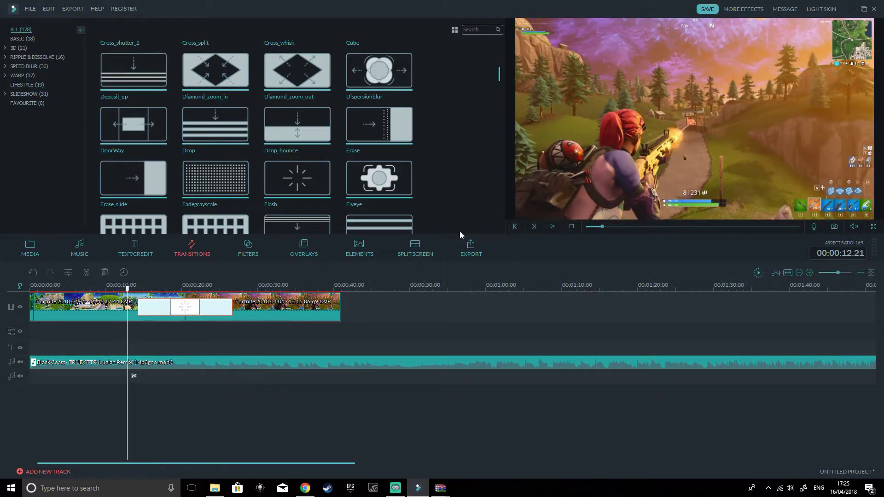
Shorten the Flash transition between the two Fortnite clips to about one second and play across the cut.
{"action": "left_click", "coordinate": [553, 227]}
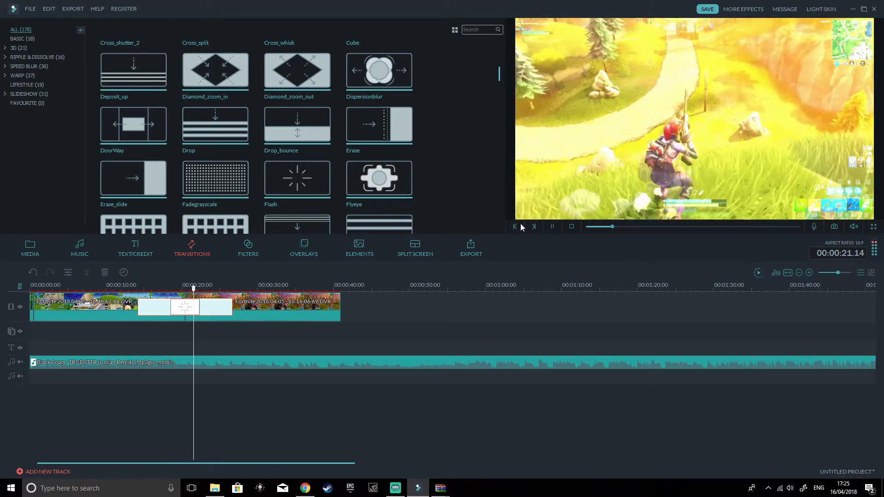
{"action": "key", "text": "space"}
{"action": "left_click_drag", "start_coordinate": [231, 307], "coordinate": [214, 284]}
{"action": "left_click", "coordinate": [552, 227]}
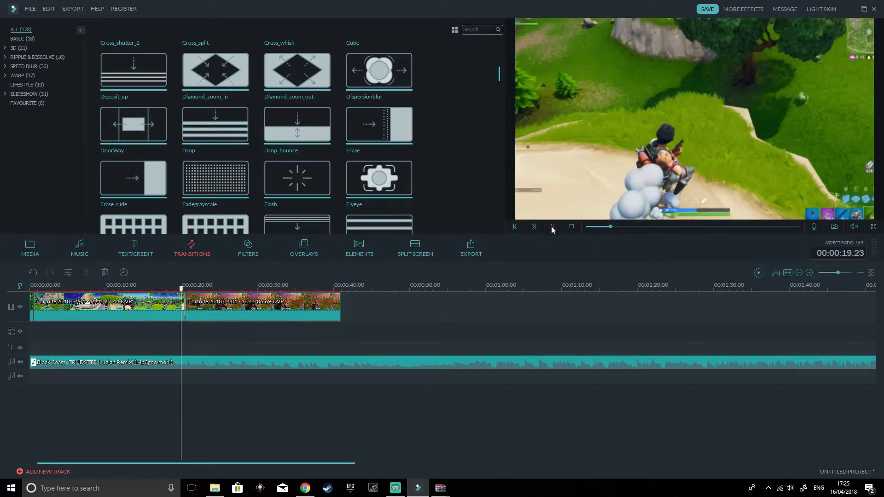
{"action": "left_click", "coordinate": [552, 226]}
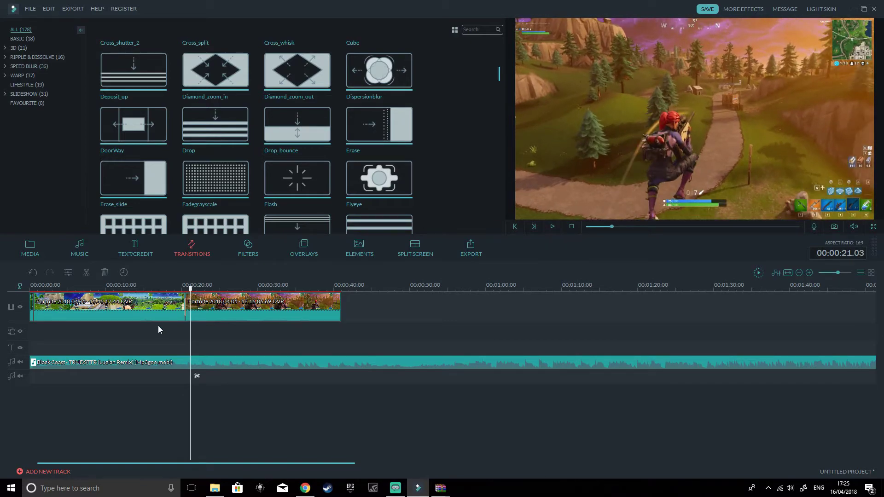
Try the Prefix and Postfix modes on the Flash transition and return it to Overlap with trimmed frames.
{"action": "left_click", "coordinate": [184, 309]}
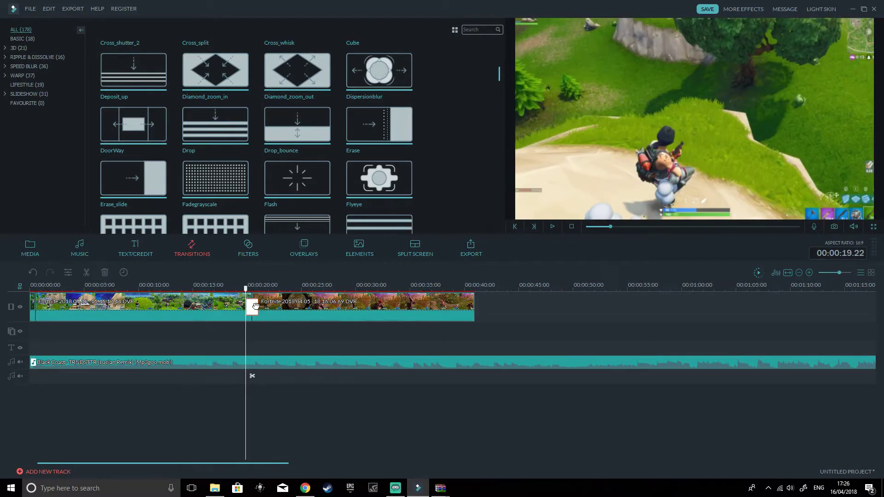
{"action": "right_click", "coordinate": [256, 306]}
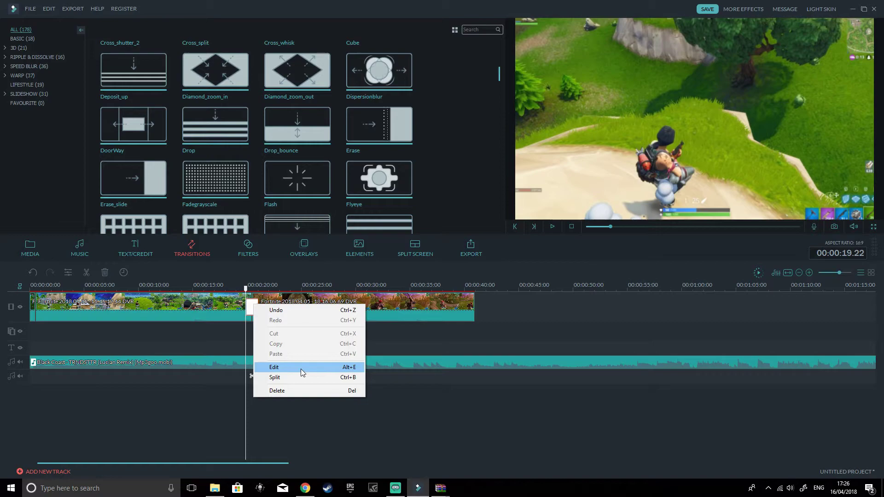
{"action": "left_click", "coordinate": [370, 343]}
{"action": "left_click", "coordinate": [252, 311]}
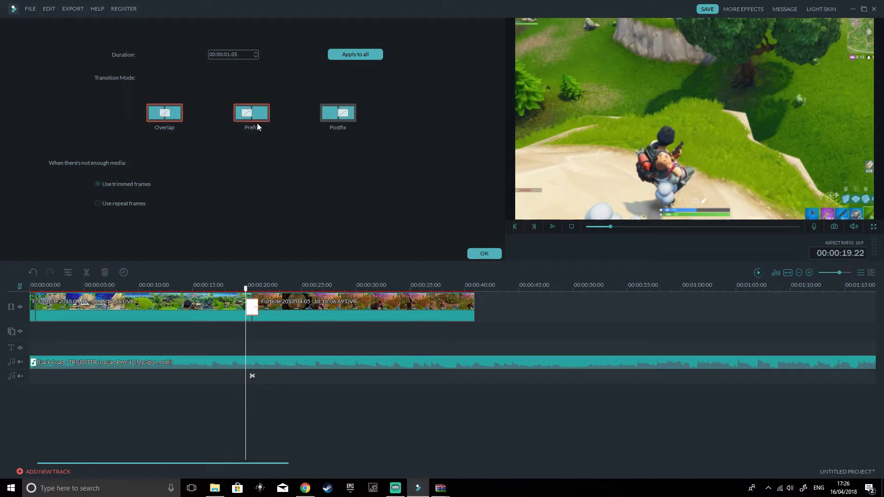
{"action": "left_click", "coordinate": [248, 115]}
{"action": "left_click", "coordinate": [338, 113]}
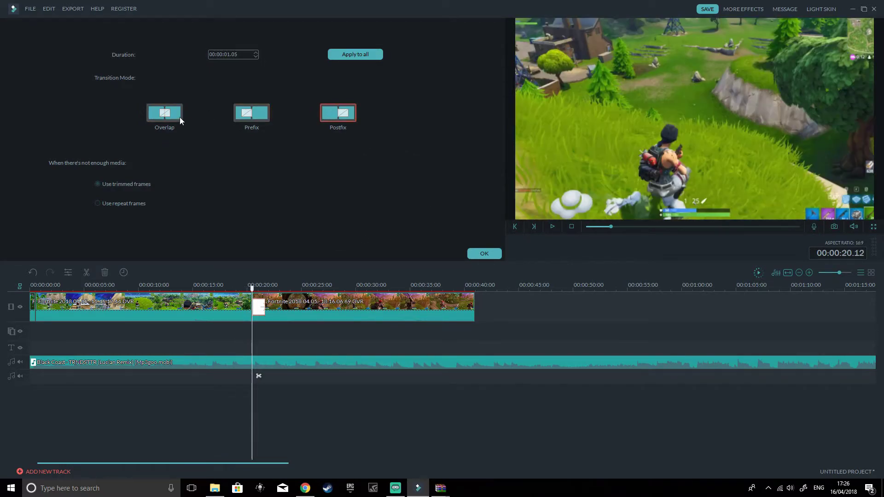
{"action": "left_click", "coordinate": [176, 117]}
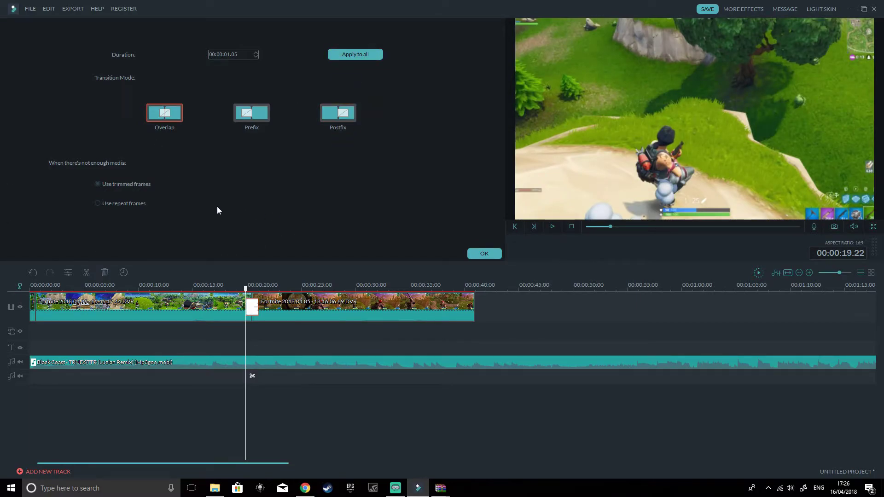
{"action": "left_click", "coordinate": [97, 184]}
{"action": "left_click", "coordinate": [491, 253]}
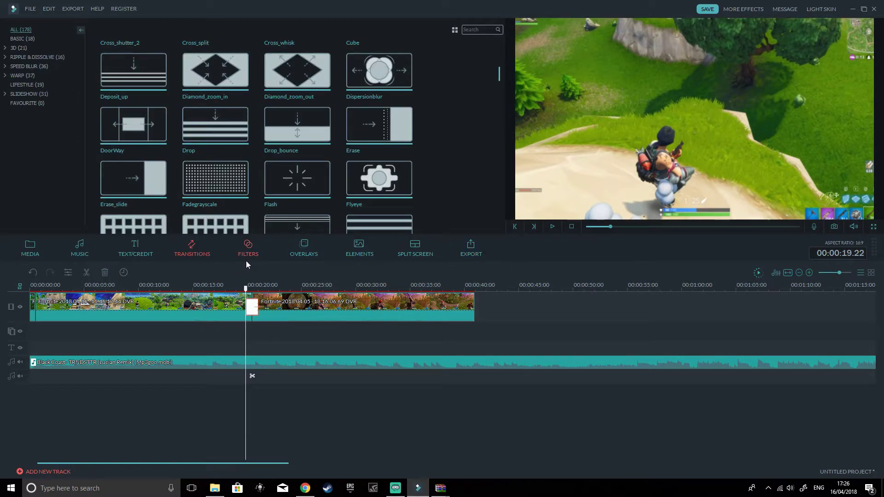
Place the favourite PurpleLomo filter over the full length of both Fortnite clips and play parts of both clips.
{"action": "left_click", "coordinate": [256, 245]}
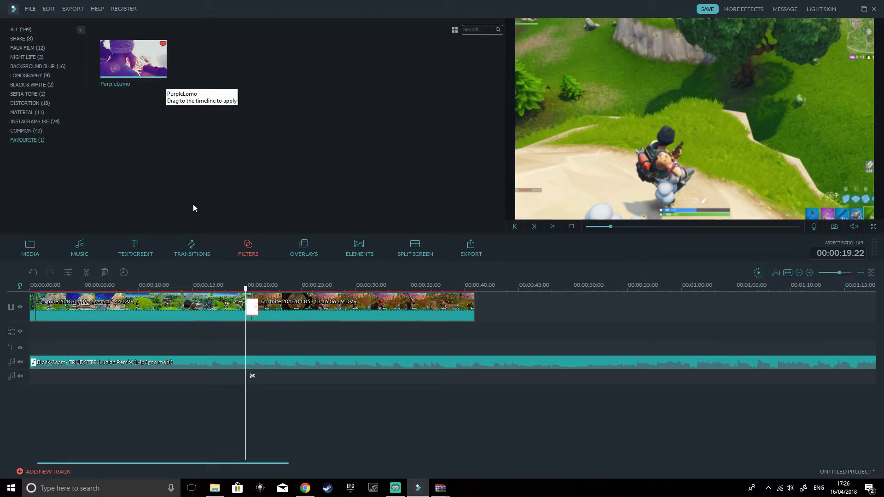
{"action": "left_click_drag", "start_coordinate": [246, 290], "coordinate": [14, 296]}
{"action": "left_click_drag", "start_coordinate": [128, 46], "coordinate": [475, 328]}
{"action": "left_click_drag", "start_coordinate": [475, 292], "coordinate": [10, 321]}
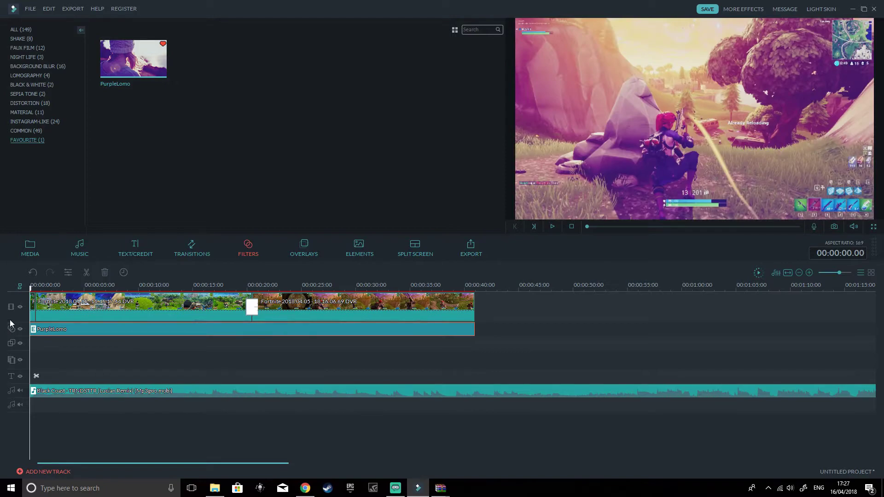
{"action": "left_click", "coordinate": [553, 227]}
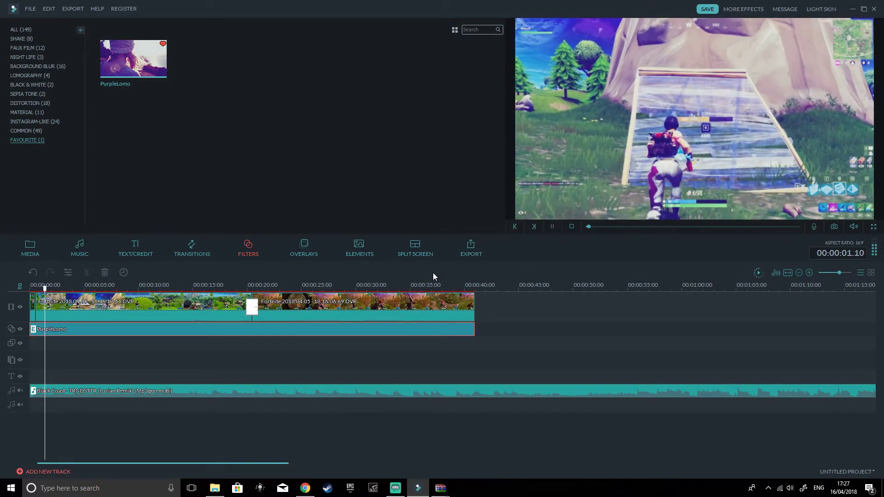
{"action": "left_click_drag", "start_coordinate": [68, 291], "coordinate": [262, 290]}
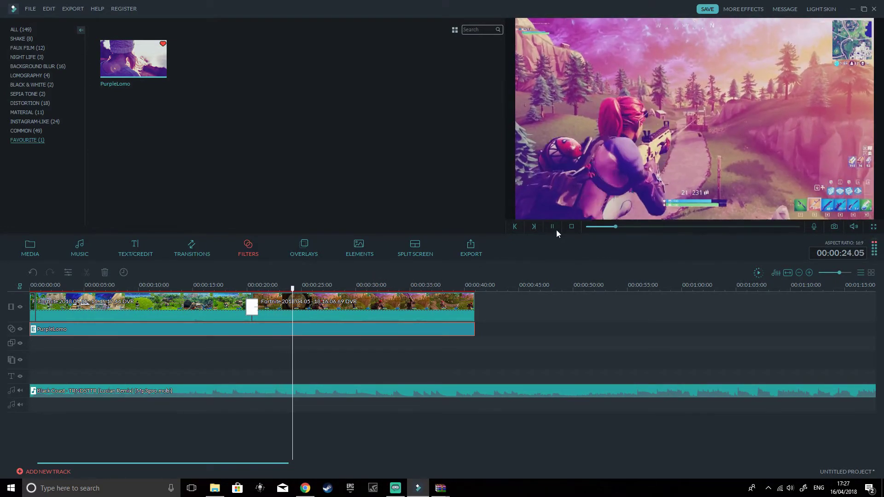
{"action": "left_click", "coordinate": [555, 230]}
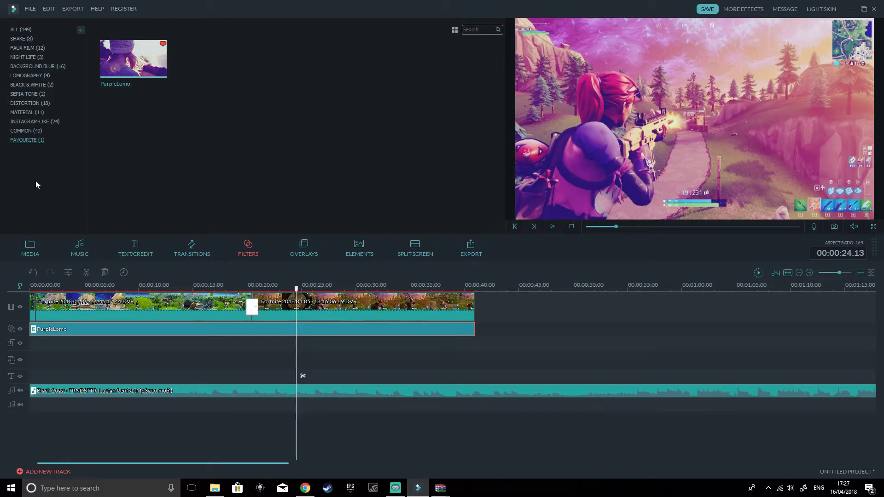
Browse the filter categories, including Background Blur, Black & White, Sepia Tone, Distortion and Material, and show the full filter library.
{"action": "left_click", "coordinate": [33, 68]}
{"action": "left_click", "coordinate": [32, 86]}
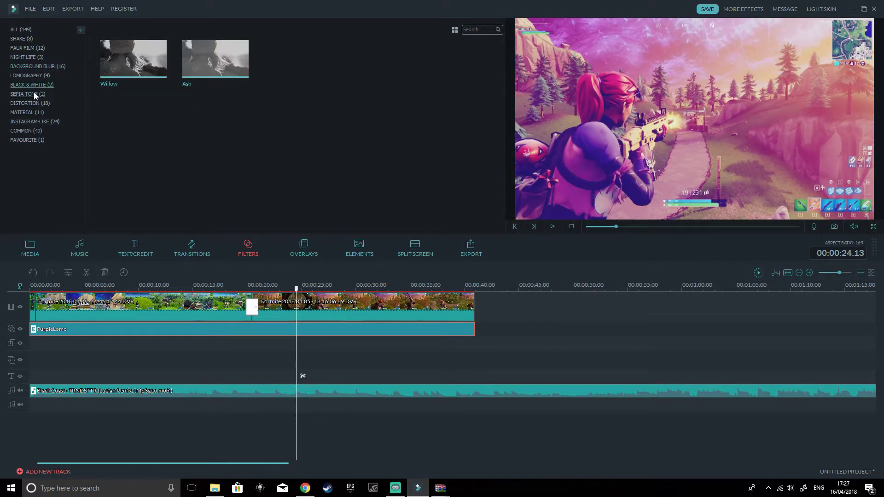
{"action": "left_click", "coordinate": [33, 94]}
{"action": "left_click", "coordinate": [37, 113]}
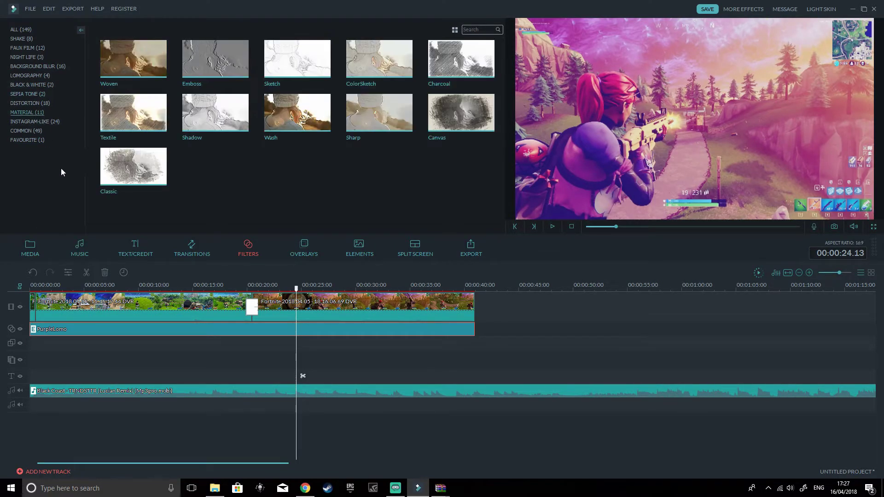
{"action": "left_click", "coordinate": [38, 57]}
{"action": "left_click", "coordinate": [41, 66]}
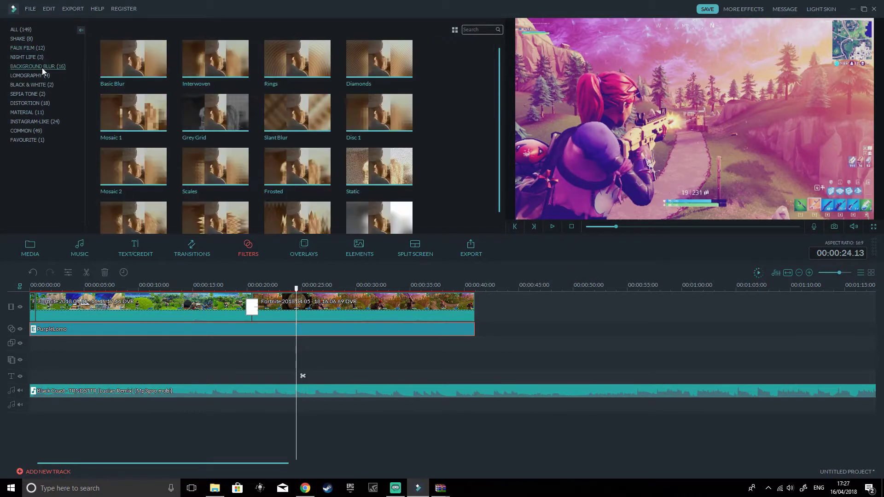
{"action": "left_click", "coordinate": [44, 75]}
{"action": "left_click", "coordinate": [45, 84]}
{"action": "left_click", "coordinate": [41, 95]}
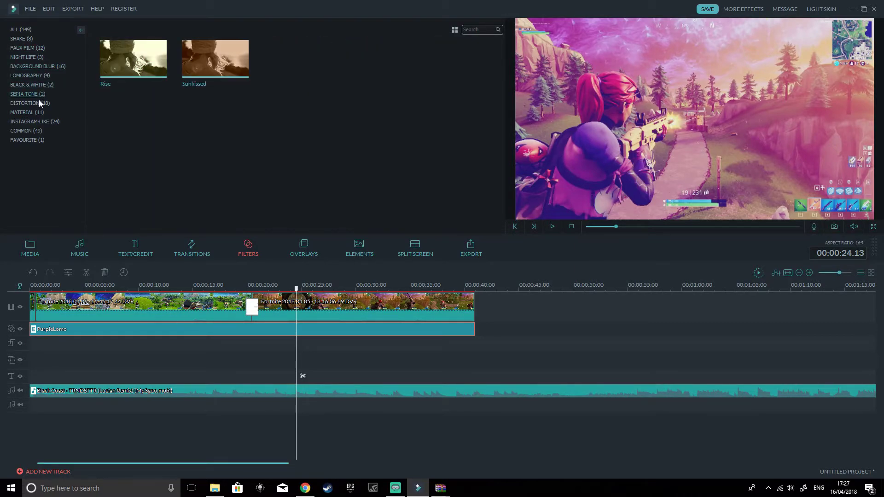
{"action": "left_click", "coordinate": [40, 103]}
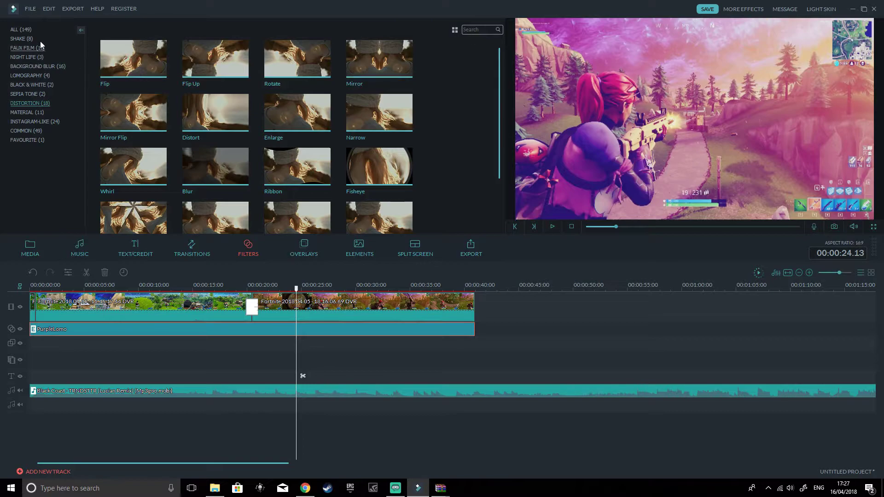
{"action": "left_click", "coordinate": [20, 30]}
Search the filter library for "bl".
{"action": "left_click", "coordinate": [483, 30]}
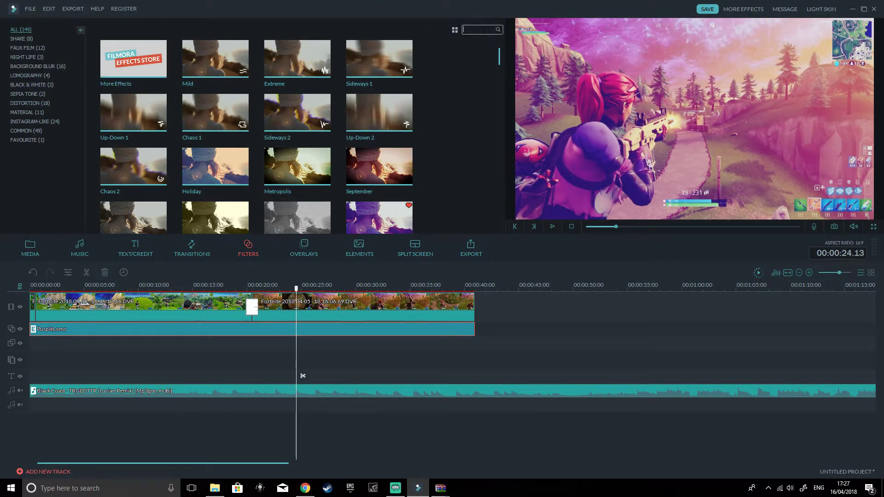
{"action": "type", "text": "bl"}
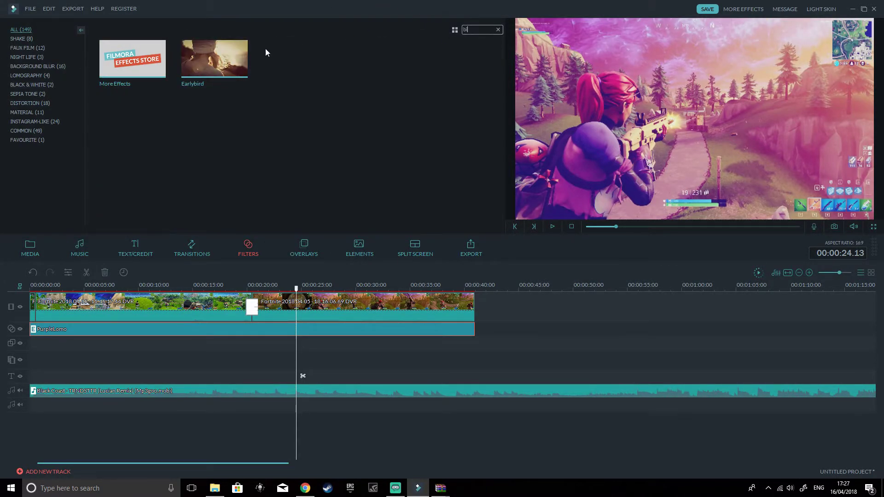
{"action": "key", "text": "BackSpace"}
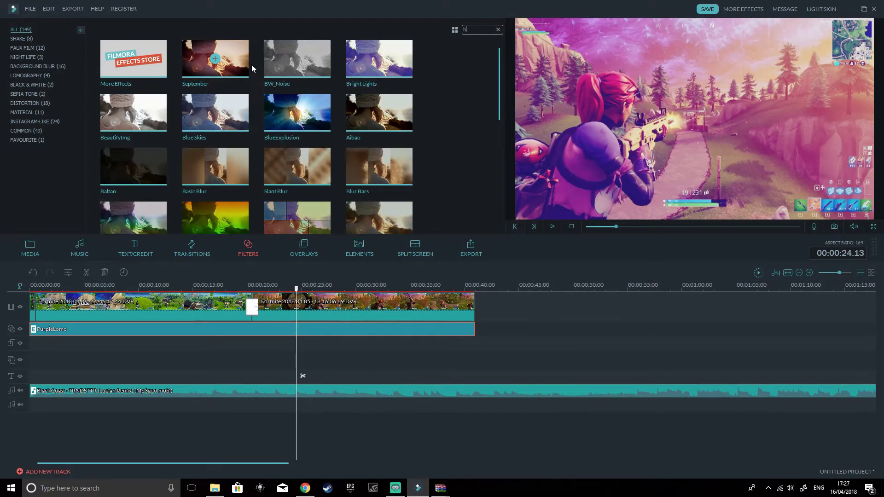
{"action": "type", "text": "li"}
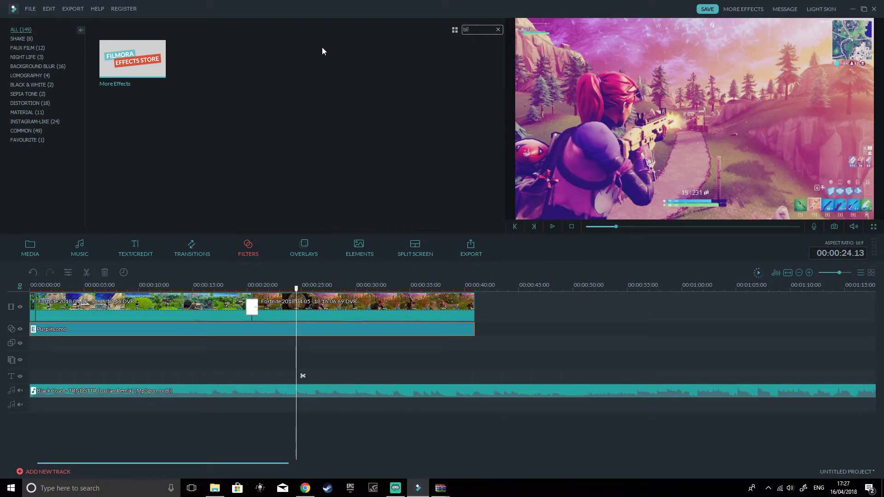
{"action": "key", "text": "BackSpace"}
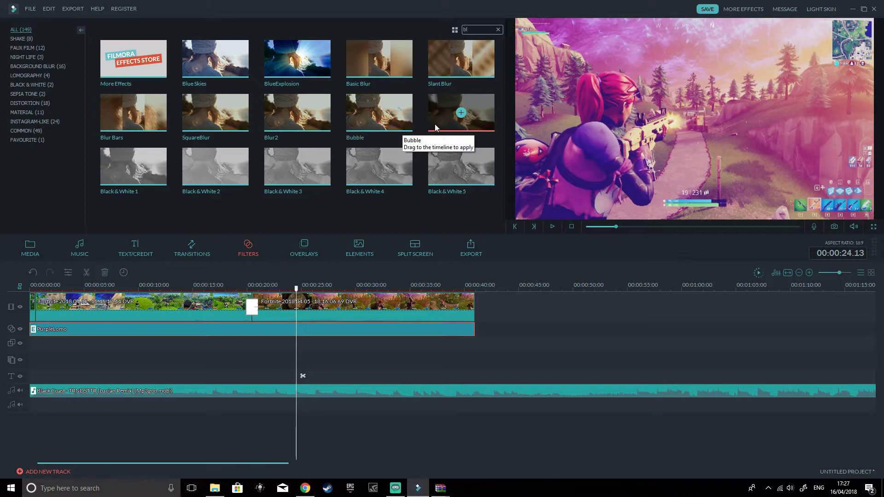
Place the Blur filter over the whole second Fortnite clip and play it from about 30 seconds.
{"action": "left_click_drag", "start_coordinate": [398, 201], "coordinate": [36, 349]}
{"action": "left_click_drag", "start_coordinate": [451, 133], "coordinate": [475, 342]}
{"action": "left_click", "coordinate": [358, 286]}
{"action": "left_click", "coordinate": [553, 227]}
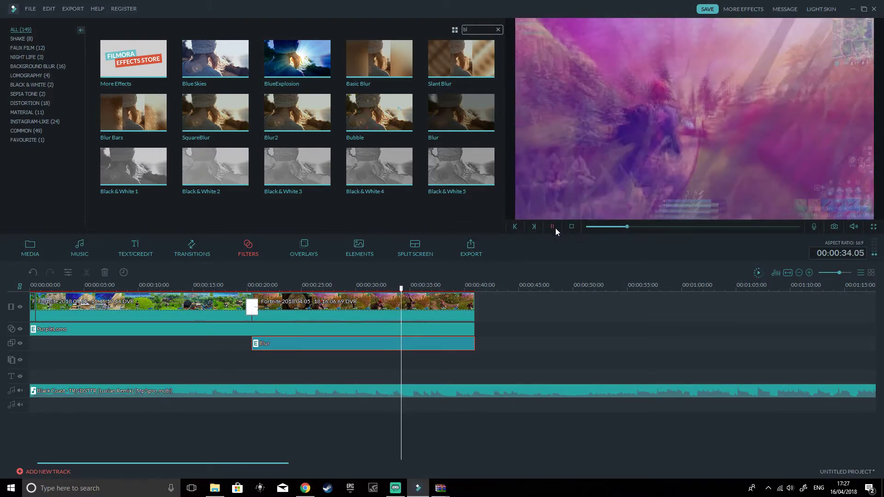
{"action": "left_click", "coordinate": [554, 227]}
Delete the PurpleLomo and Blur filters from the timeline.
{"action": "left_click", "coordinate": [379, 327]}
{"action": "key", "text": "Delete"}
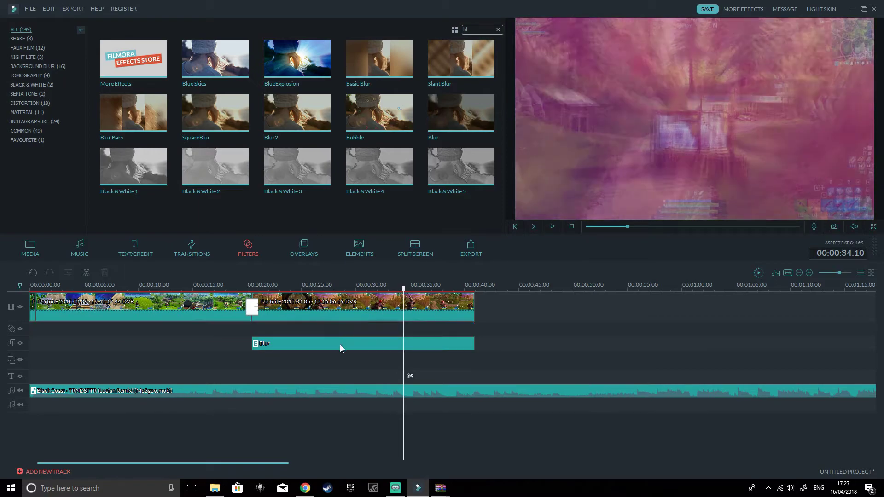
{"action": "left_click", "coordinate": [340, 347]}
{"action": "key", "text": "Delete"}
Preview the Aqua 1 overlay on the second Fortnite clip at about 30 seconds and delete it.
{"action": "left_click", "coordinate": [312, 243]}
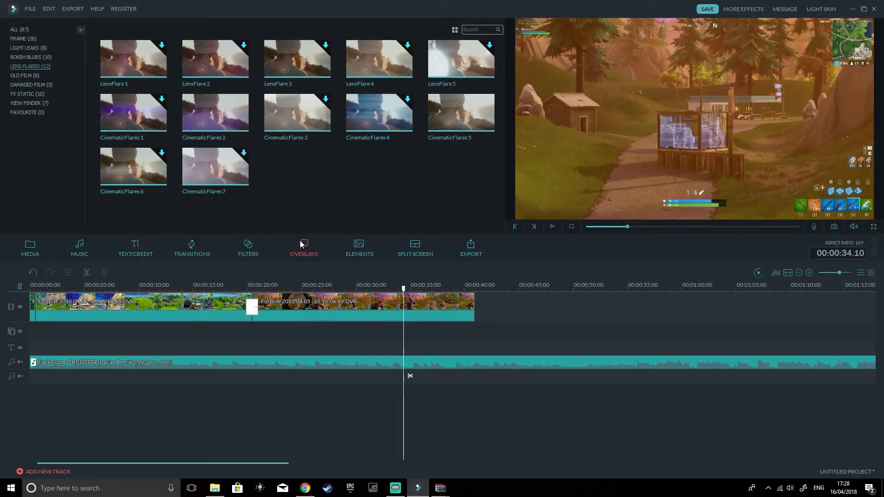
{"action": "left_click", "coordinate": [19, 30]}
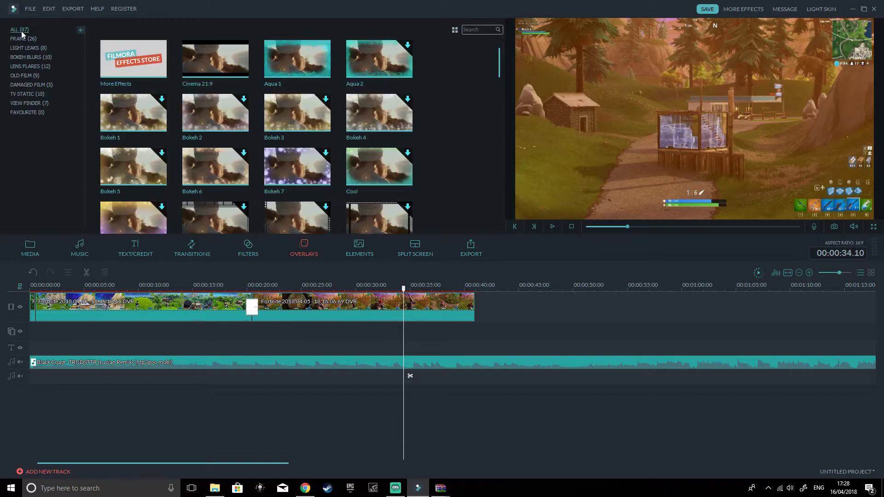
{"action": "left_click_drag", "start_coordinate": [232, 248], "coordinate": [347, 321]}
{"action": "left_click", "coordinate": [356, 288]}
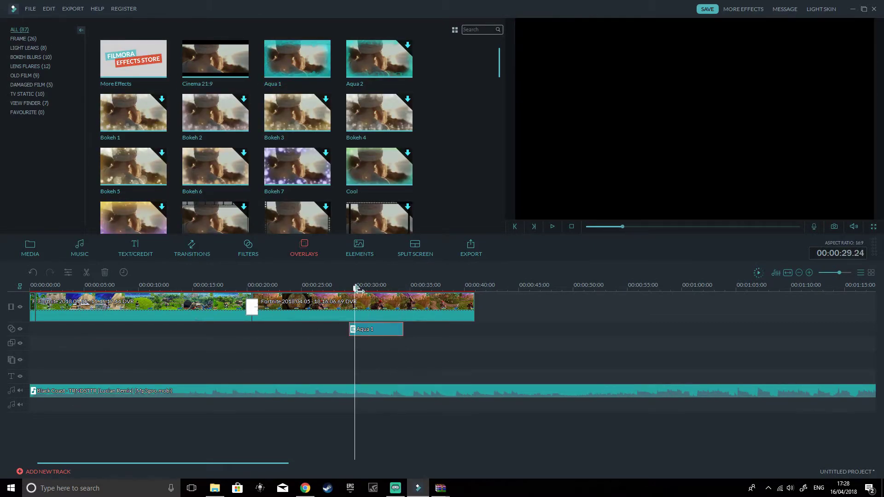
{"action": "left_click", "coordinate": [553, 227]}
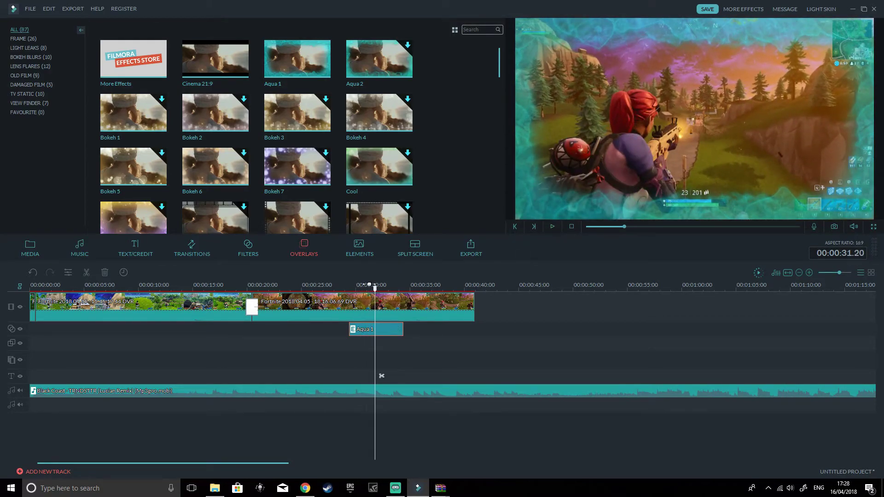
{"action": "key", "text": "Delete"}
Place the Element Love 6 graphic at the start of the timeline, apply the Flip Down1 motion and preview it.
{"action": "left_click", "coordinate": [354, 256]}
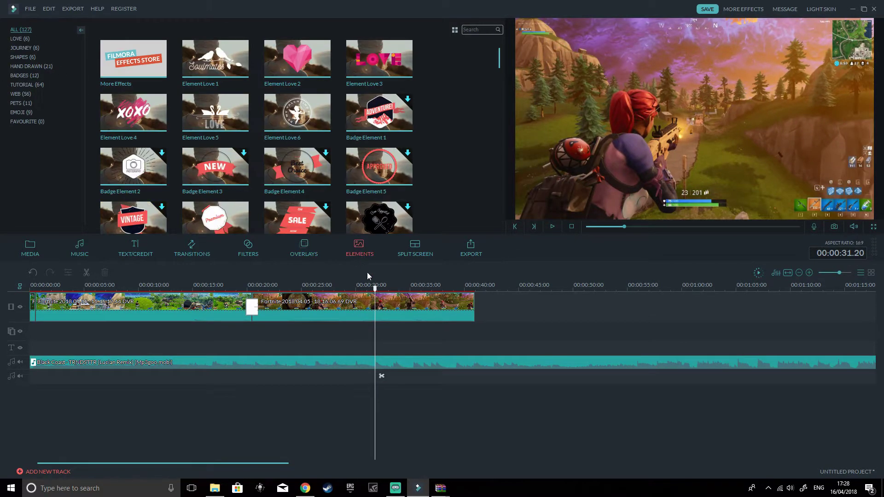
{"action": "left_click_drag", "start_coordinate": [309, 184], "coordinate": [34, 332]}
{"action": "right_click", "coordinate": [37, 334]}
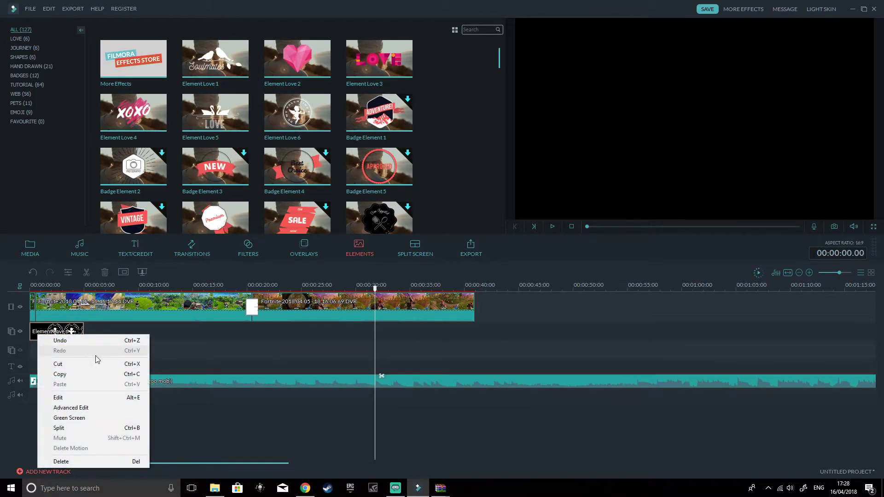
{"action": "left_click", "coordinate": [87, 398]}
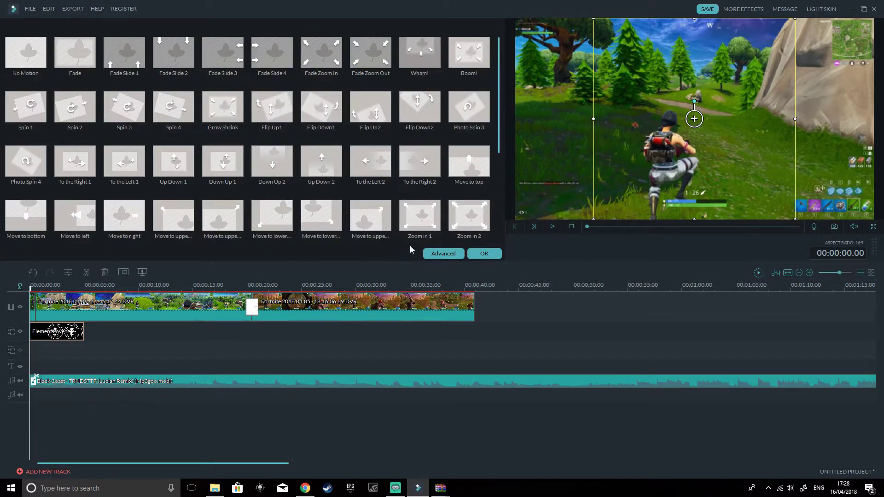
{"action": "left_click", "coordinate": [339, 123]}
{"action": "left_click", "coordinate": [553, 227]}
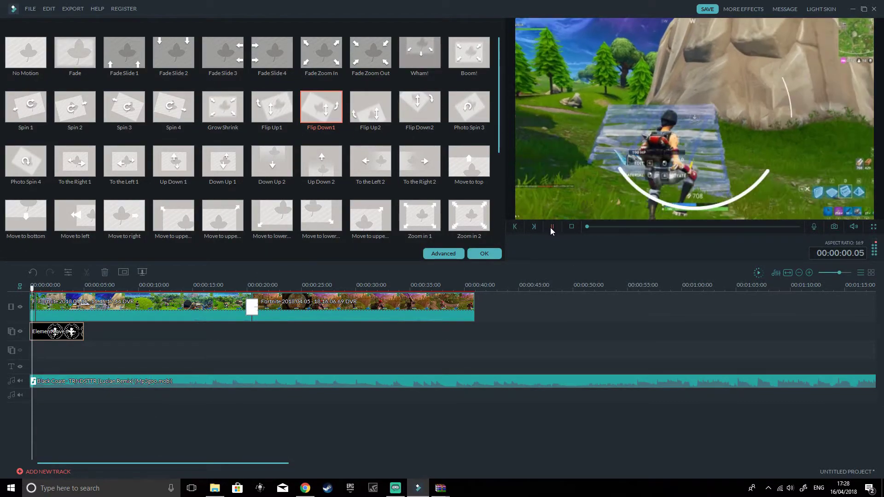
{"action": "left_click", "coordinate": [553, 226]}
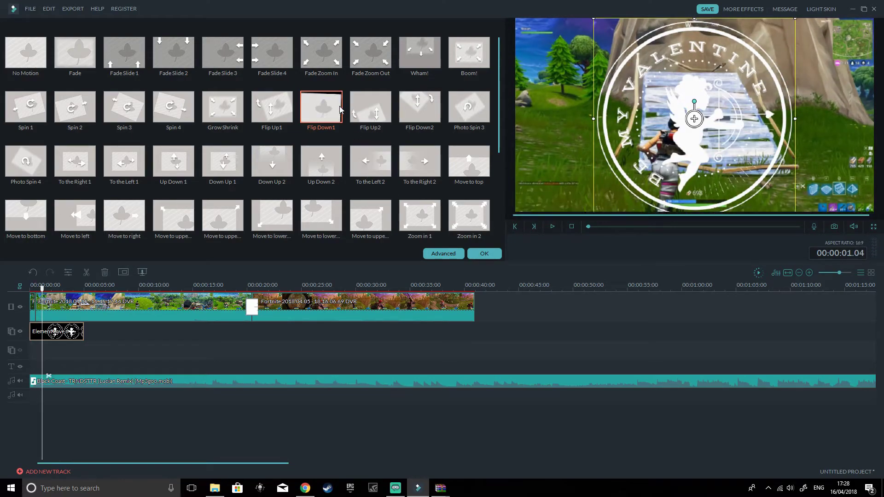
Confirm the motion on the Element Love 6 graphic, play it from the start of the timeline and delete it.
{"action": "left_click", "coordinate": [481, 254]}
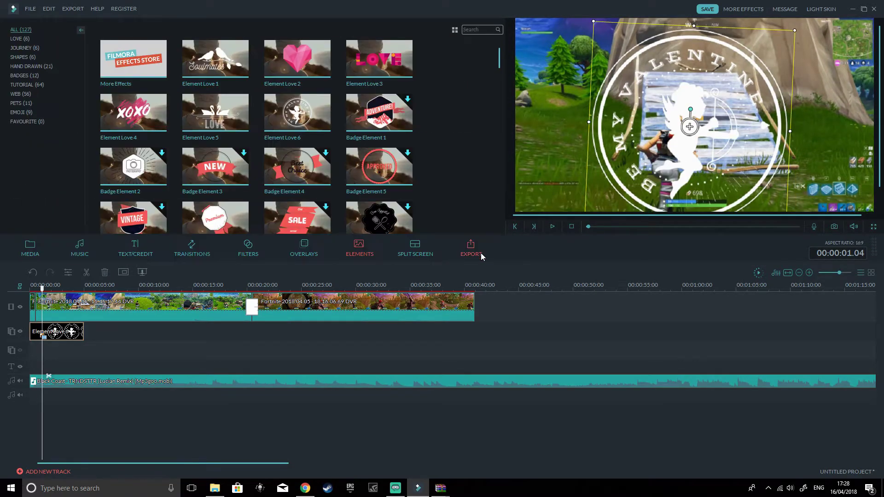
{"action": "left_click", "coordinate": [553, 227]}
{"action": "left_click", "coordinate": [553, 227]}
{"action": "left_click_drag", "start_coordinate": [55, 290], "coordinate": [19, 291]}
{"action": "left_click", "coordinate": [551, 227]}
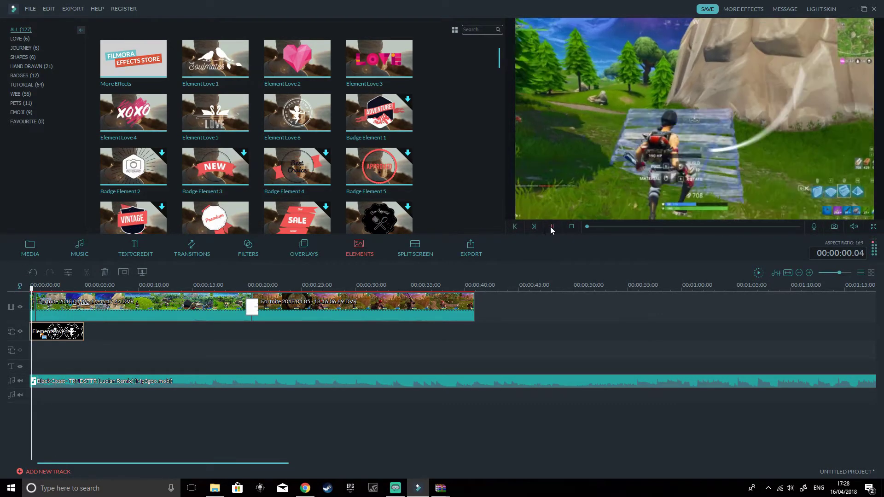
{"action": "left_click", "coordinate": [73, 339]}
{"action": "key", "text": "Delete"}
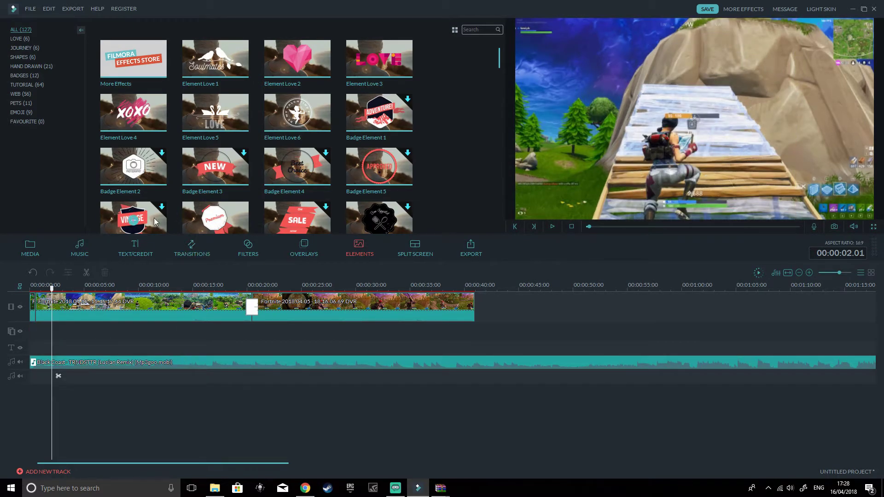
Place the Opener 2 title at the start of the timeline, ahead of the first Fortnite clip, and play it.
{"action": "left_click", "coordinate": [144, 248]}
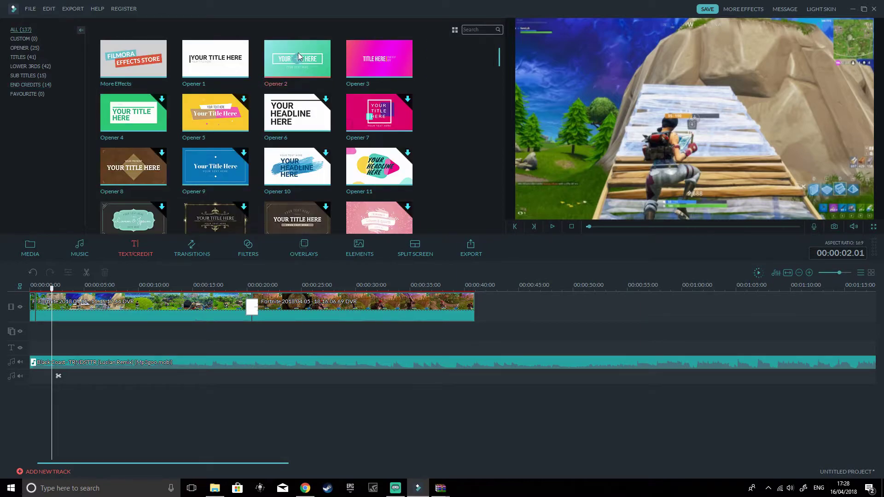
{"action": "left_click_drag", "start_coordinate": [328, 50], "coordinate": [33, 313]}
{"action": "left_click", "coordinate": [552, 226]}
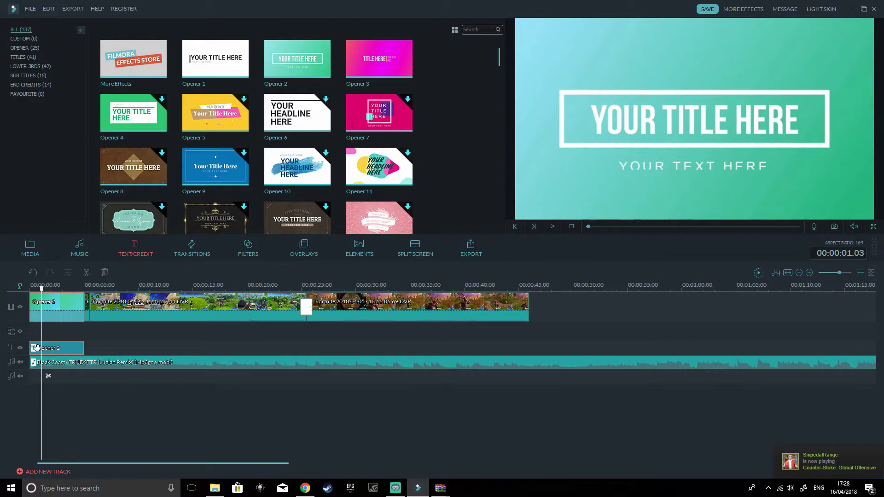
Replace the opener's main title text with "hi" and centre it inside the white frame.
{"action": "double_click", "coordinate": [54, 351]}
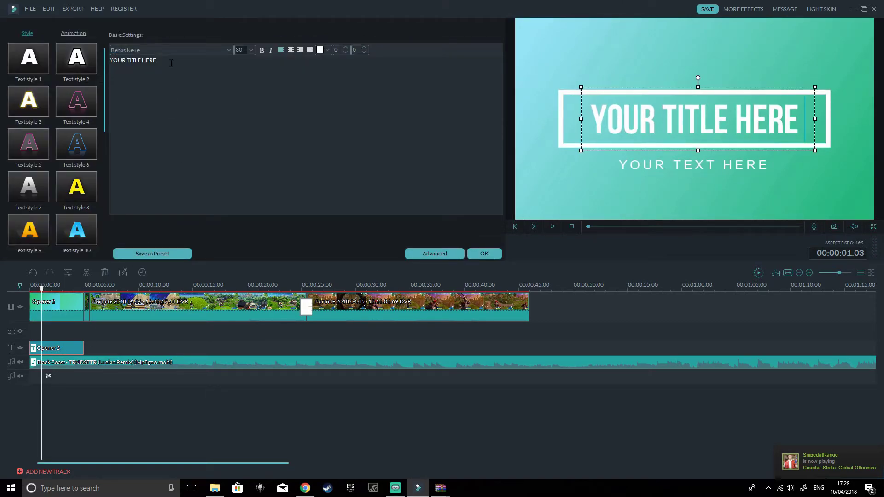
{"action": "key", "text": "ctrl+a"}
{"action": "key", "text": "BackSpace"}
{"action": "type", "text": "hi"}
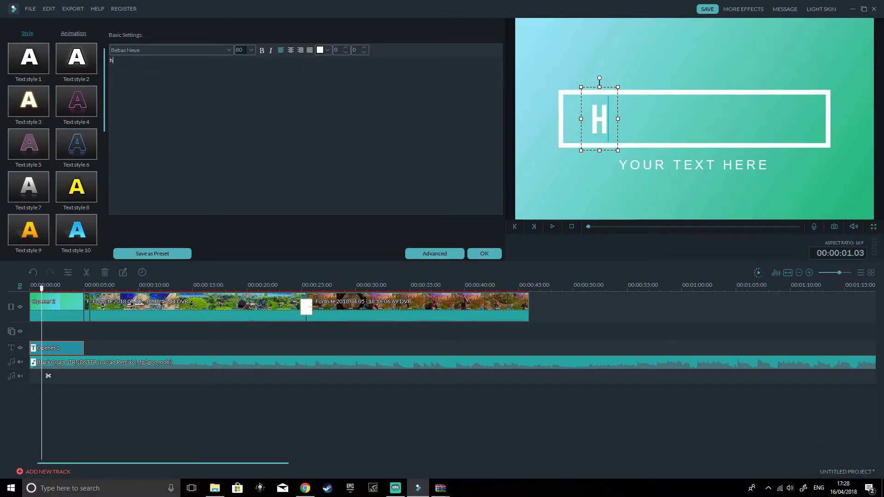
{"action": "left_click_drag", "start_coordinate": [613, 85], "coordinate": [706, 84]}
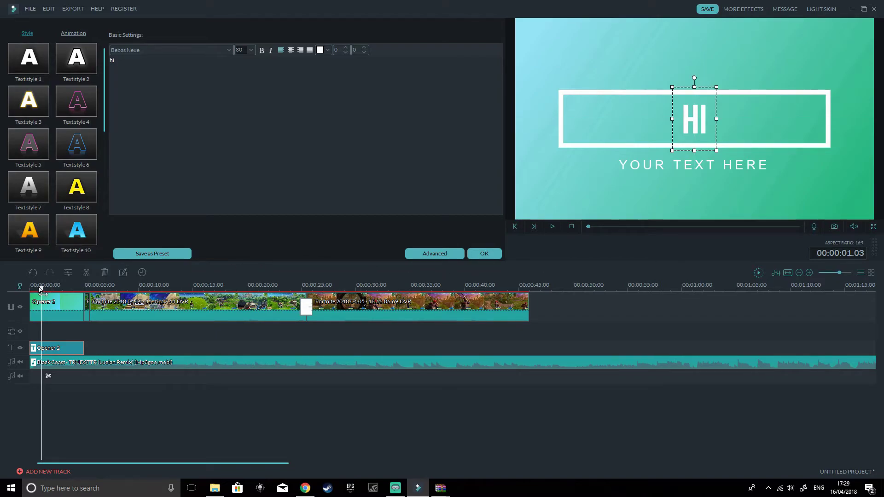
Play the edited opener from the start of the timeline and finish editing its text.
{"action": "left_click_drag", "start_coordinate": [42, 293], "coordinate": [30, 291]}
{"action": "left_click", "coordinate": [552, 226]}
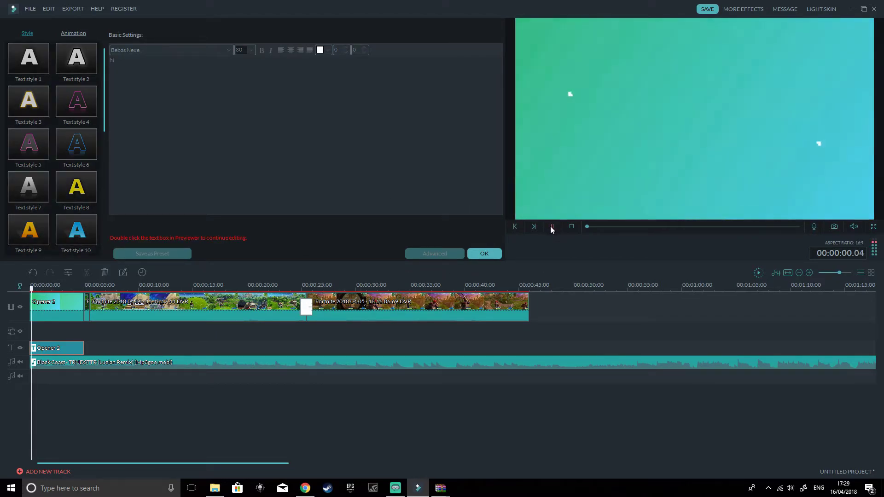
{"action": "left_click", "coordinate": [552, 227]}
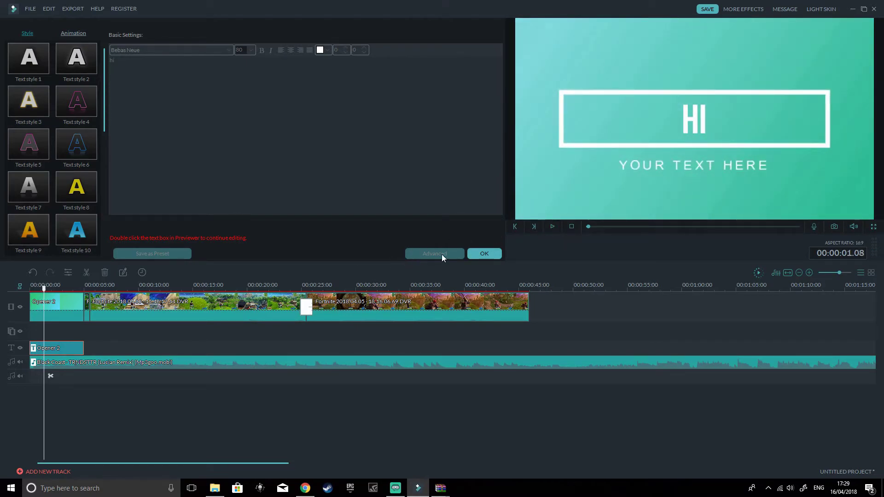
{"action": "left_click", "coordinate": [485, 253]}
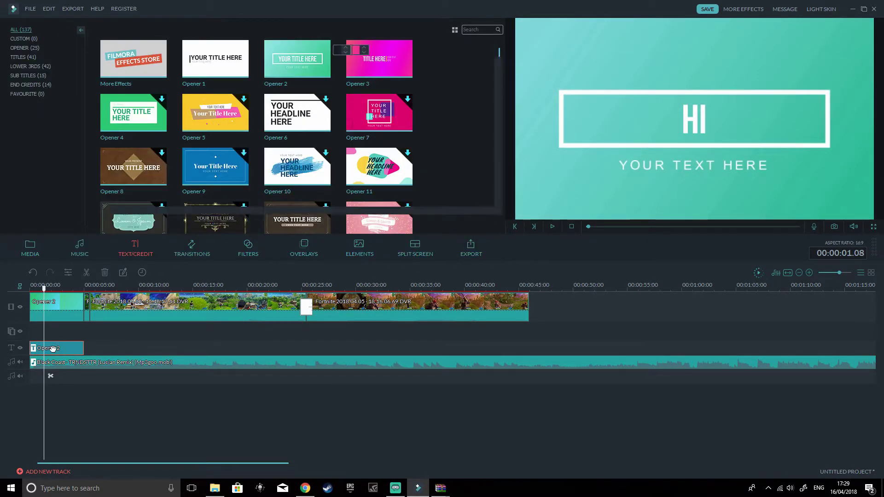
Open the advanced text settings of the "hi" title and enable its border with size 0.
{"action": "double_click", "coordinate": [53, 348]}
{"action": "left_click", "coordinate": [417, 252]}
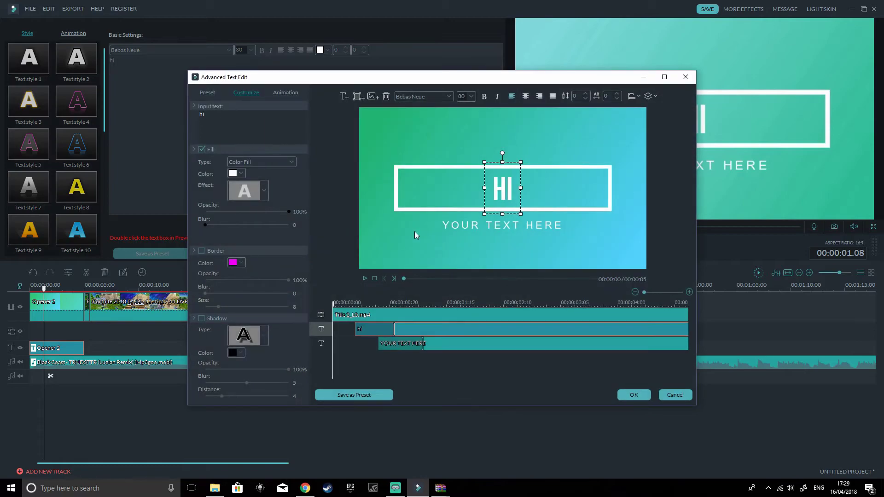
{"action": "left_click", "coordinate": [202, 251]}
{"action": "left_click_drag", "start_coordinate": [282, 293], "coordinate": [182, 309]}
Browse the fill colour palette and the font list available for the "hi" title.
{"action": "left_click", "coordinate": [242, 173]}
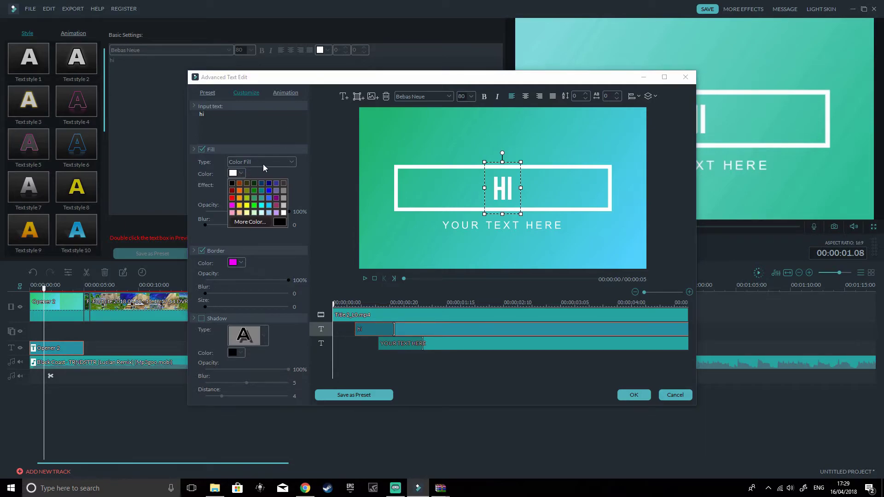
{"action": "left_click", "coordinate": [264, 164]}
{"action": "left_click", "coordinate": [438, 93]}
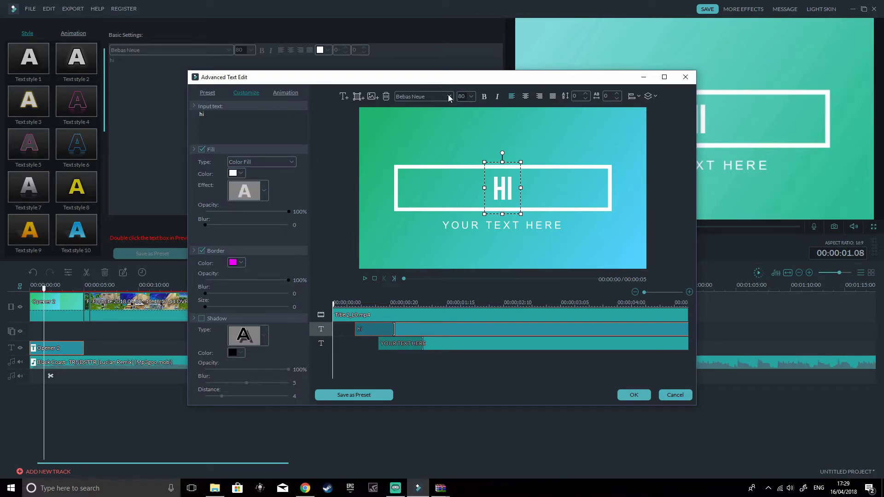
{"action": "left_click", "coordinate": [438, 94]}
{"action": "left_click_drag", "start_coordinate": [449, 114], "coordinate": [452, 107]}
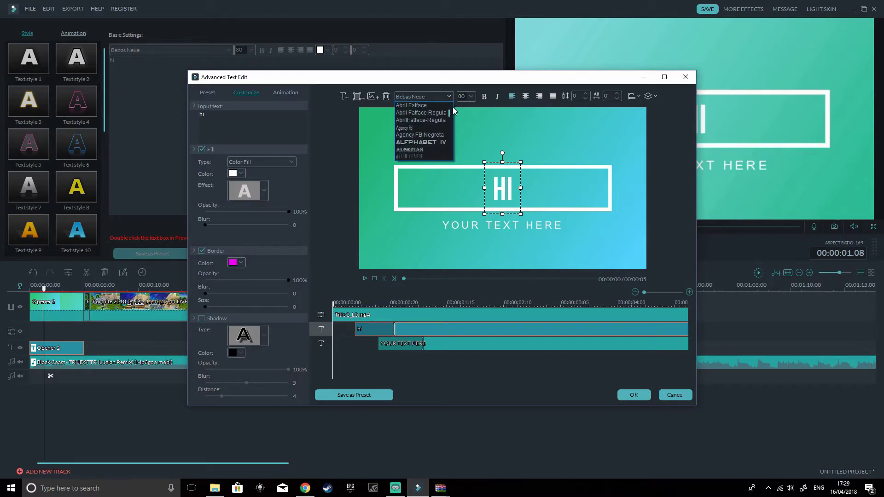
{"action": "left_click", "coordinate": [527, 99]}
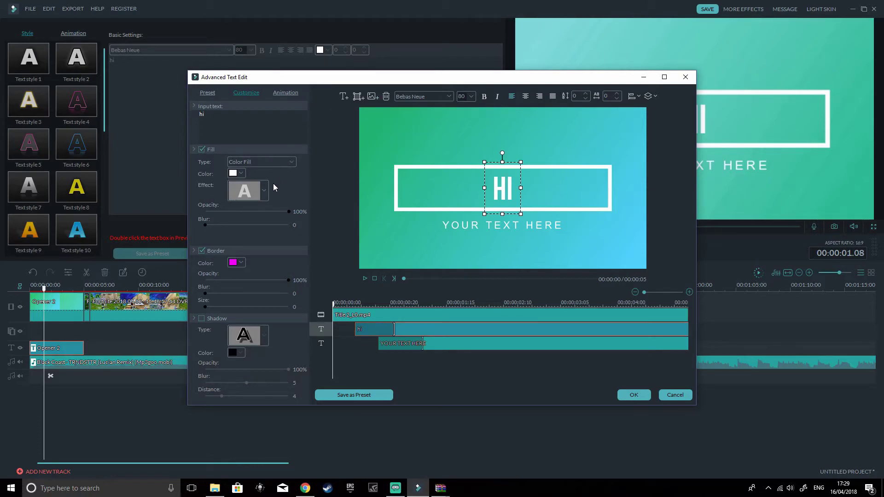
Try two different blurred fill effects on the "hi" title.
{"action": "left_click", "coordinate": [265, 192]}
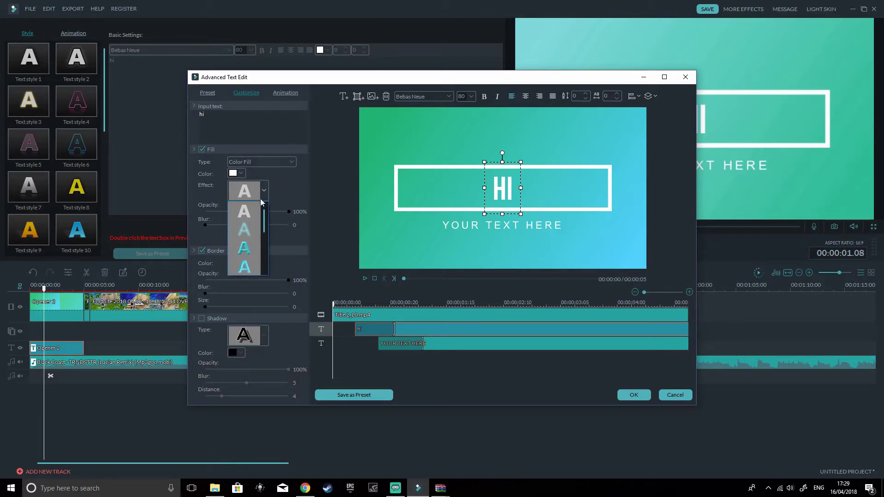
{"action": "left_click", "coordinate": [247, 249]}
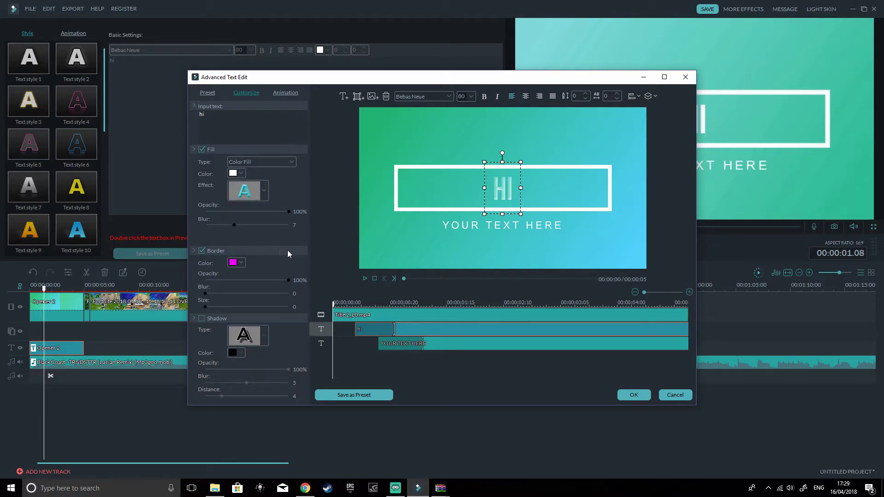
{"action": "left_click", "coordinate": [266, 190]}
{"action": "left_click", "coordinate": [244, 216]}
Enable the title's shadow with distance 0, and close the advanced text editor without saving the changes.
{"action": "left_click", "coordinate": [202, 318]}
{"action": "mouse_move", "coordinate": [217, 397]}
{"action": "left_mouse_down"}
{"action": "mouse_move", "coordinate": [242, 393]}
{"action": "mouse_move", "coordinate": [208, 391]}
{"action": "left_mouse_up"}
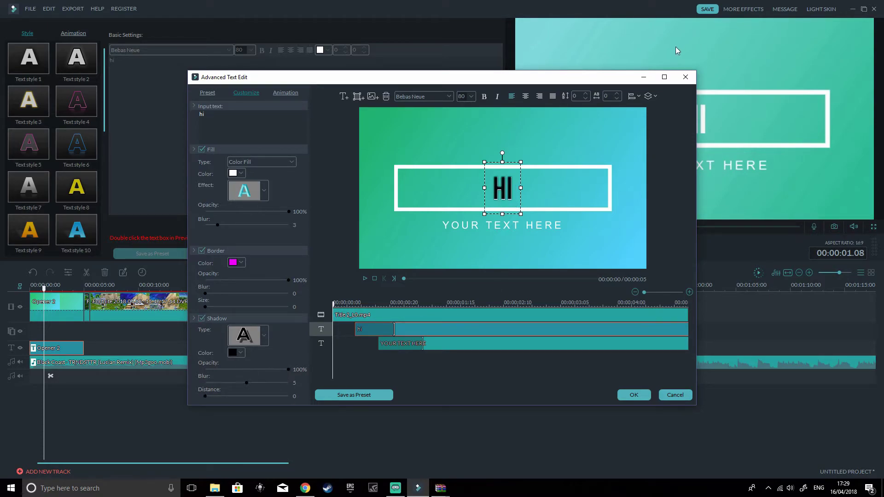
{"action": "left_click", "coordinate": [686, 77]}
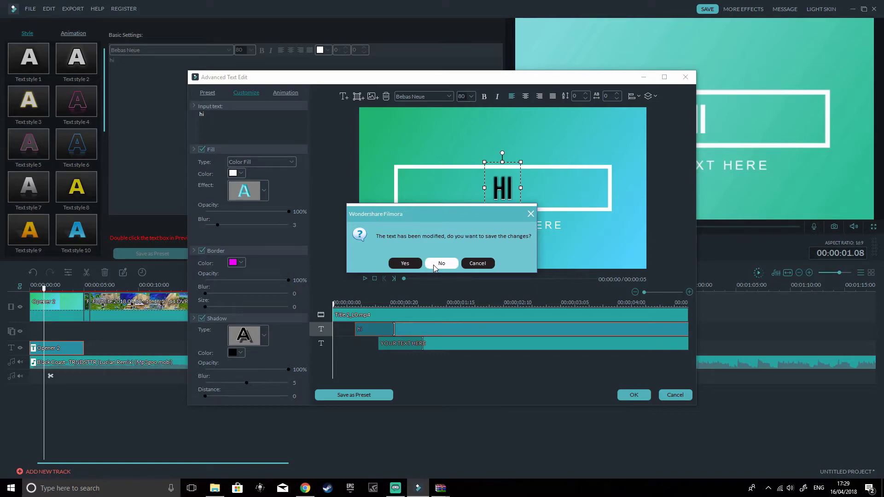
{"action": "left_click", "coordinate": [438, 264]}
Delete the Opener 2 background clip from the video track and check its title over the Fortnite footage.
{"action": "double_click", "coordinate": [66, 314]}
{"action": "key", "text": "Delete"}
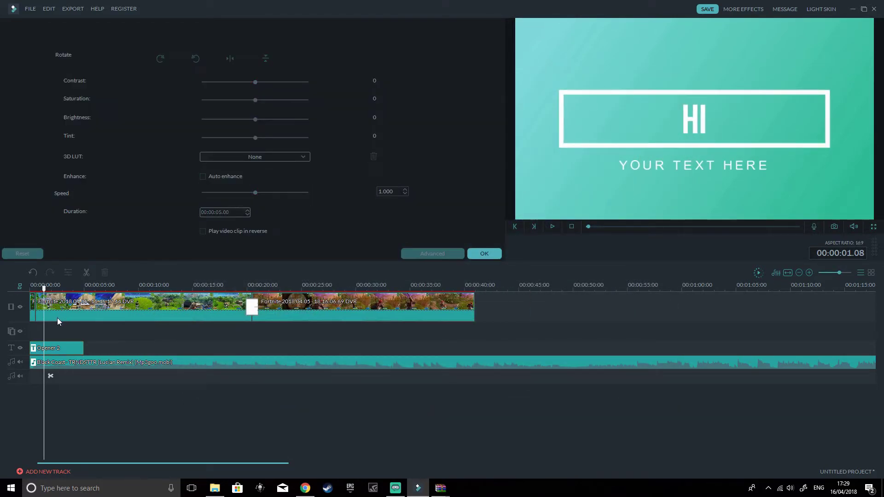
{"action": "double_click", "coordinate": [53, 348]}
{"action": "left_click", "coordinate": [479, 256]}
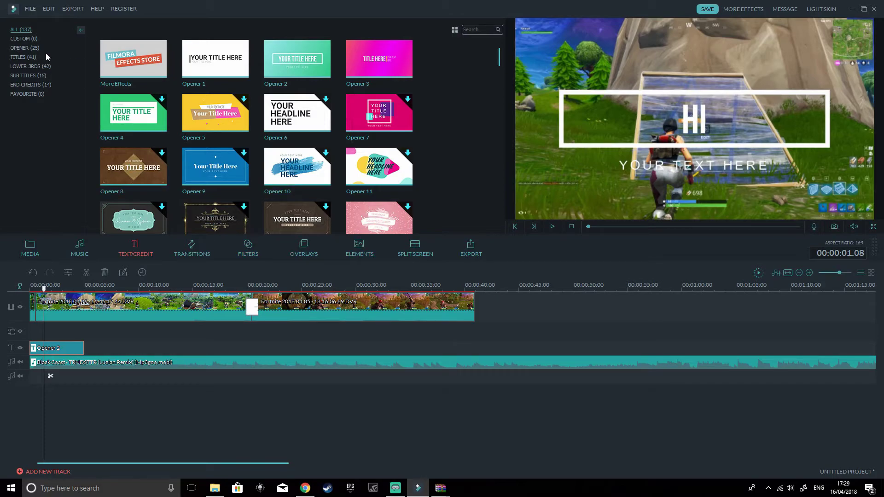
Browse the text categories, add Subtitles 3 to the text track at 5 seconds and delete the Opener 2 title before it.
{"action": "left_click", "coordinate": [32, 39]}
{"action": "left_click", "coordinate": [29, 47]}
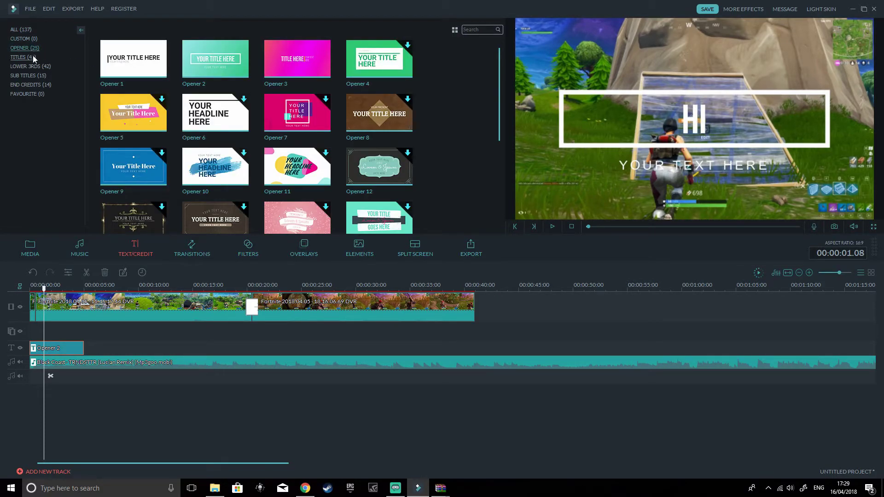
{"action": "left_click", "coordinate": [33, 56]}
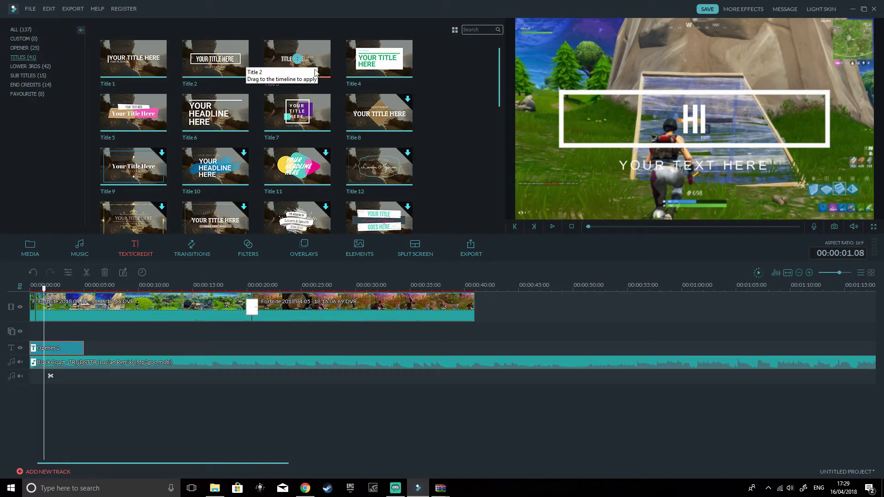
{"action": "left_click", "coordinate": [20, 76]}
{"action": "left_click_drag", "start_coordinate": [328, 70], "coordinate": [86, 337]}
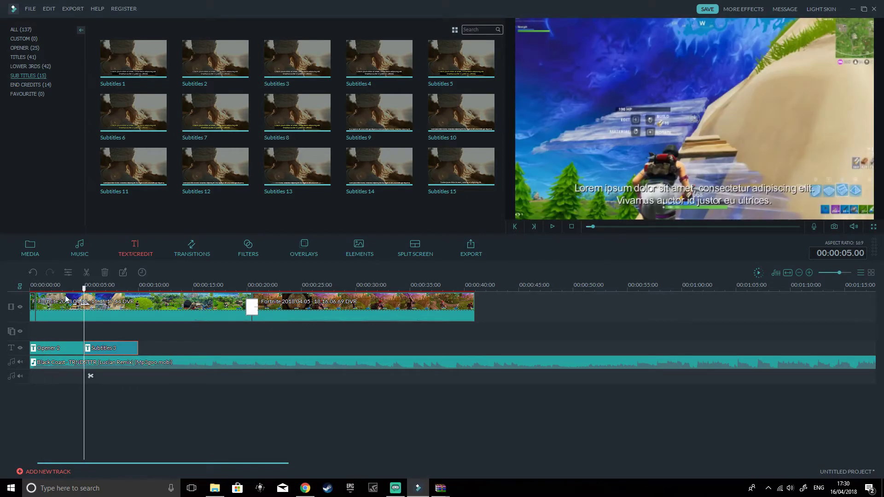
{"action": "left_click", "coordinate": [58, 349]}
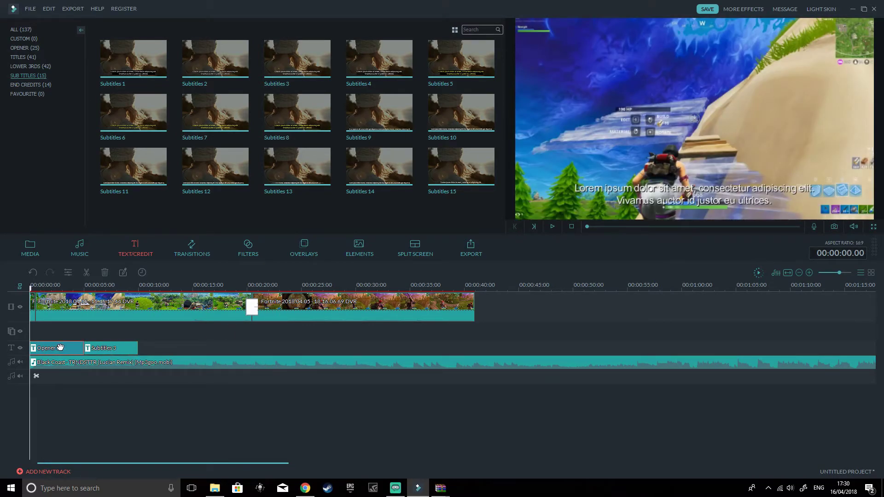
{"action": "key", "text": "Delete"}
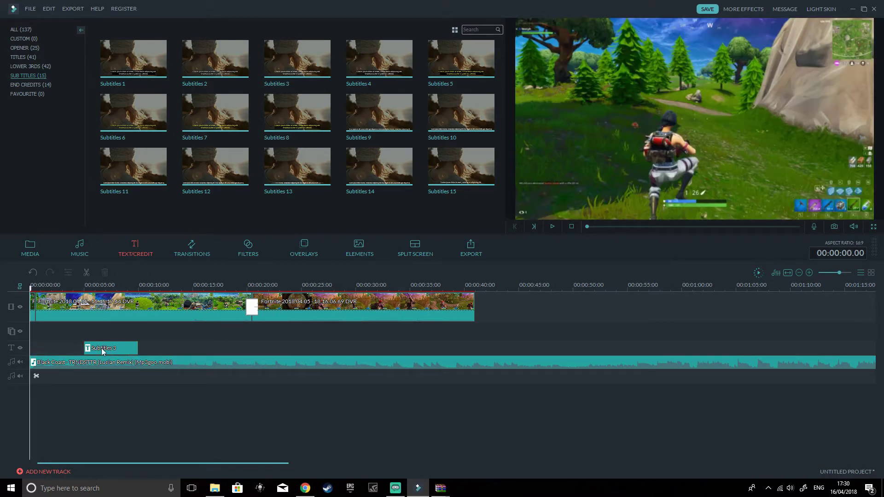
Replace the first line of the Subtitles 3 text with "gfdgdfgfdgfdg".
{"action": "left_click", "coordinate": [101, 348]}
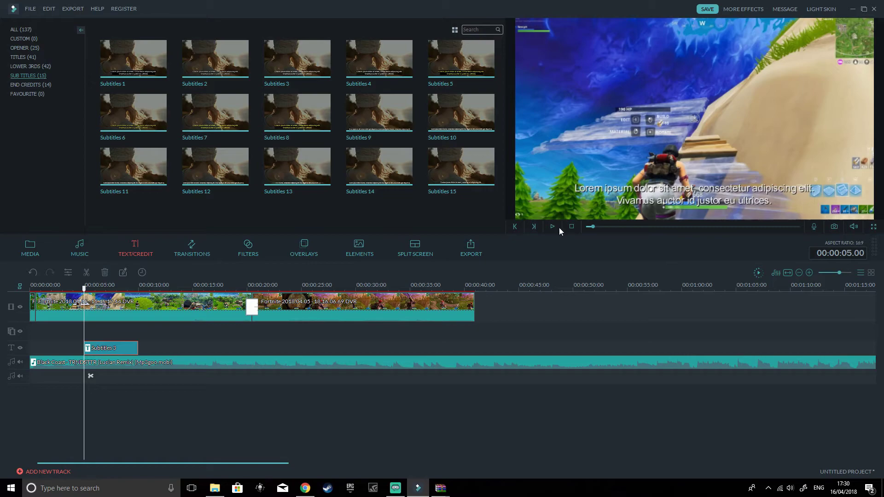
{"action": "double_click", "coordinate": [129, 349]}
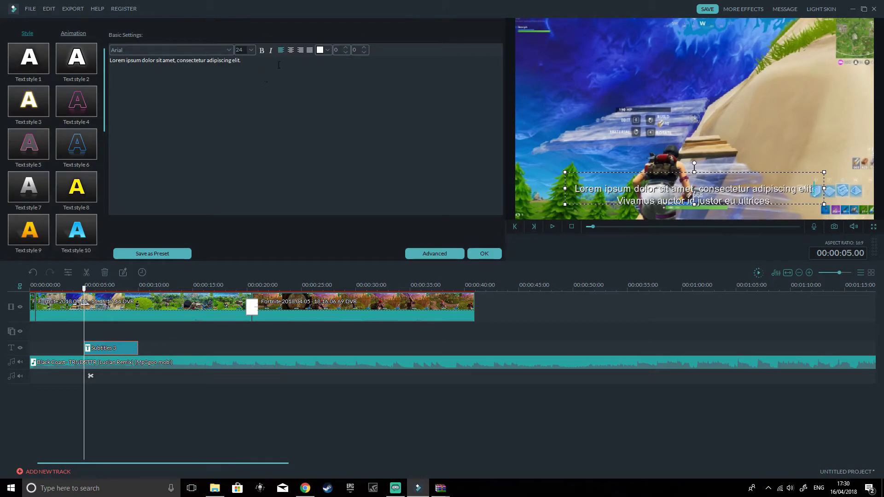
{"action": "key", "text": "ctrl+a"}
{"action": "type", "text": "gfdgdfgfdgfdg"}
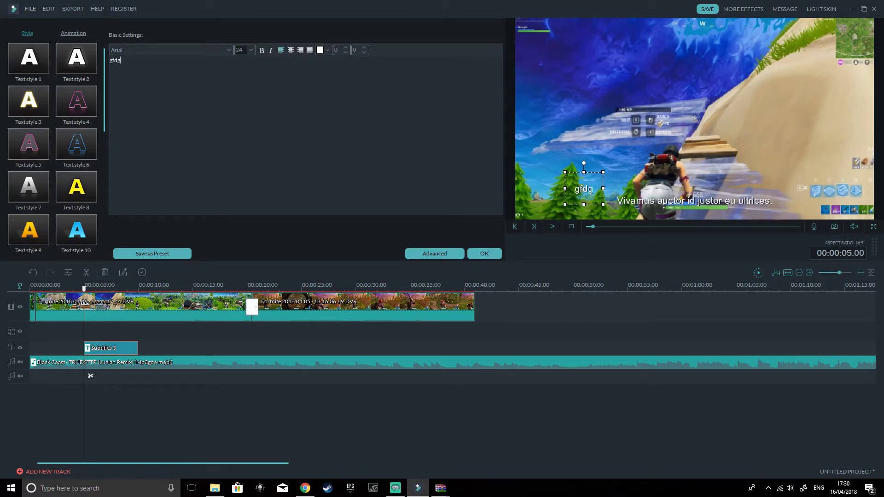
Clear the subtitle's second line and centre the remaining text near the lower edge of the picture.
{"action": "left_click", "coordinate": [772, 204]}
{"action": "left_click_drag", "start_coordinate": [770, 202], "coordinate": [614, 201]}
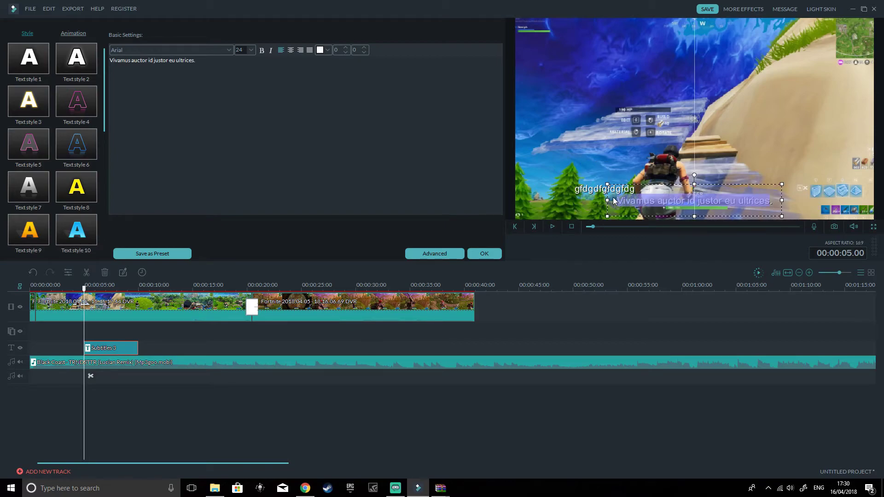
{"action": "key", "text": "BackSpace"}
{"action": "left_click", "coordinate": [593, 192]}
{"action": "left_click_drag", "start_coordinate": [623, 169], "coordinate": [709, 179]}
In the advanced text settings, give the subtitle a black border of size 9, adjust its shadow and apply the changes.
{"action": "left_click", "coordinate": [452, 254]}
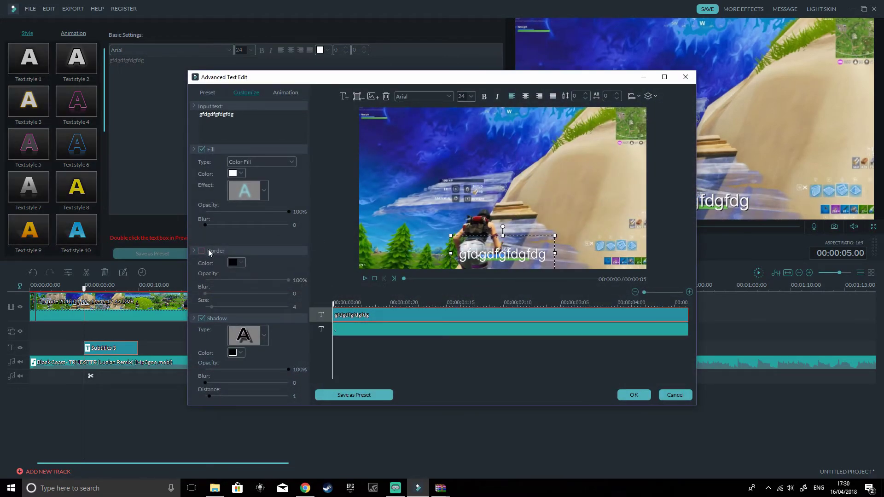
{"action": "left_click", "coordinate": [202, 251]}
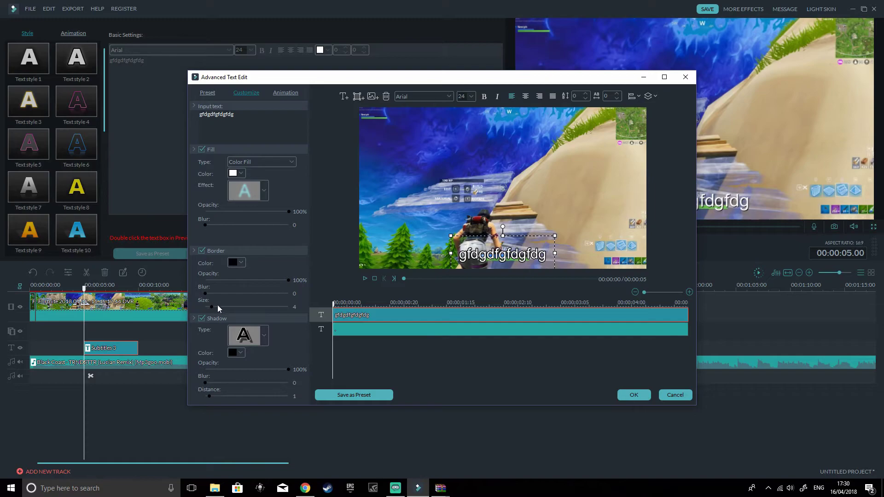
{"action": "left_click_drag", "start_coordinate": [214, 306], "coordinate": [221, 307]}
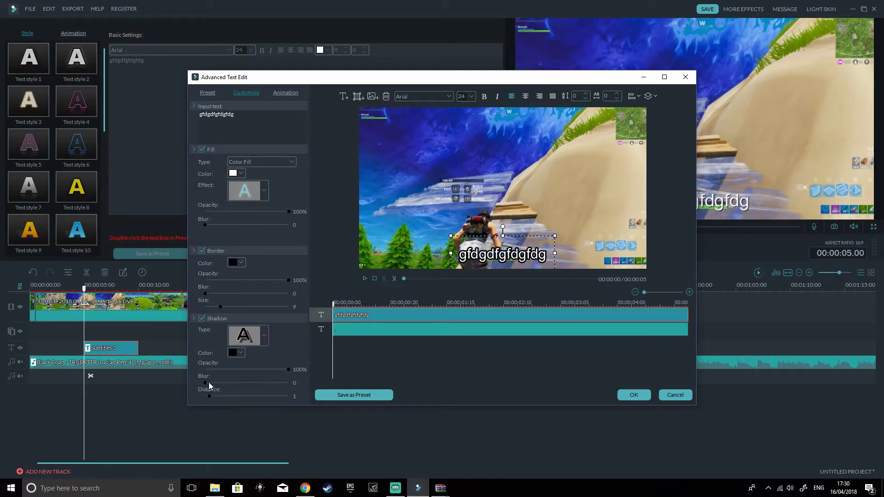
{"action": "left_click_drag", "start_coordinate": [226, 396], "coordinate": [230, 396]}
{"action": "left_click", "coordinate": [648, 399]}
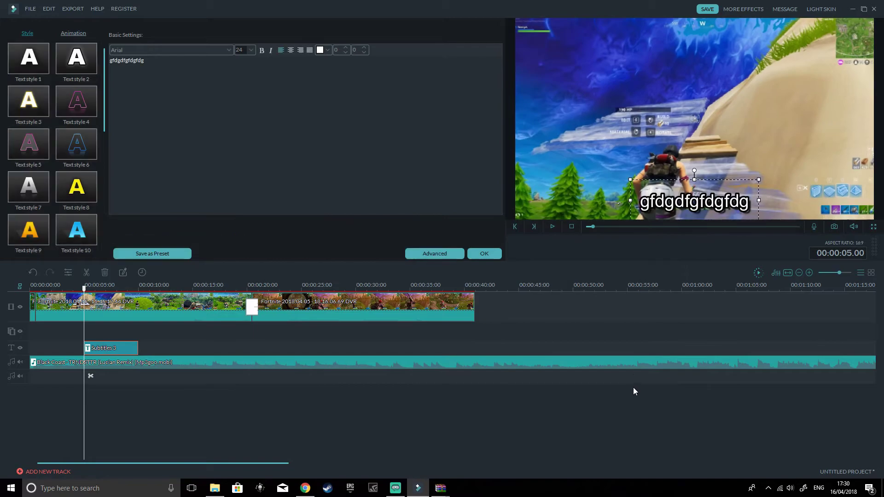
Preview the subtitle over the clip, delete Subtitles 3 from the text track and close the text editor.
{"action": "left_click", "coordinate": [552, 226]}
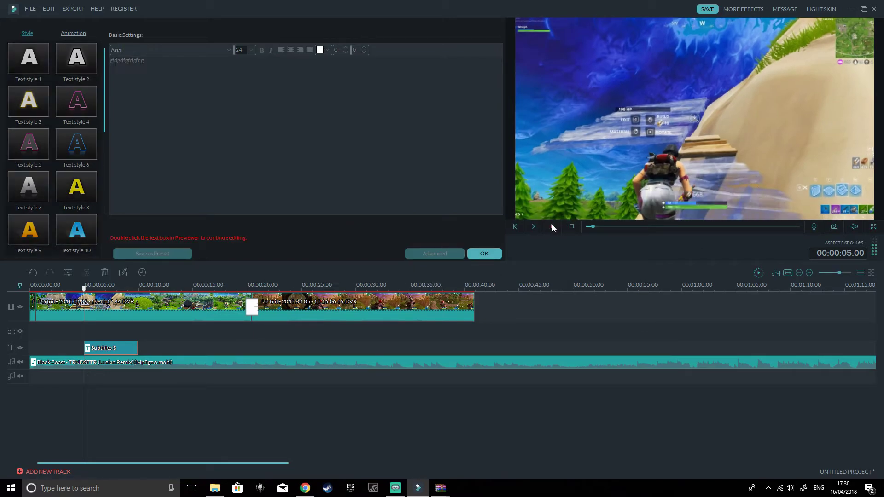
{"action": "left_click", "coordinate": [553, 227]}
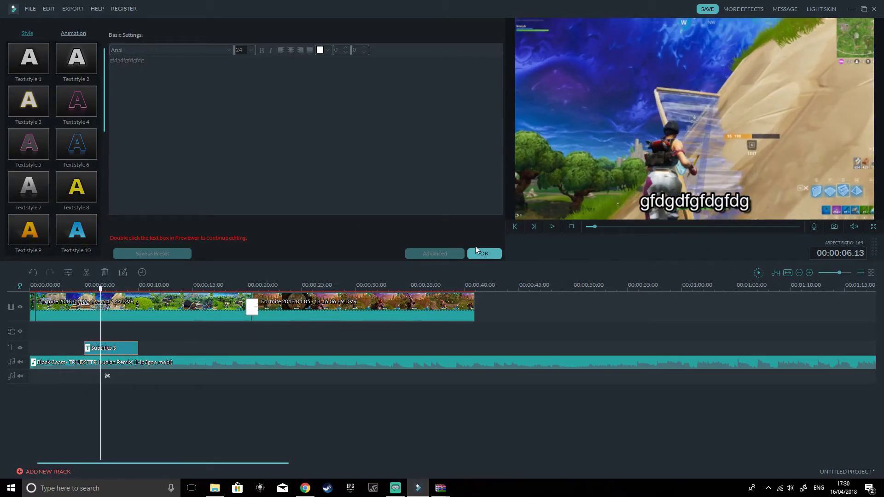
{"action": "key", "text": "Delete"}
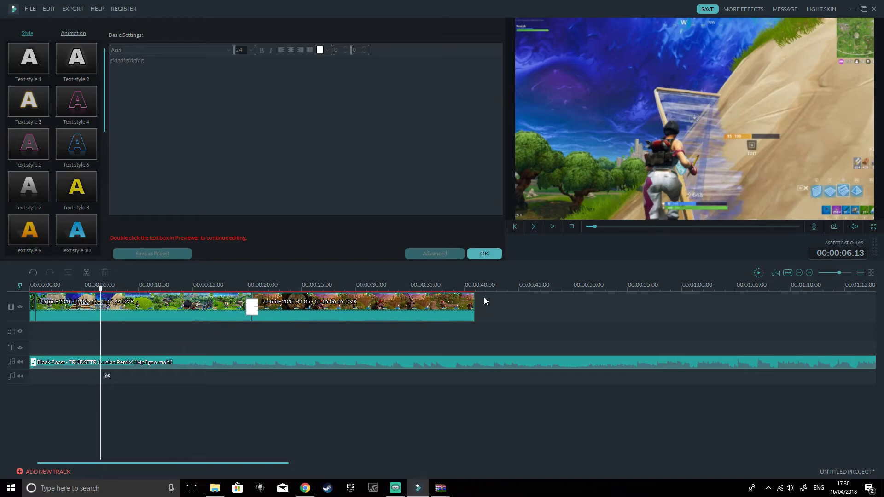
{"action": "left_click", "coordinate": [482, 252]}
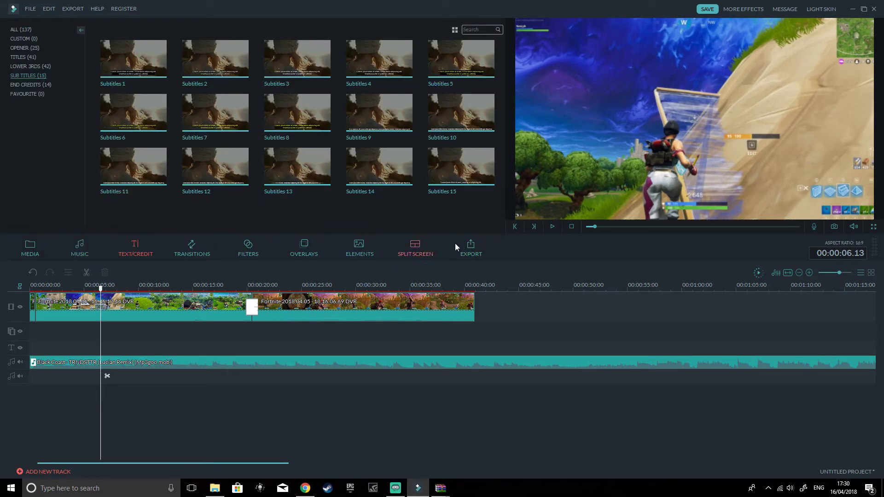
Add a three-column split screen near the start of the video track, preview it and close its settings with the border left on.
{"action": "left_click", "coordinate": [420, 256]}
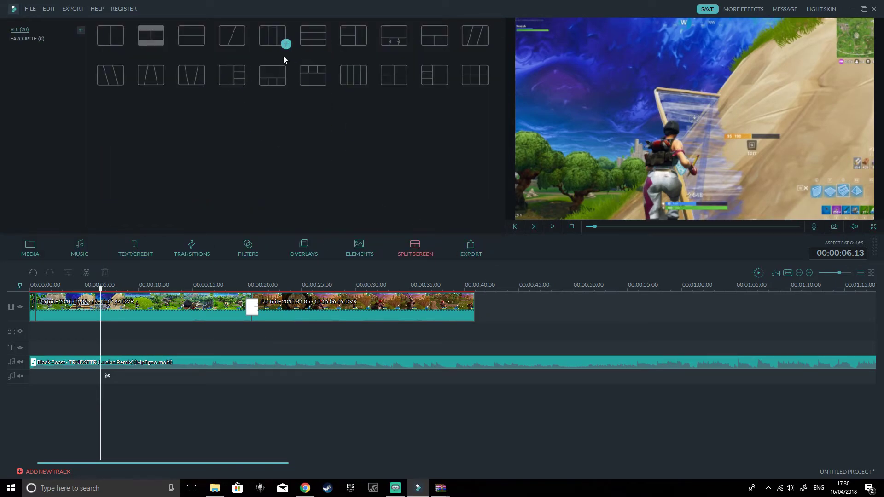
{"action": "double_click", "coordinate": [279, 45]}
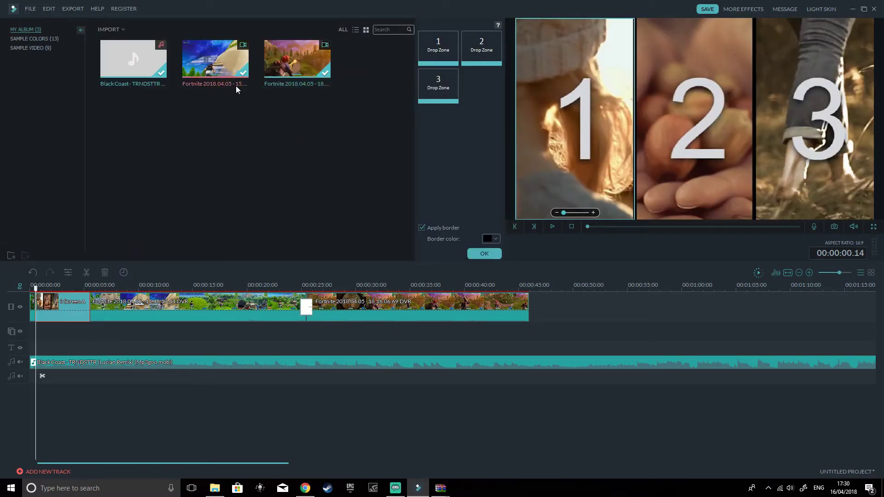
{"action": "left_click", "coordinate": [552, 228]}
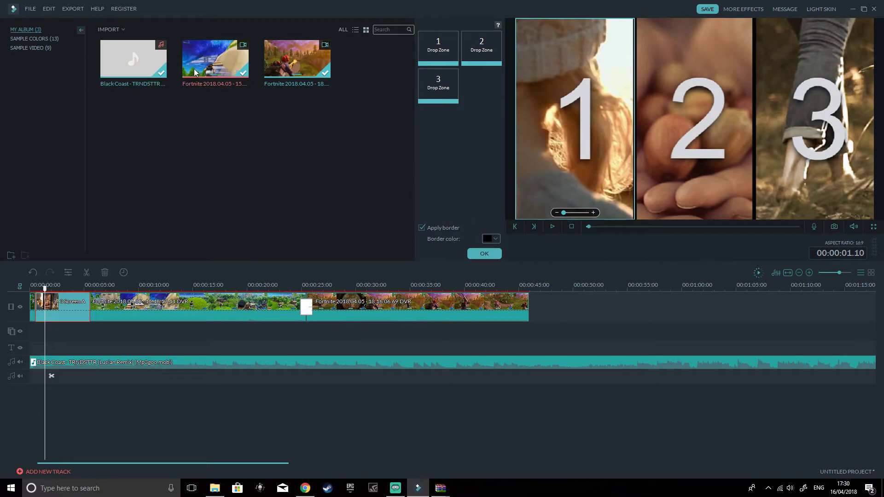
{"action": "right_click", "coordinate": [53, 309]}
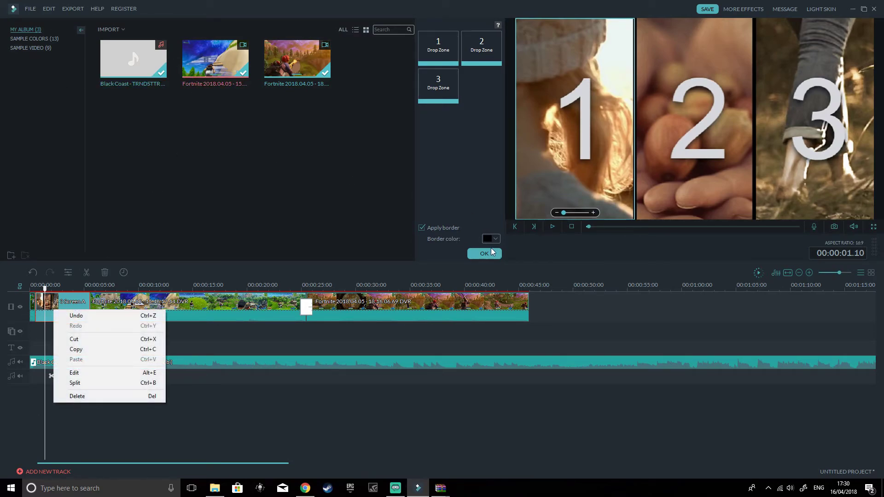
{"action": "left_click", "coordinate": [493, 252]}
{"action": "left_click", "coordinate": [481, 255]}
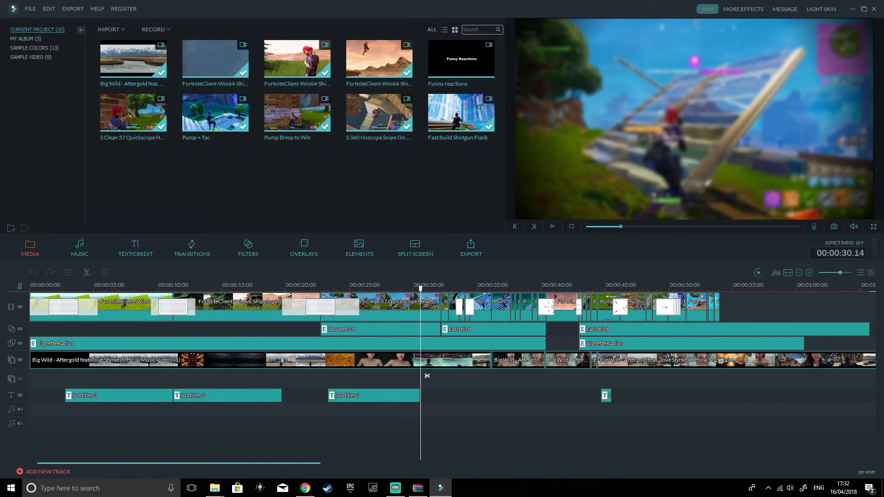
Play the ye project's montage from about 30 seconds and return the playhead to about 32 seconds.
{"action": "mouse_move", "coordinate": [423, 289]}
{"action": "left_mouse_down"}
{"action": "mouse_move", "coordinate": [529, 317]}
{"action": "mouse_move", "coordinate": [530, 309]}
{"action": "mouse_move", "coordinate": [510, 302]}
{"action": "mouse_move", "coordinate": [417, 291]}
{"action": "mouse_move", "coordinate": [475, 292]}
{"action": "mouse_move", "coordinate": [415, 291]}
{"action": "left_mouse_up"}
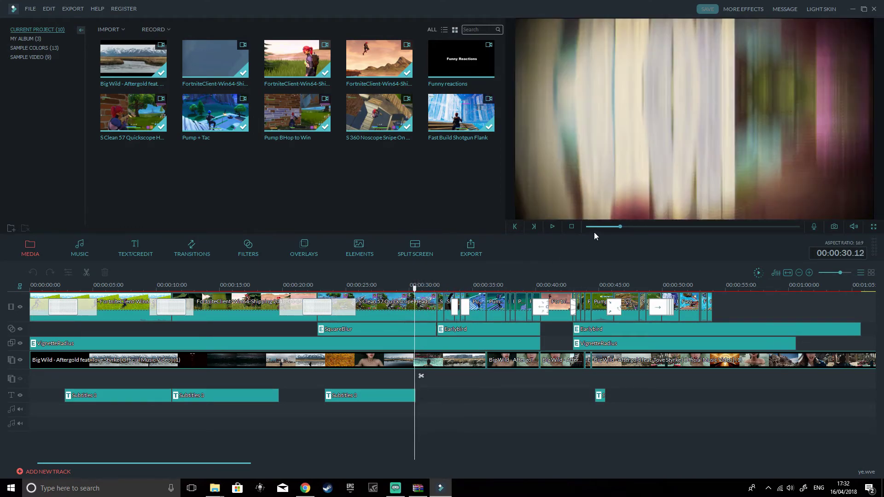
{"action": "left_click", "coordinate": [552, 226]}
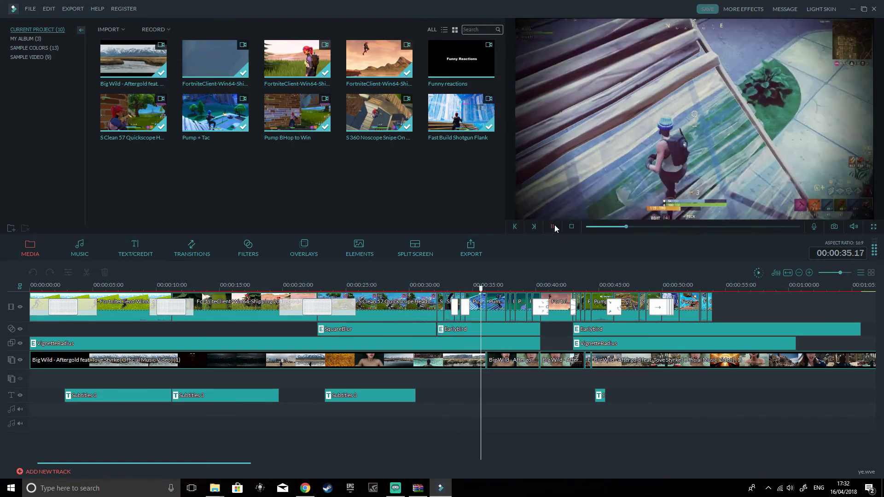
{"action": "left_click", "coordinate": [552, 227]}
{"action": "left_click_drag", "start_coordinate": [490, 287], "coordinate": [438, 287]}
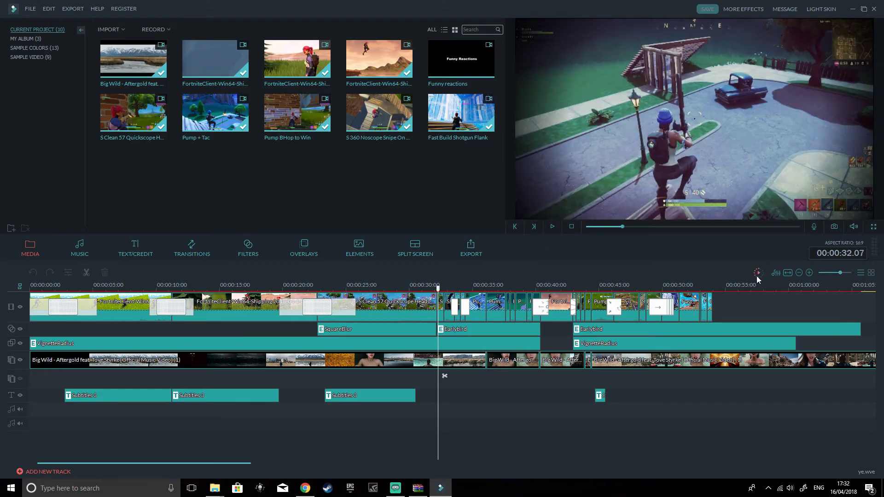
Render the timeline preview and play the montage from about 29 seconds through to the end of its gameplay clips.
{"action": "left_click", "coordinate": [758, 274]}
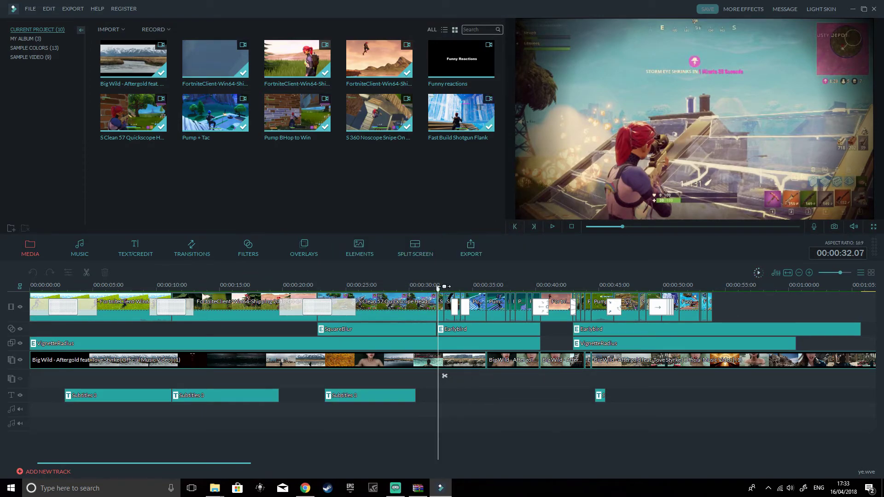
{"action": "left_click_drag", "start_coordinate": [435, 292], "coordinate": [408, 288]}
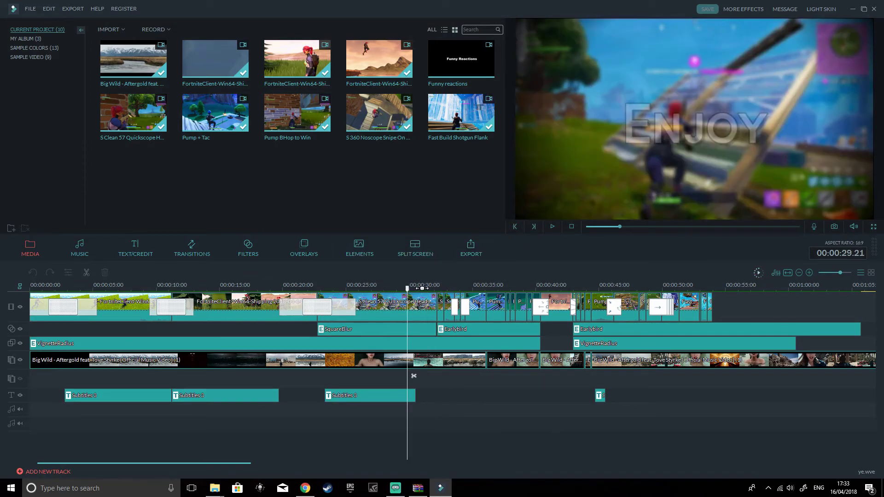
{"action": "left_click", "coordinate": [553, 226]}
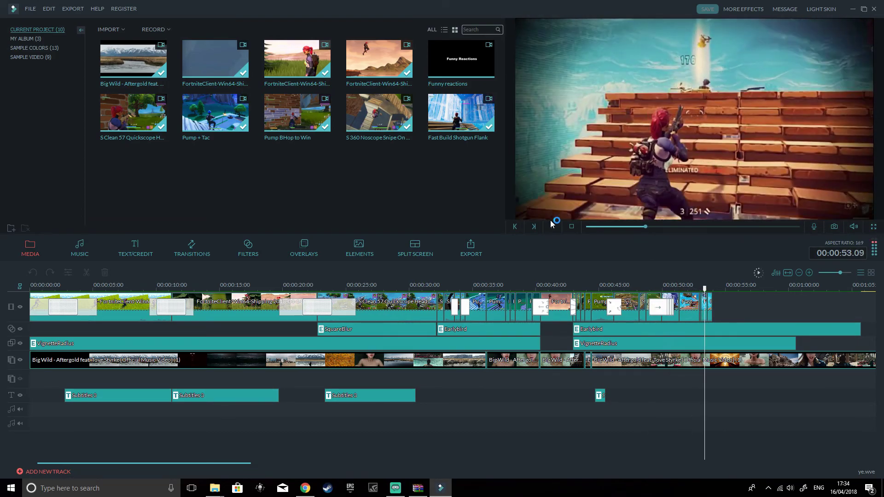
{"action": "left_click", "coordinate": [552, 224]}
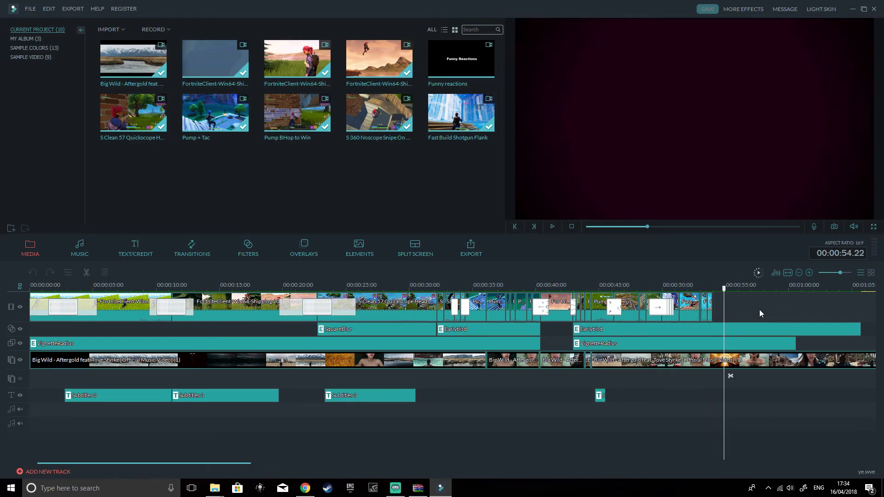
{"action": "left_click_drag", "start_coordinate": [724, 289], "coordinate": [378, 288]}
{"action": "left_click", "coordinate": [111, 29]}
{"action": "left_click", "coordinate": [141, 40]}
{"action": "left_click", "coordinate": [38, 116]}
{"action": "scroll", "coordinate": [207, 139], "scroll_direction": "down", "scroll_amount": 5}
{"action": "double_click", "coordinate": [134, 203]}
{"action": "scroll", "coordinate": [231, 138], "scroll_direction": "down", "scroll_amount": 1}
{"action": "left_click", "coordinate": [12, 21]}
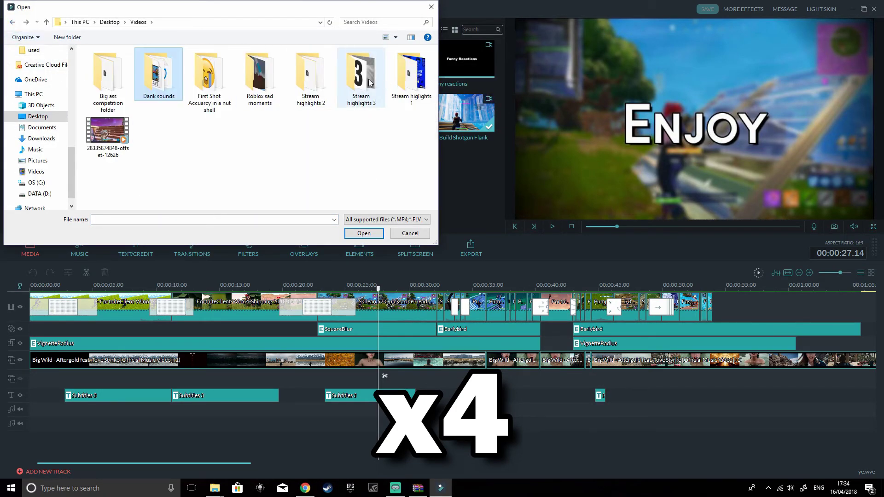
{"action": "left_click", "coordinate": [34, 94]}
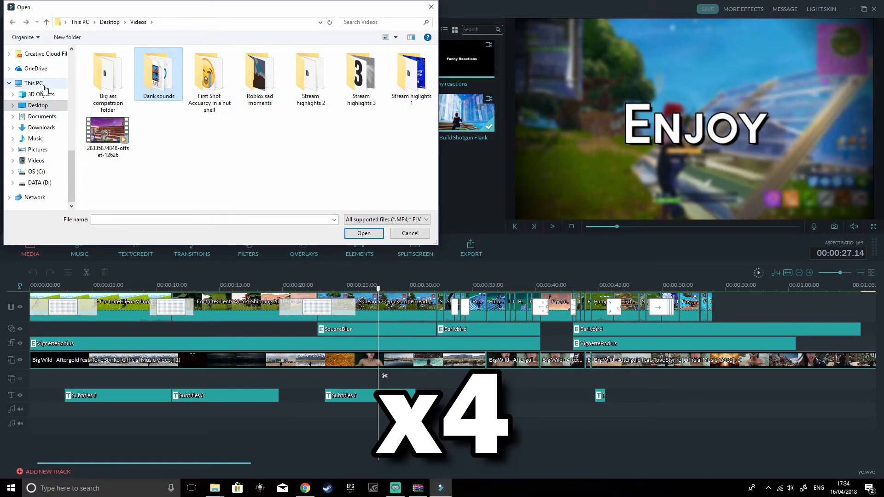
{"action": "type", "text": "gree"}
{"action": "left_click", "coordinate": [431, 7]}
Search the computer for "greenscreen" and dismiss the search.
{"action": "key", "text": "super"}
{"action": "type", "text": "greenscreen"}
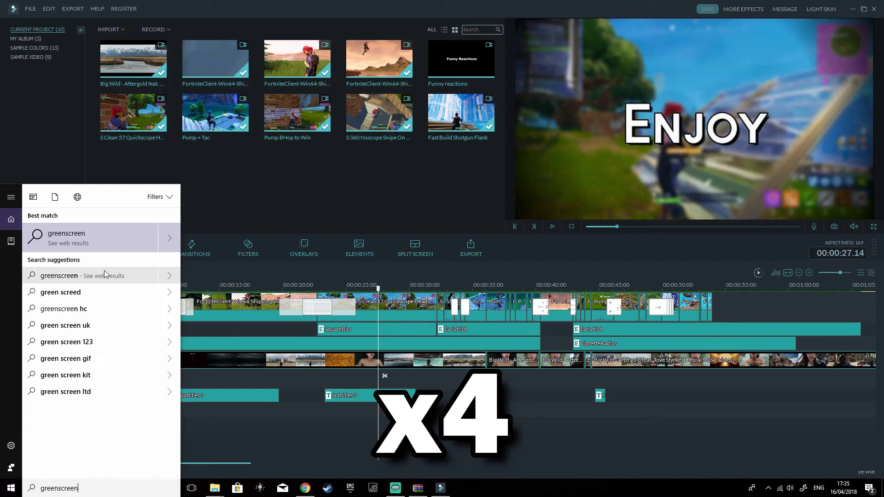
{"action": "left_click", "coordinate": [234, 189]}
Look through the desktop Videos subfolders in File Explorer for the green-screen clip, including First Shot Accuarcy in a nut shell, and return to the editor.
{"action": "left_click_drag", "start_coordinate": [304, 9], "coordinate": [365, 205]}
{"action": "left_click", "coordinate": [364, 136]}
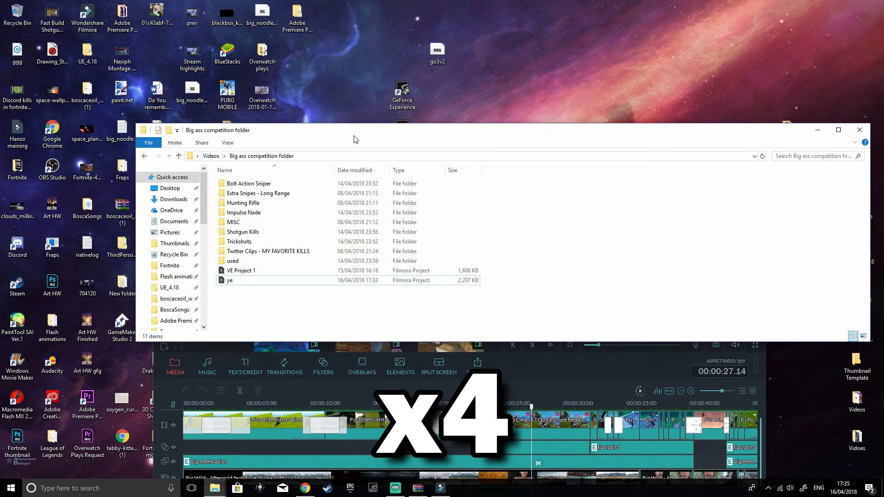
{"action": "left_click_drag", "start_coordinate": [327, 136], "coordinate": [173, 120]}
{"action": "left_click", "coordinate": [706, 113]}
{"action": "double_click", "coordinate": [857, 401]}
{"action": "double_click", "coordinate": [409, 176]}
{"action": "left_click", "coordinate": [13, 139]}
{"action": "double_click", "coordinate": [208, 177]}
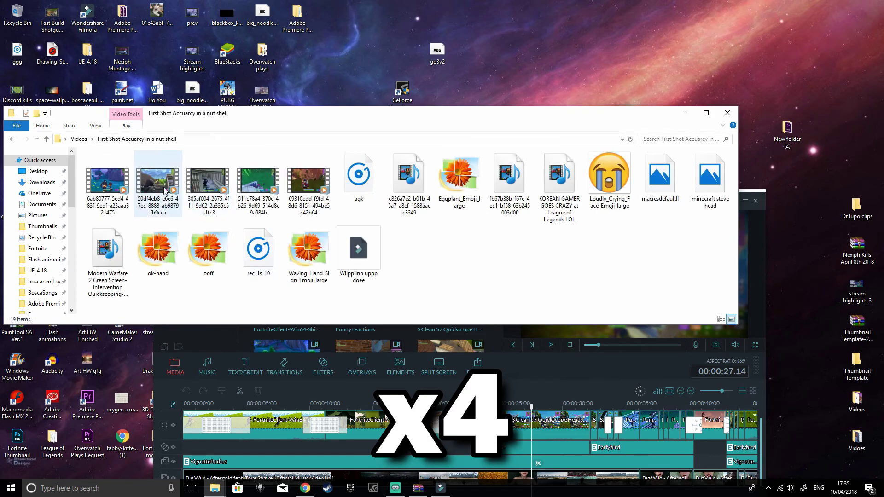
{"action": "left_click", "coordinate": [746, 202]}
{"action": "left_click", "coordinate": [49, 9]}
{"action": "left_click", "coordinate": [407, 183]}
Import Modern Warfare 2 Green Screen- Intervention Quickscoping- HD from the First Shot Accuarcy in a nut shell folder into the media library.
{"action": "left_click", "coordinate": [111, 30]}
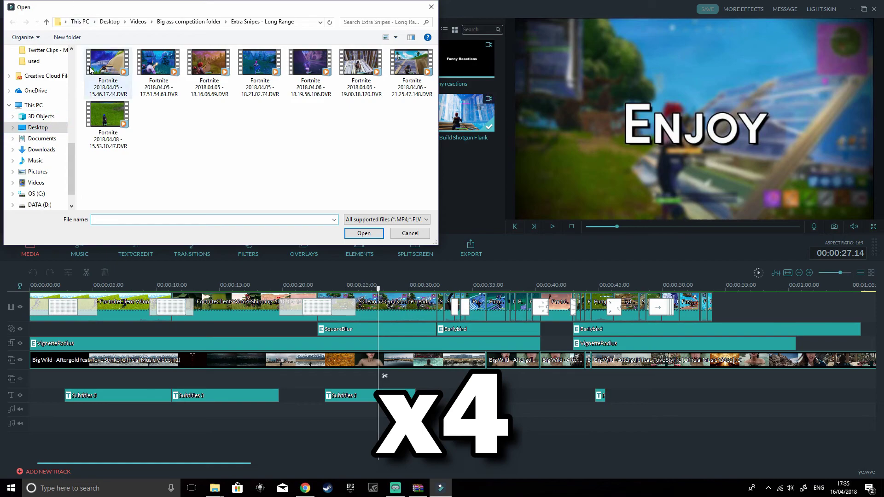
{"action": "left_click", "coordinate": [46, 128]}
{"action": "double_click", "coordinate": [126, 91]}
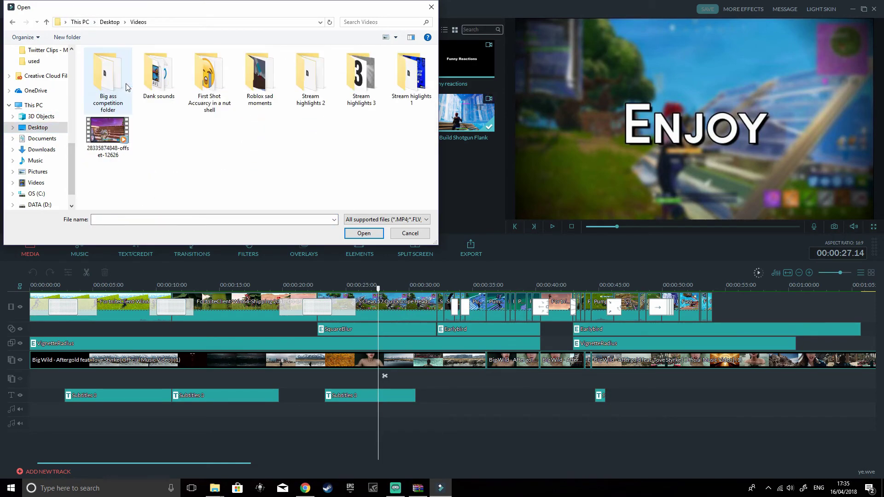
{"action": "double_click", "coordinate": [208, 98]}
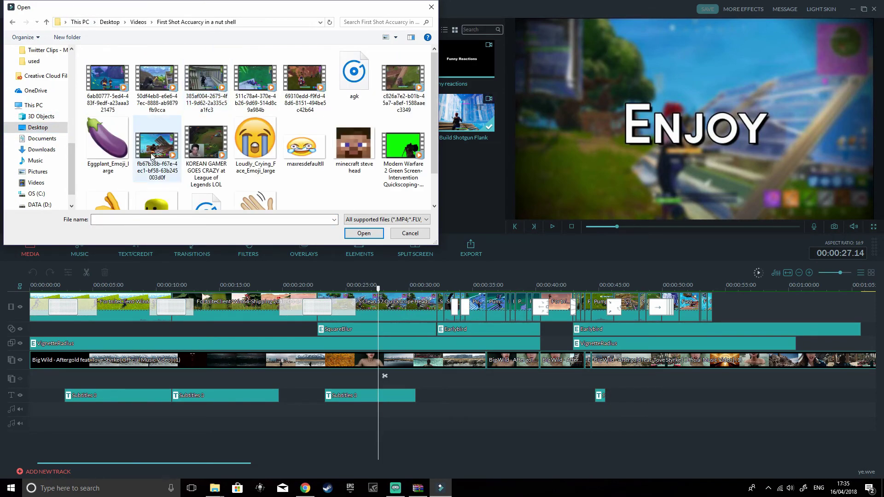
{"action": "left_click", "coordinate": [389, 141]}
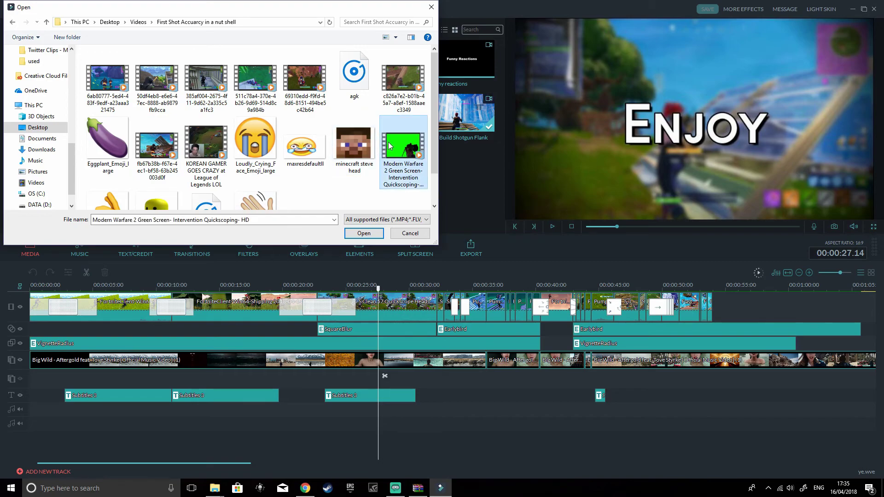
{"action": "left_click", "coordinate": [364, 233]}
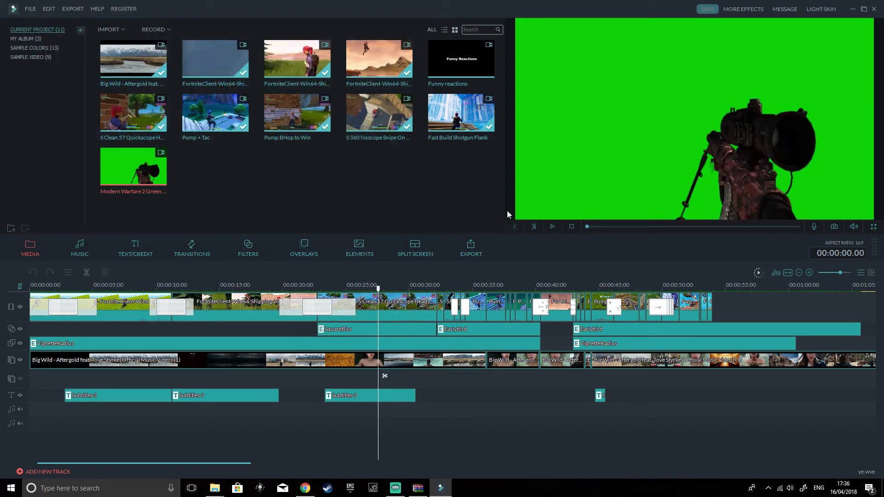
Append the Pump + Tac clip to the video track and place the Modern Warfare 2 green-screen clip on an overlay track at its start.
{"action": "left_click_drag", "start_coordinate": [173, 462], "coordinate": [243, 463]}
{"action": "left_click_drag", "start_coordinate": [241, 110], "coordinate": [488, 312]}
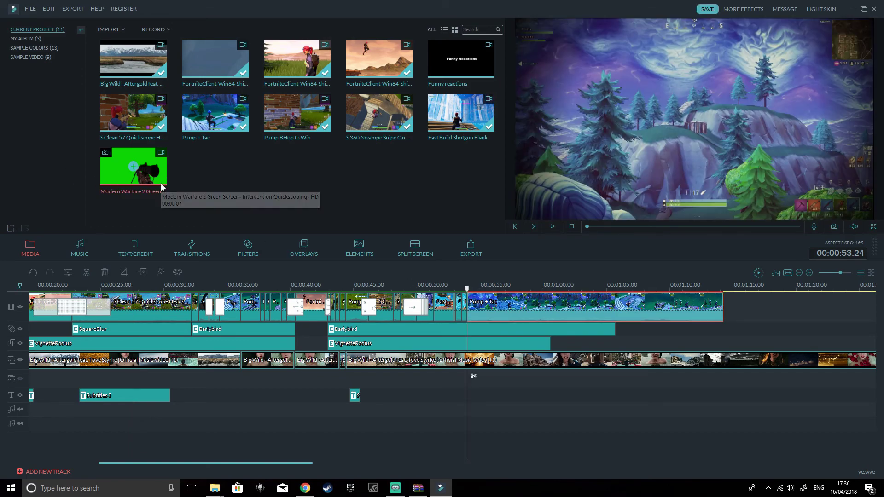
{"action": "left_click_drag", "start_coordinate": [163, 187], "coordinate": [496, 387]}
{"action": "right_click", "coordinate": [535, 301]}
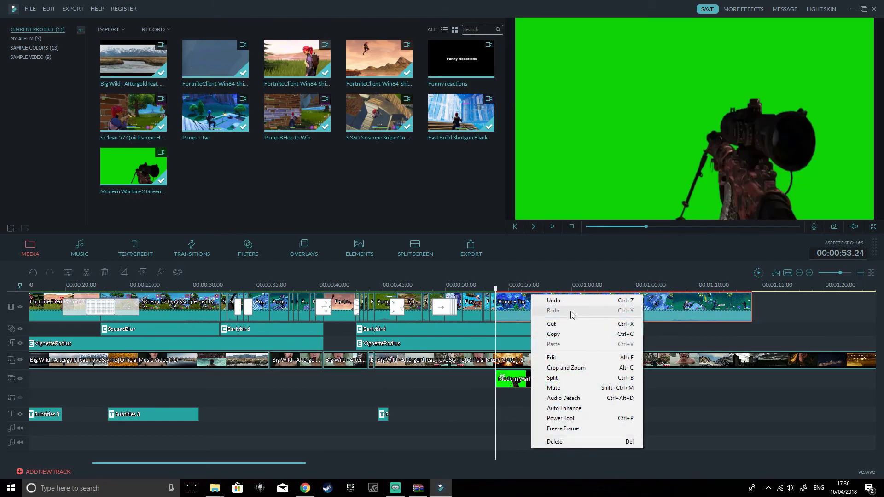
{"action": "left_click", "coordinate": [643, 437]}
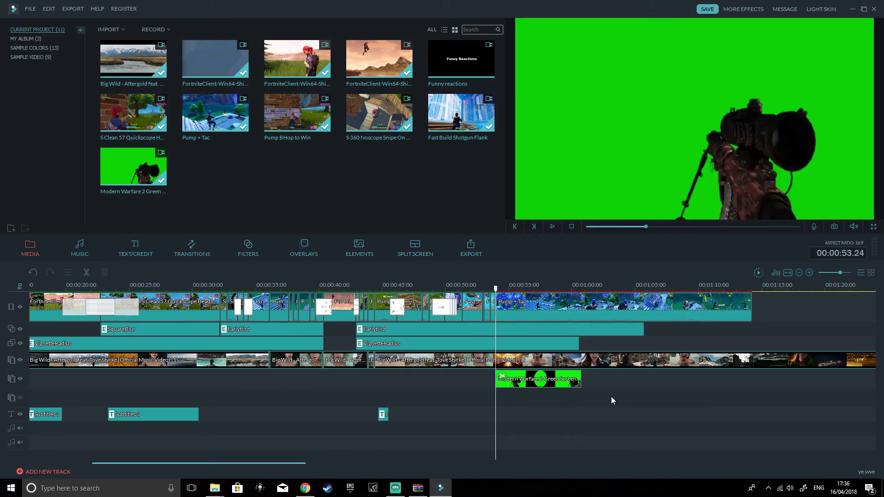
Apply the Chroma Key (Green Screen) effect to the Modern Warfare 2 clip, making its green background transparent and adjusting the intensity level.
{"action": "right_click", "coordinate": [533, 382]}
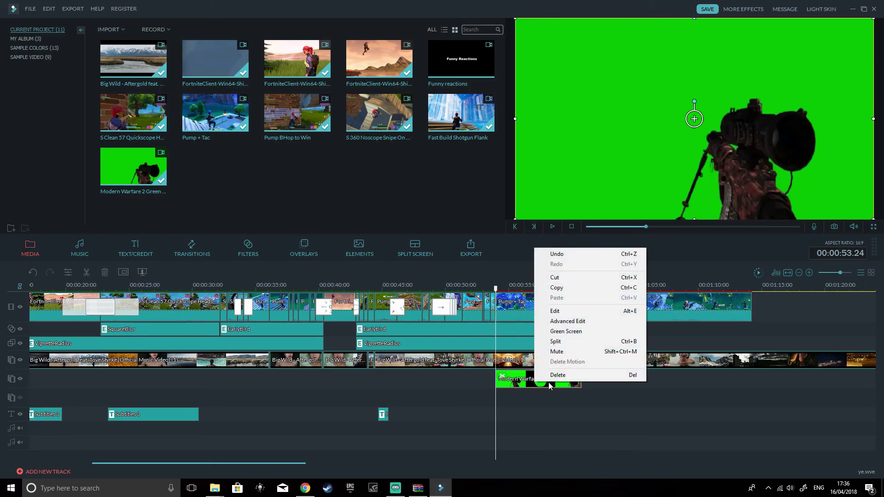
{"action": "left_click", "coordinate": [571, 336]}
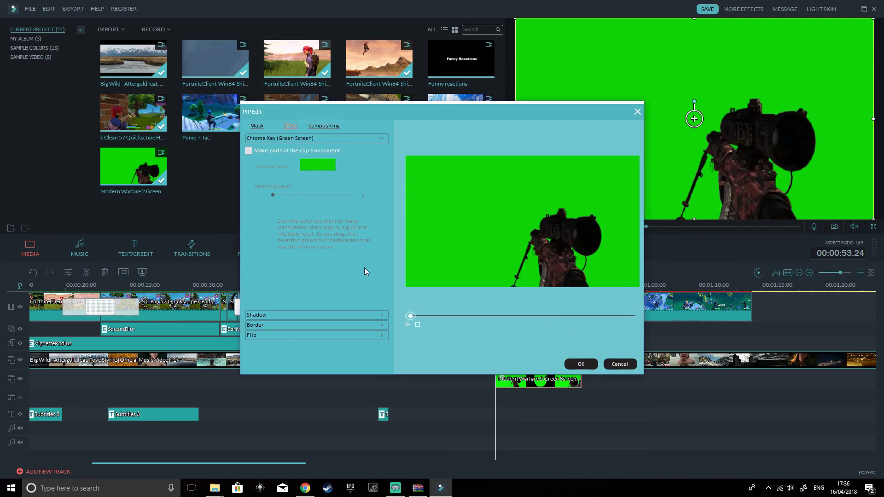
{"action": "left_click", "coordinate": [248, 150]}
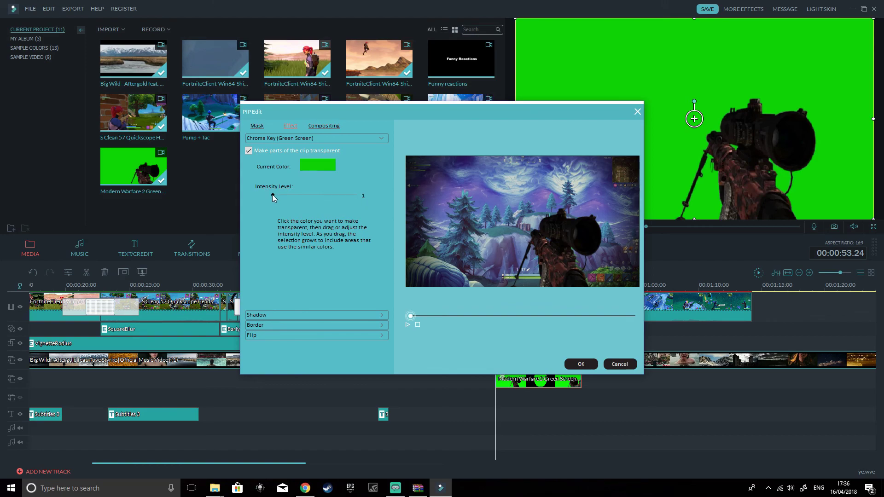
{"action": "mouse_move", "coordinate": [287, 196]}
{"action": "left_mouse_down"}
{"action": "mouse_move", "coordinate": [380, 206]}
{"action": "mouse_move", "coordinate": [272, 198]}
{"action": "left_mouse_up"}
{"action": "left_click", "coordinate": [581, 364]}
Play the keyed sniper overlay over the Pump + Tac footage and delete the overlay clip from its track.
{"action": "left_click", "coordinate": [553, 226]}
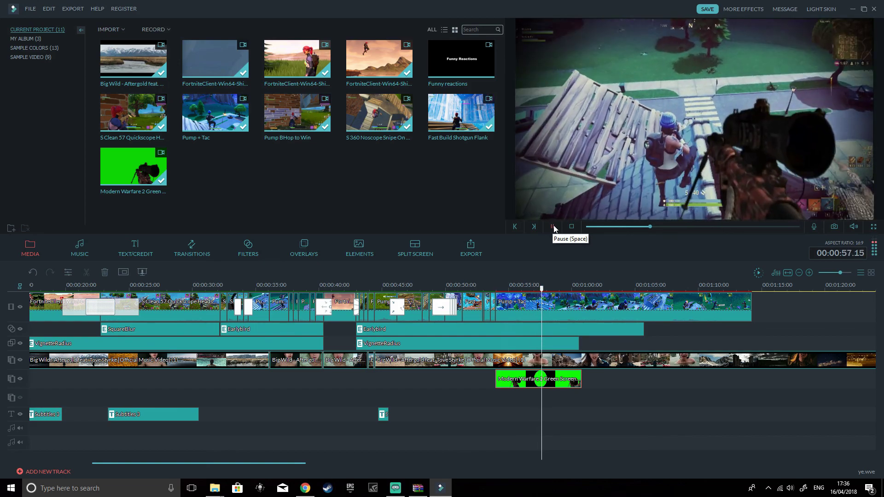
{"action": "left_click", "coordinate": [554, 228]}
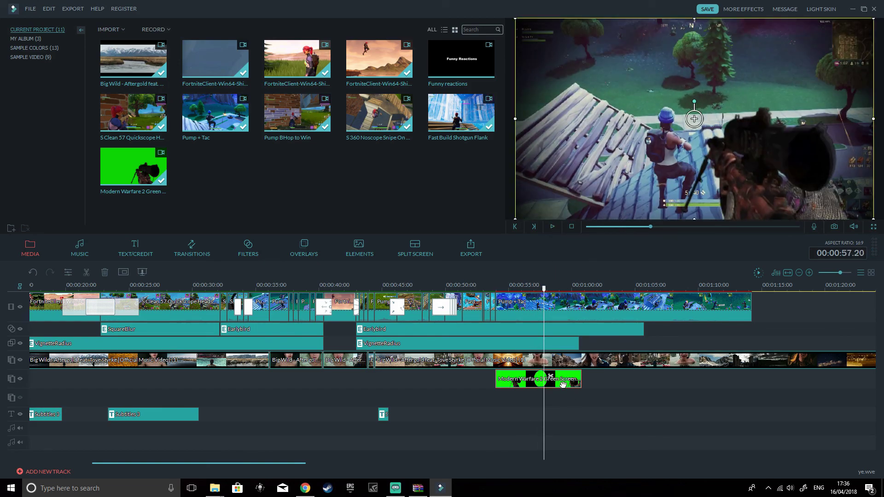
{"action": "key", "text": "Delete"}
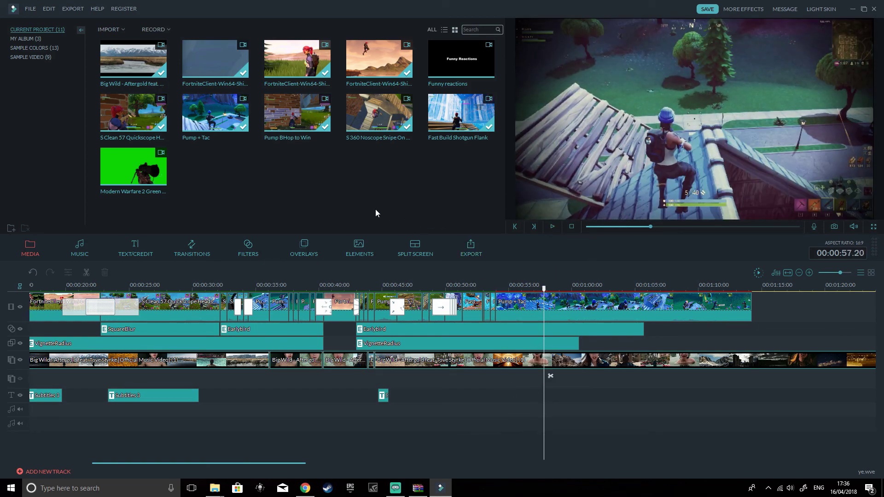